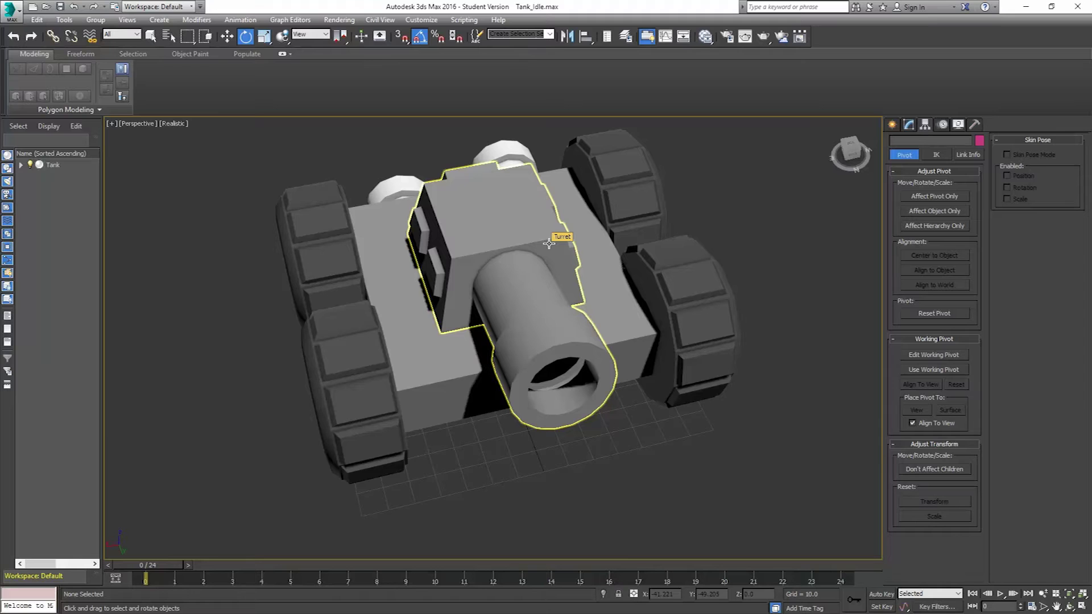
Select the tank and expand its hierarchy to list the turret, pistons and tires.
alt+middle_drag(504, 250, 524, 239)
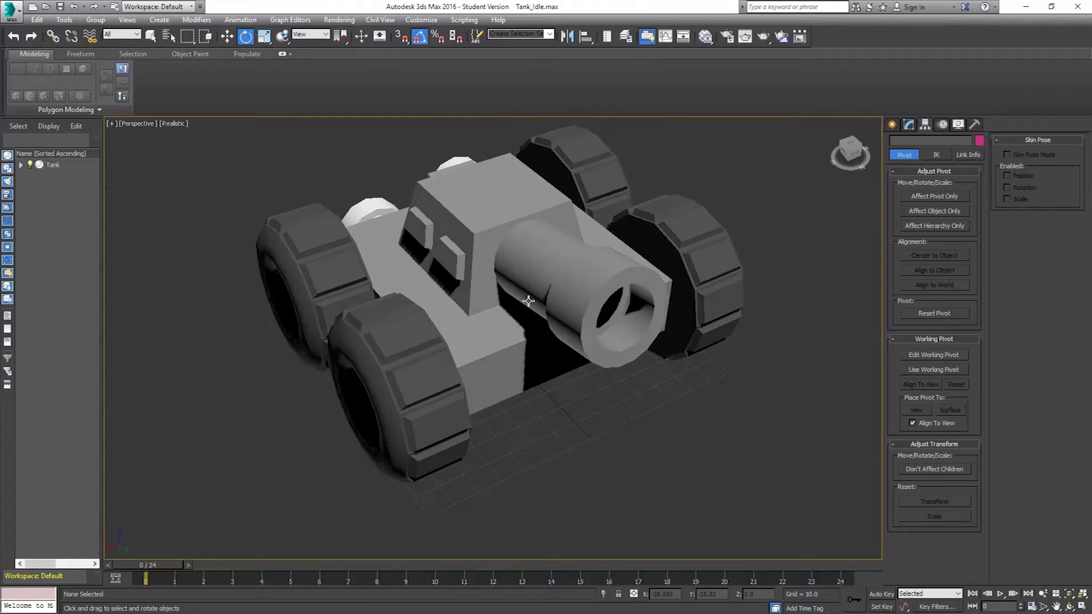
click(499, 341)
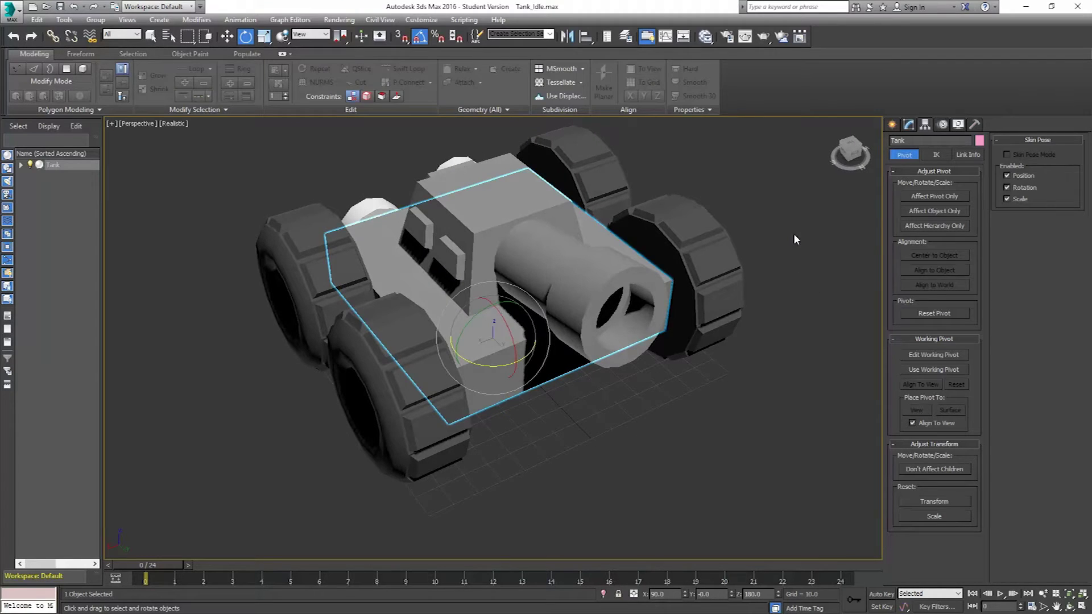
click(20, 165)
alt+middle_drag(341, 238, 404, 248)
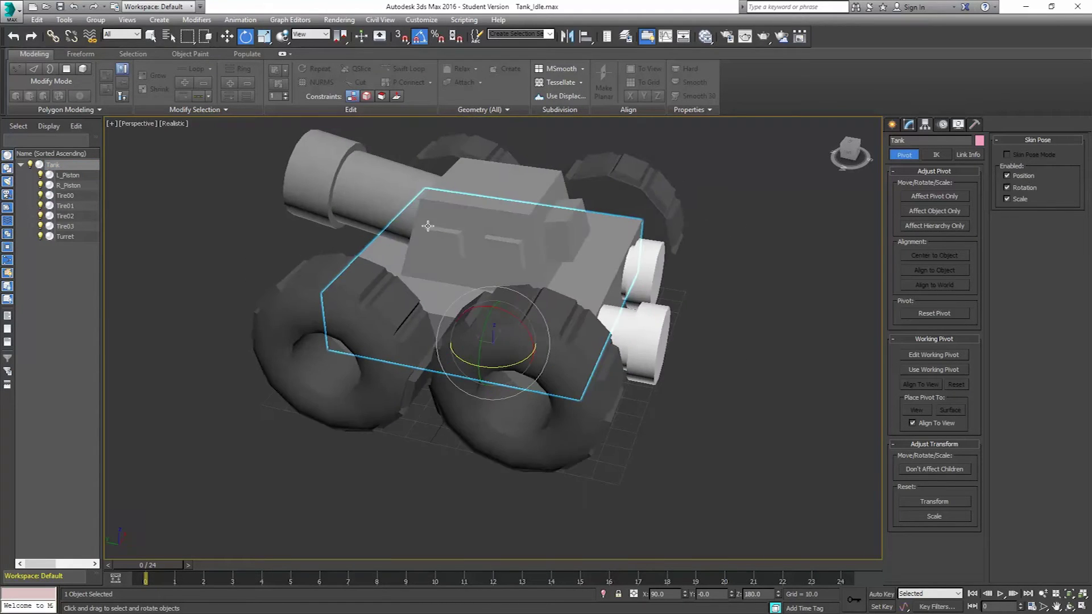
click(464, 208)
mouse_move(464, 209)
alt+middle_down()
mouse_move(449, 171)
mouse_move(480, 194)
mouse_move(444, 165)
mouse_move(432, 170)
mouse_move(512, 238)
alt+middle_up()
Show Edged Faces, then inspect the front tire Tire03 and the whole Tank.
key(F4)
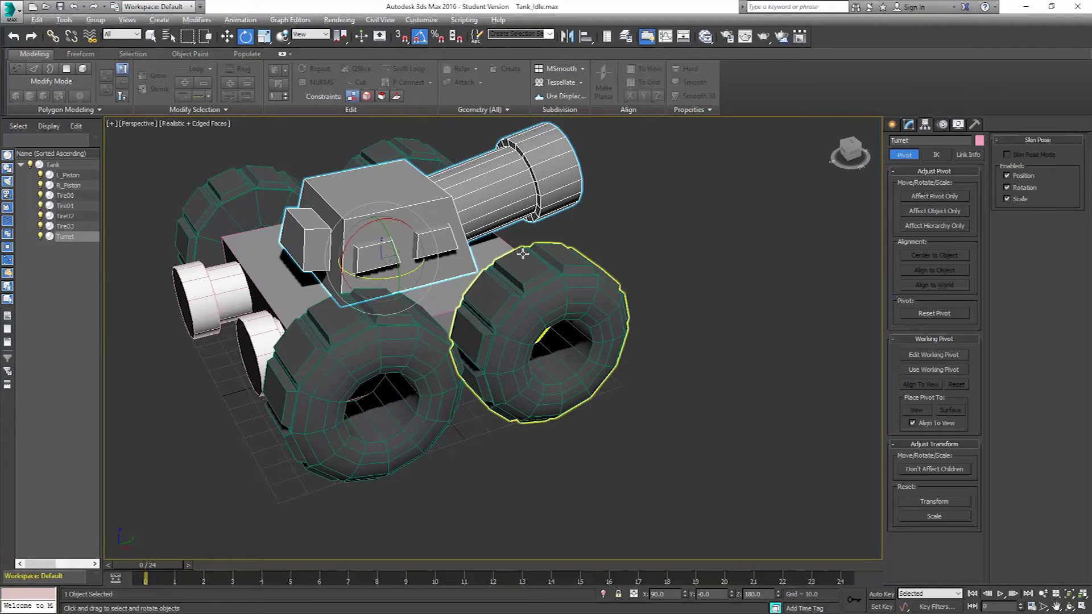
alt+middle_drag(560, 267, 428, 247)
click(380, 304)
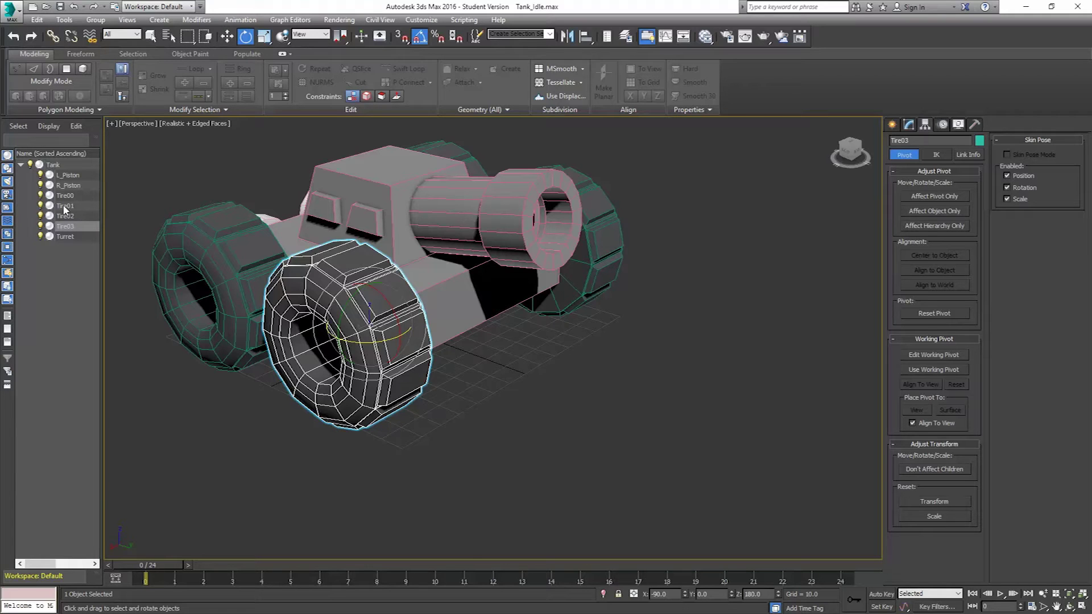
click(57, 166)
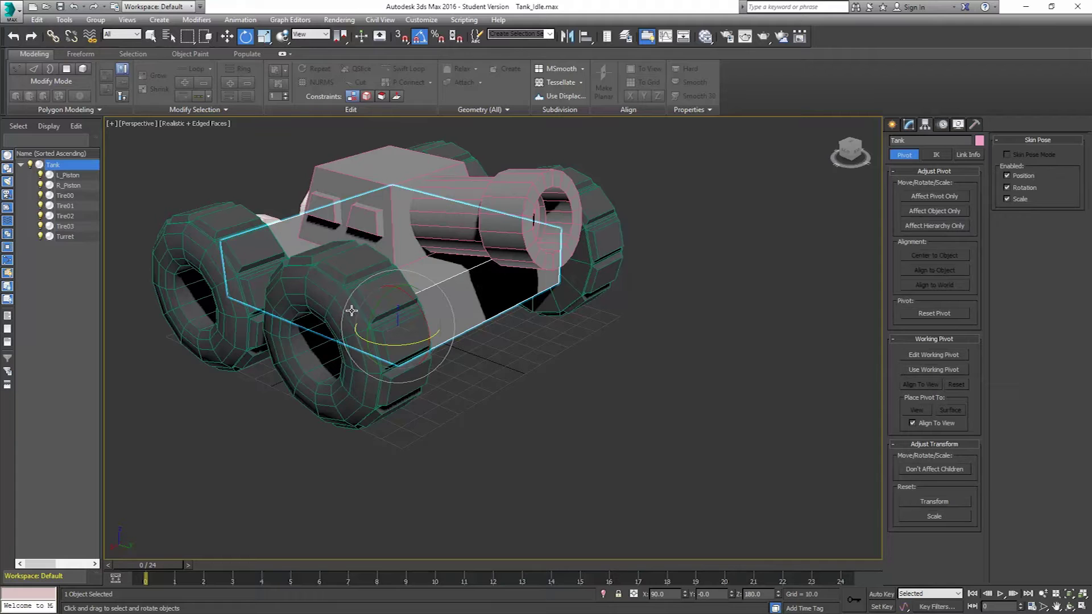
mouse_move(398, 345)
mouse_down()
mouse_move(444, 340)
mouse_move(384, 346)
mouse_move(455, 341)
mouse_move(392, 345)
mouse_up()
Select both L_Piston and R_Piston together.
click(68, 175)
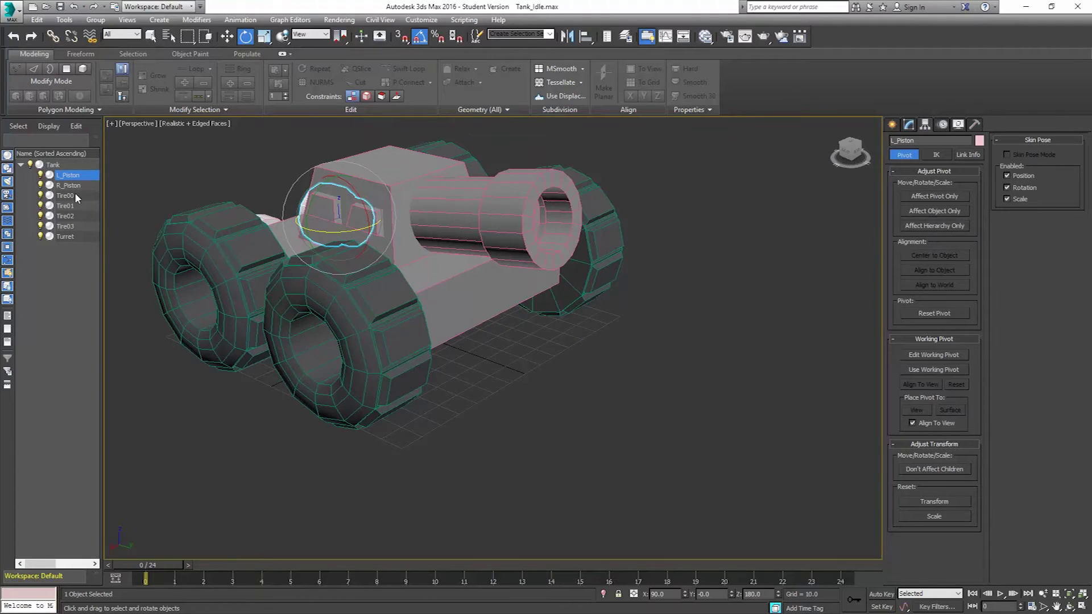
ctrl+click(74, 186)
alt+middle_drag(275, 222, 243, 241)
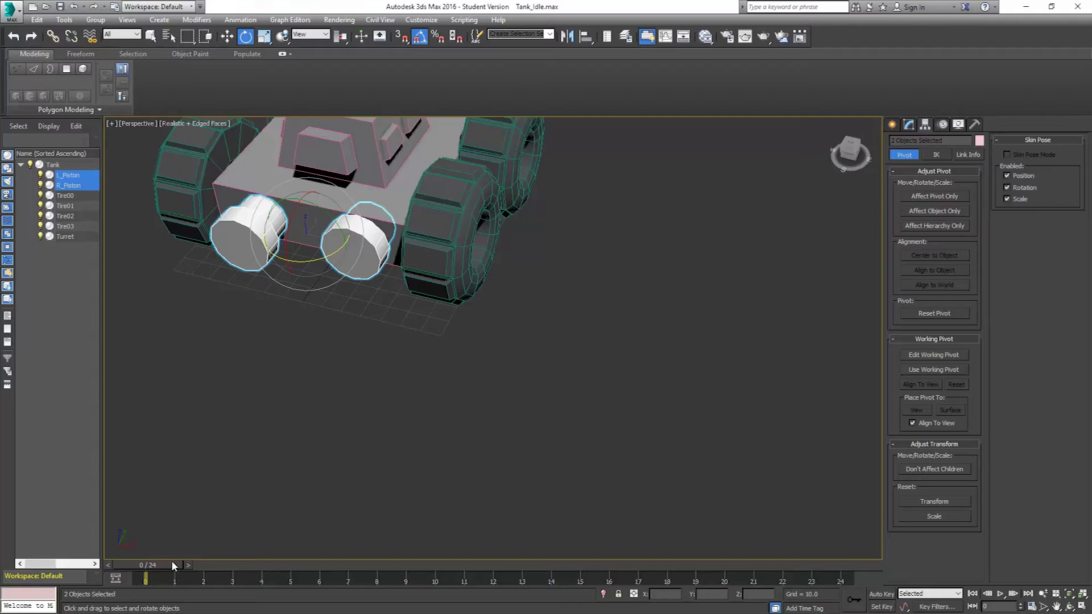
Zoom out to frame the whole tank, select only L_Piston, and switch on Auto Key.
scroll(342, 316, down, 2)
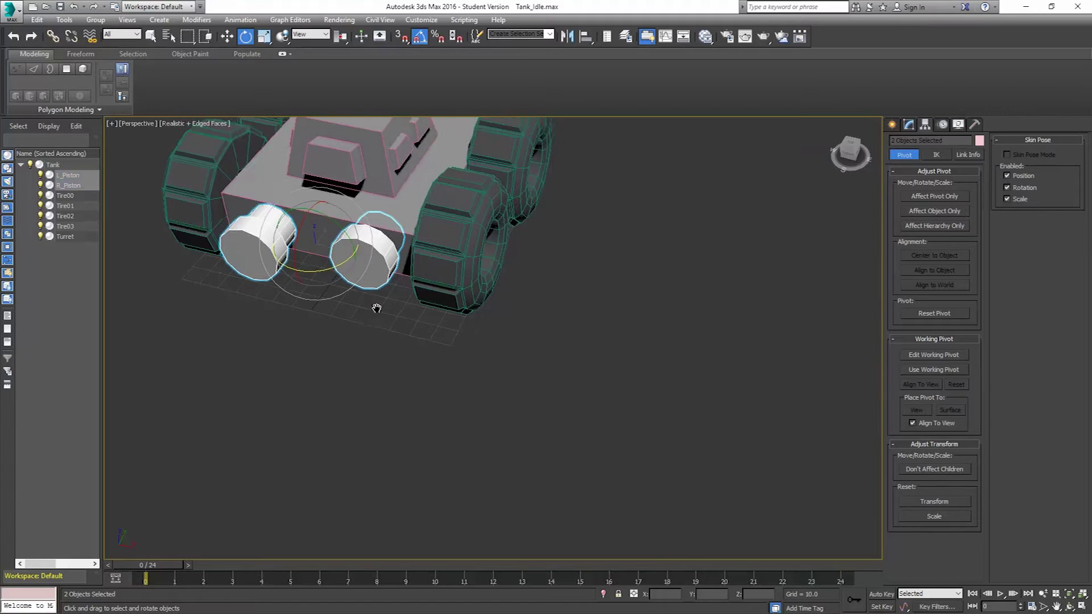
middle_drag(373, 305, 453, 443)
alt+middle_drag(521, 397, 517, 380)
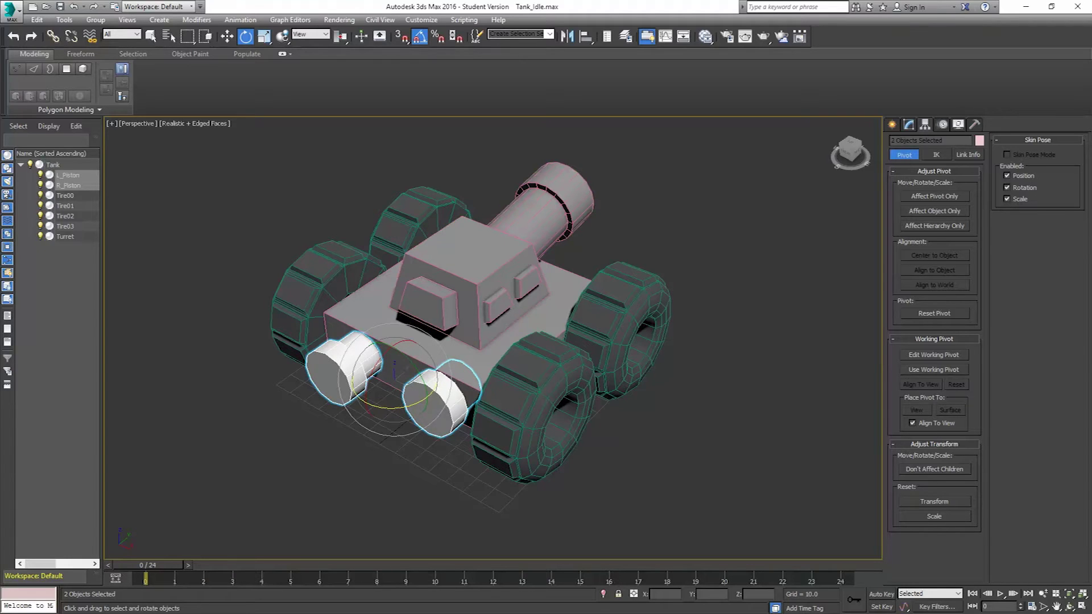
click(344, 367)
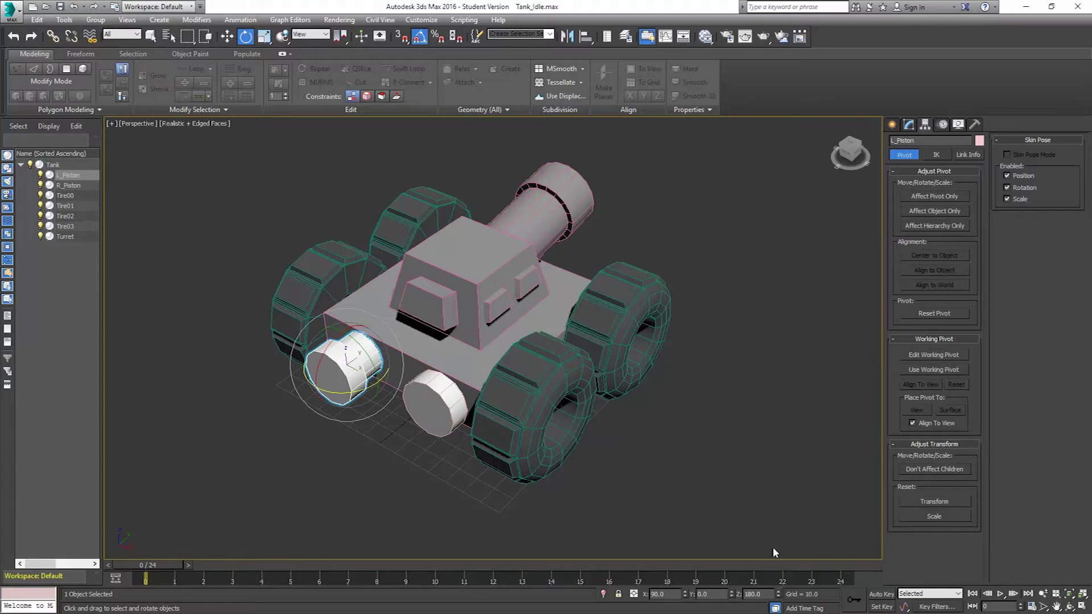
click(882, 594)
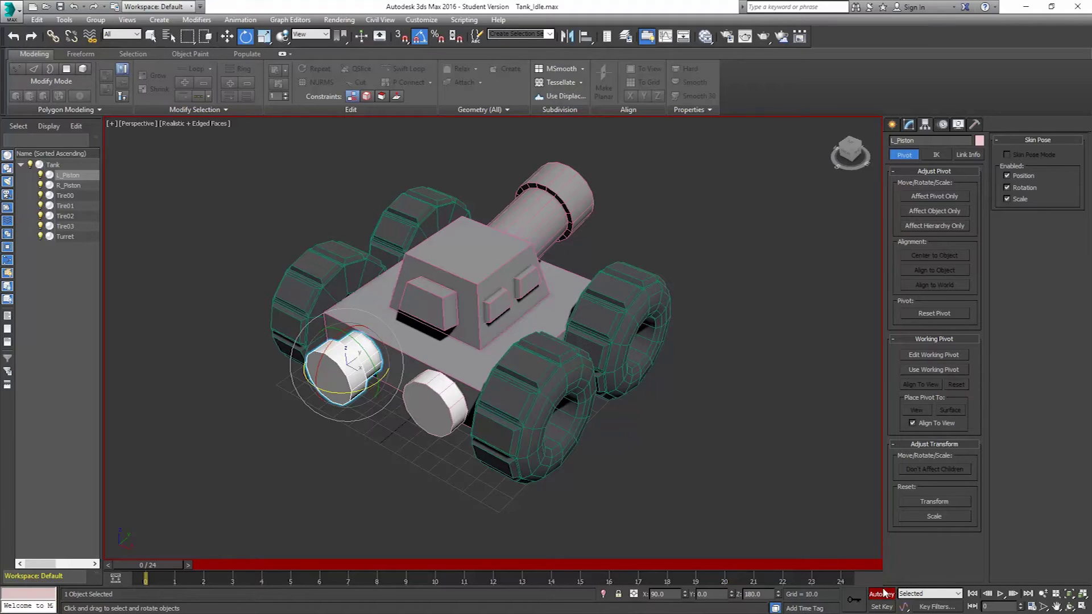
Extend the timeline end to frame 29 and move the time slider to frame 28.
ctrl+alt+right_drag(836, 584, 708, 576)
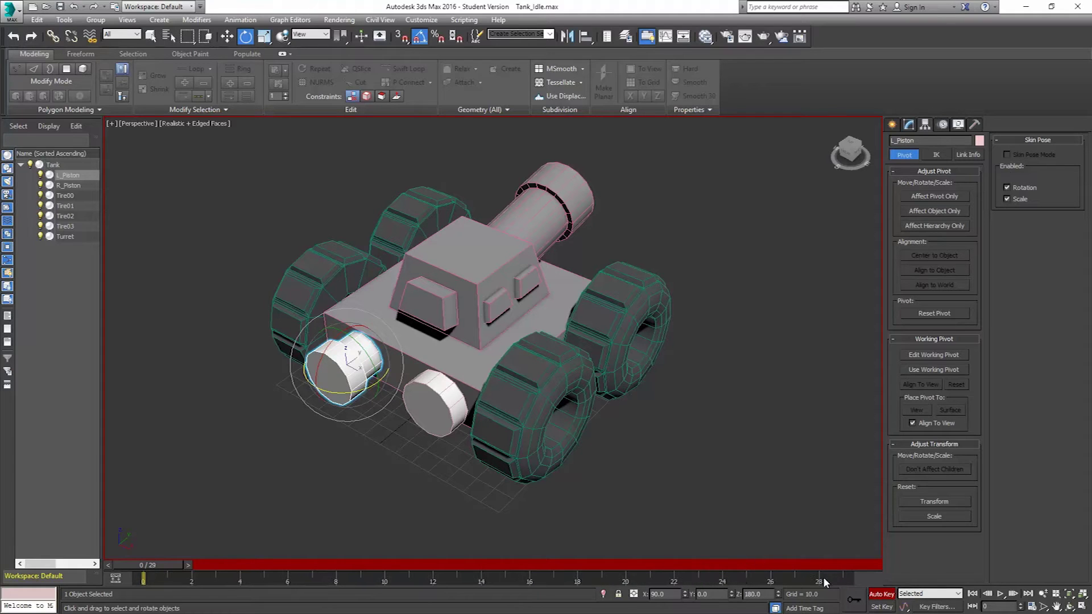
drag(146, 566, 125, 541)
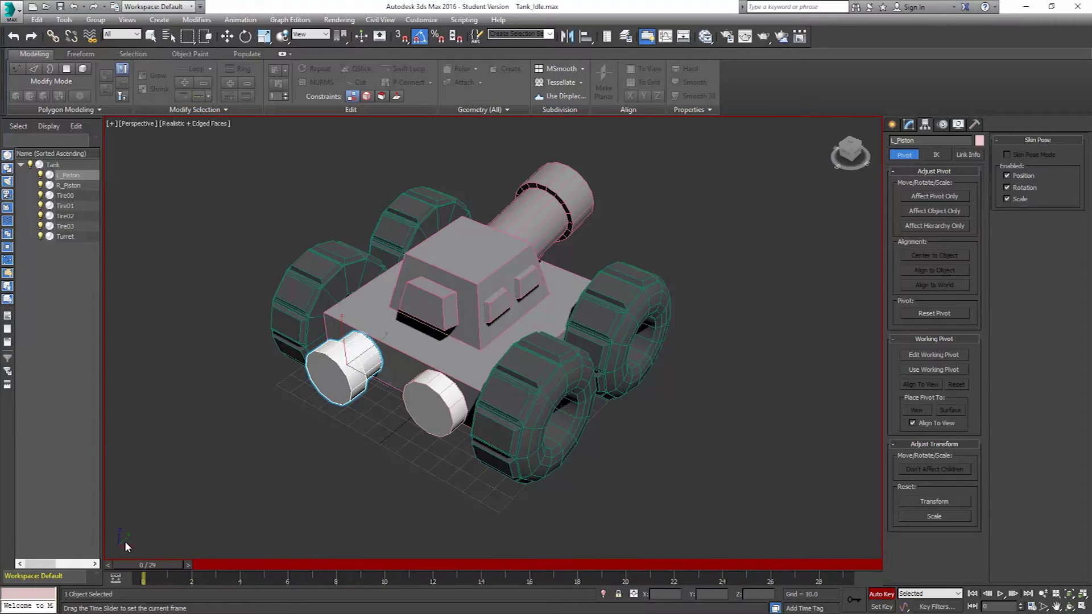
key(e)
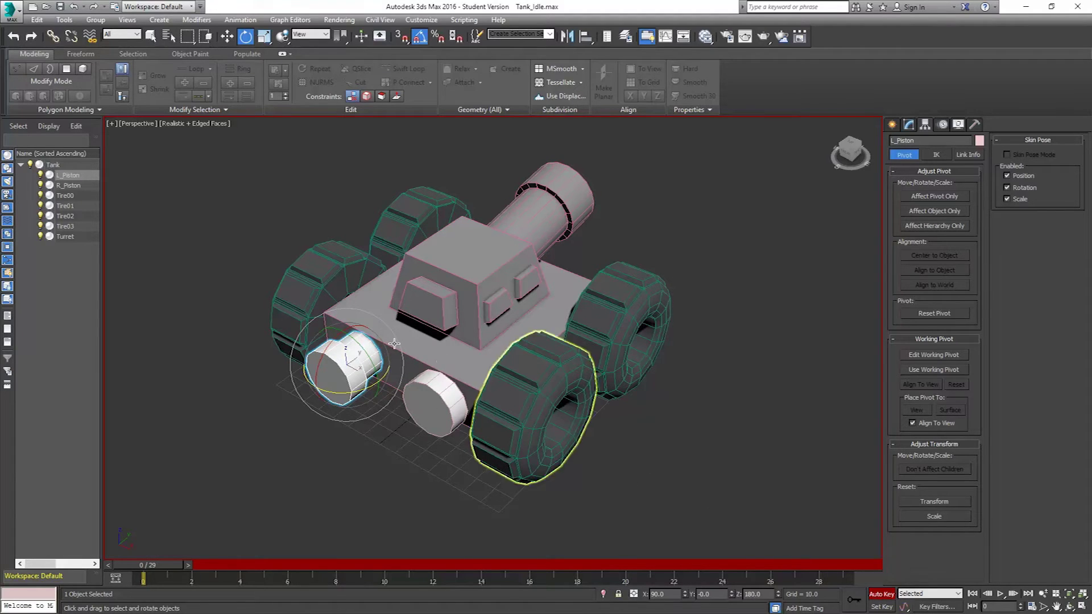
Use Select and Move on L_Piston and bring the time slider to frame 10.
click(225, 39)
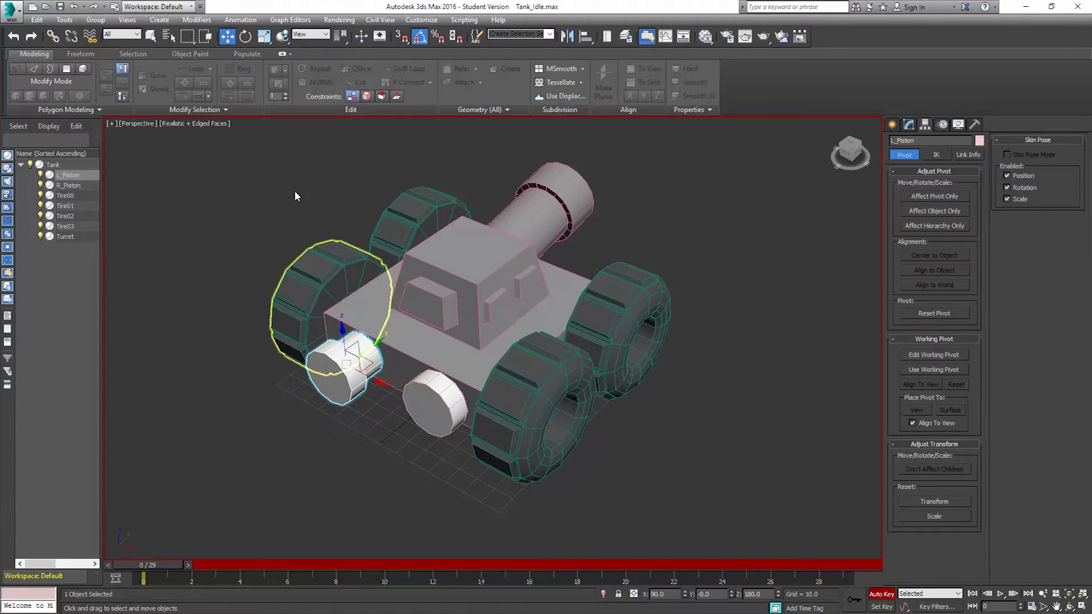
drag(337, 368, 374, 338)
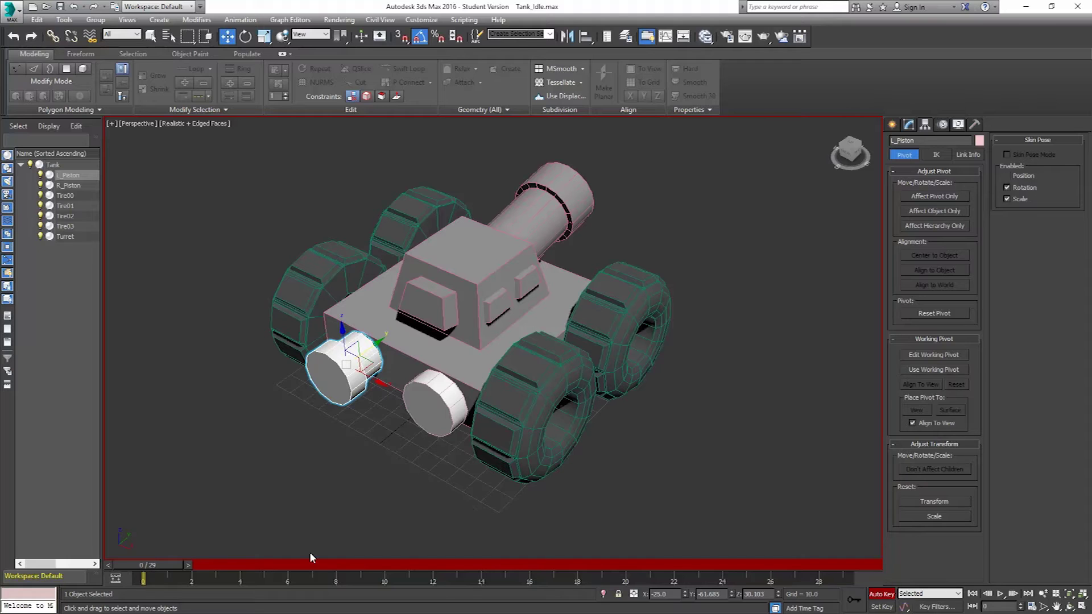
drag(155, 562, 391, 565)
key(w)
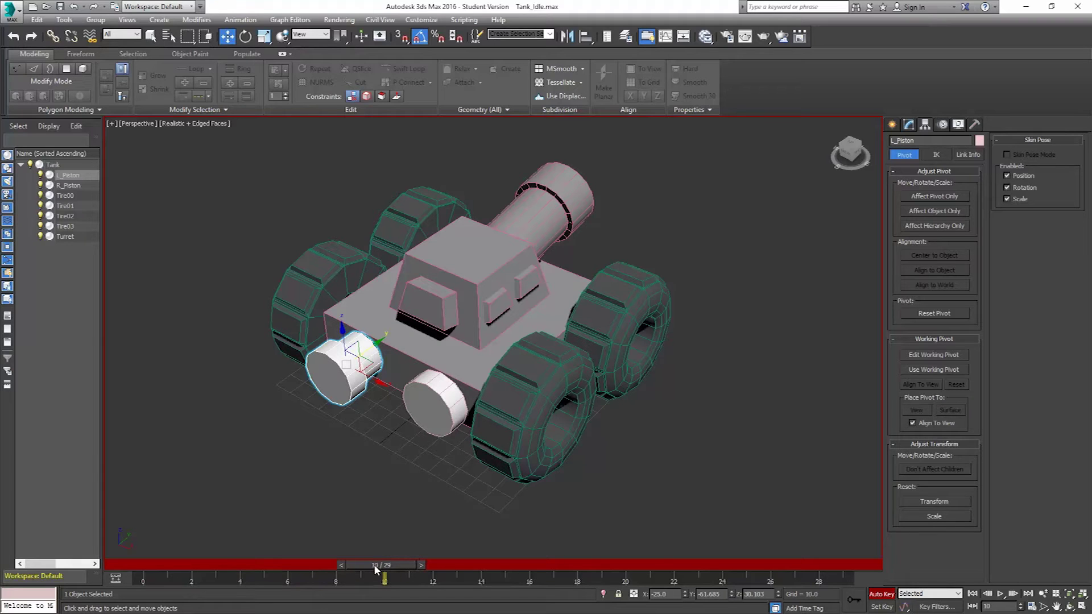
drag(368, 565, 363, 564)
Toggle Auto Key off and on, return to frame 10, and select the tank body.
click(882, 594)
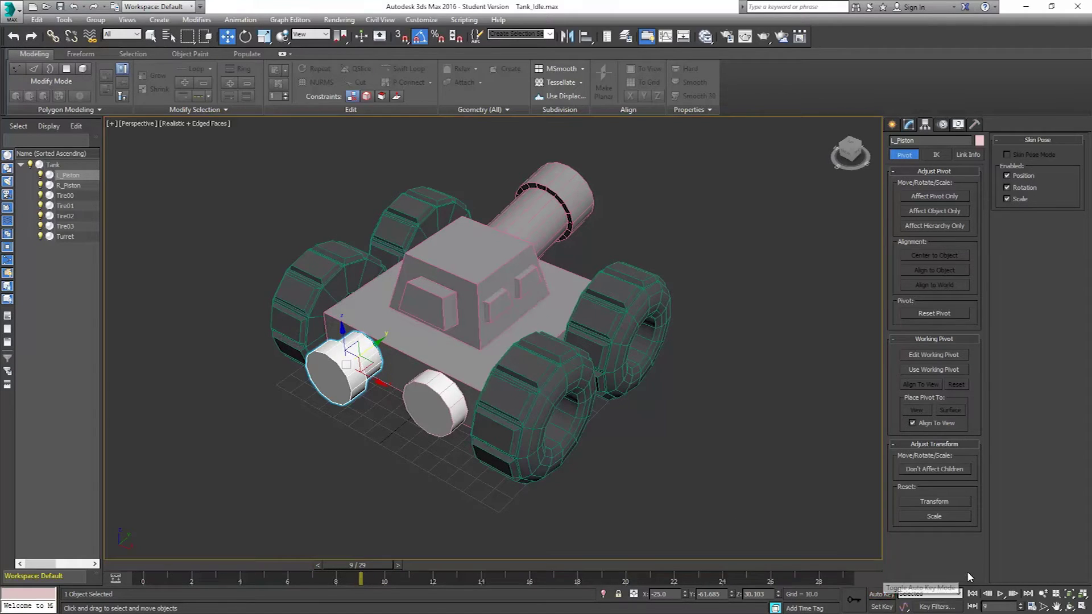
key(n)
key(n)
key(n)
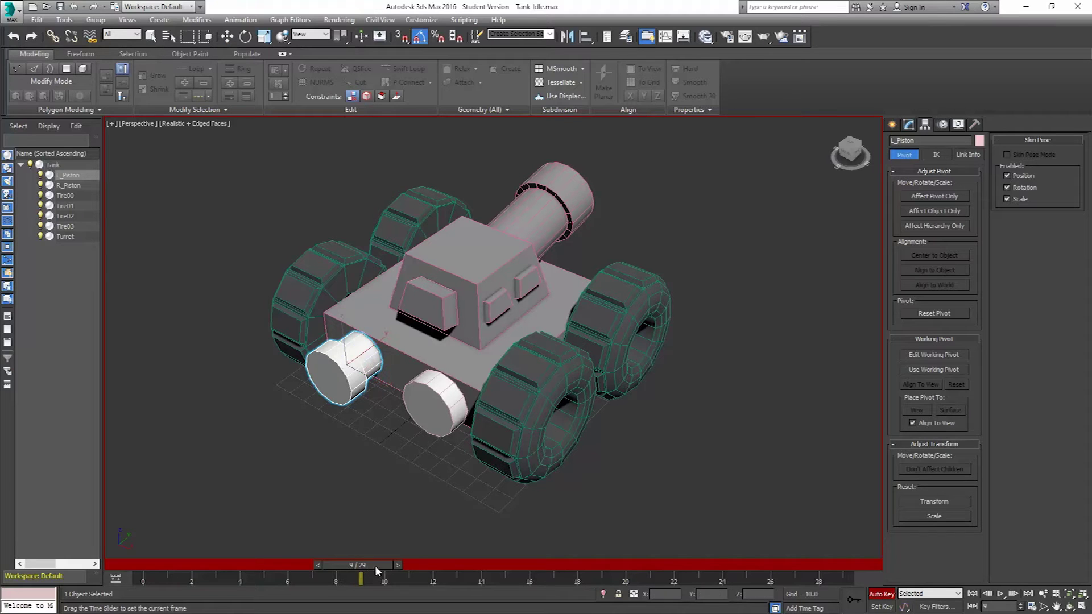
drag(374, 566, 391, 566)
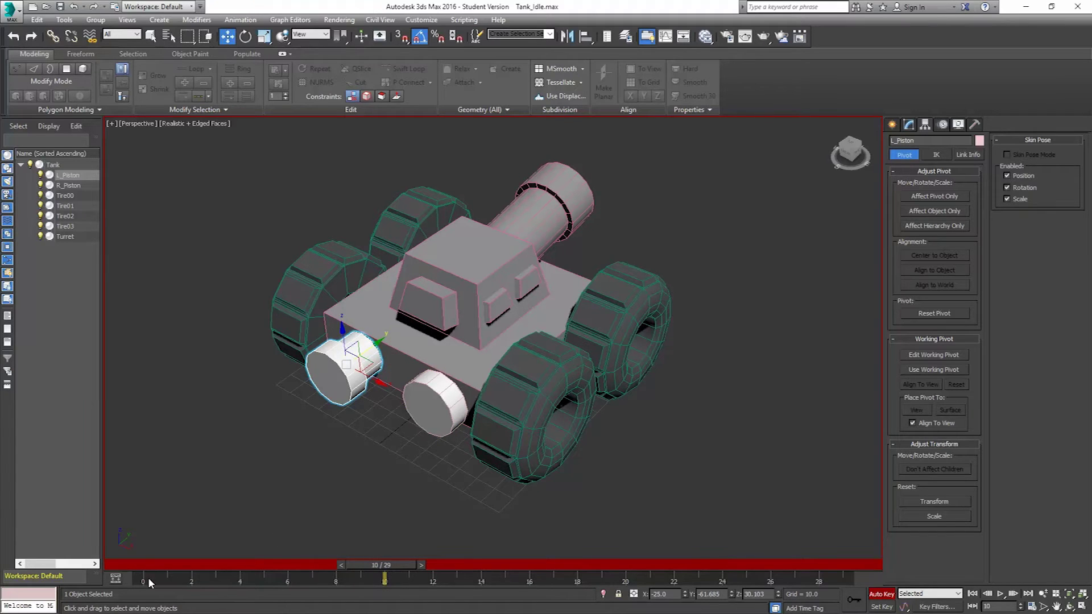
alt+middle_drag(381, 463, 341, 473)
scroll(322, 386, up, 4)
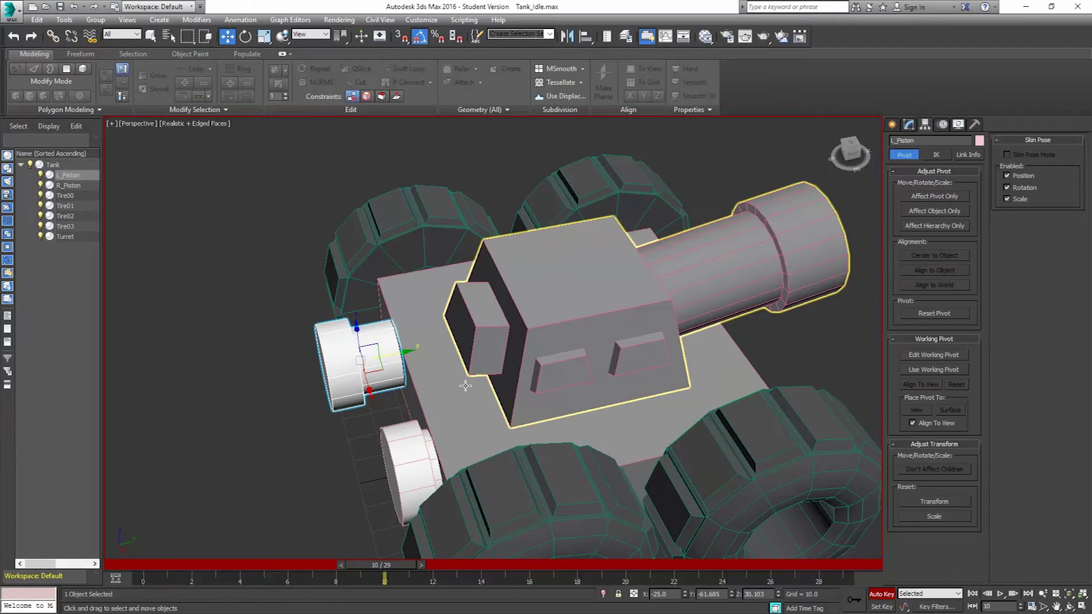
click(713, 398)
With Affect Pivot Only, rotate the Tank's pivot to align with the world axes.
alt+middle_drag(713, 398, 670, 392)
scroll(671, 392, down, 2)
scroll(551, 398, up, 2)
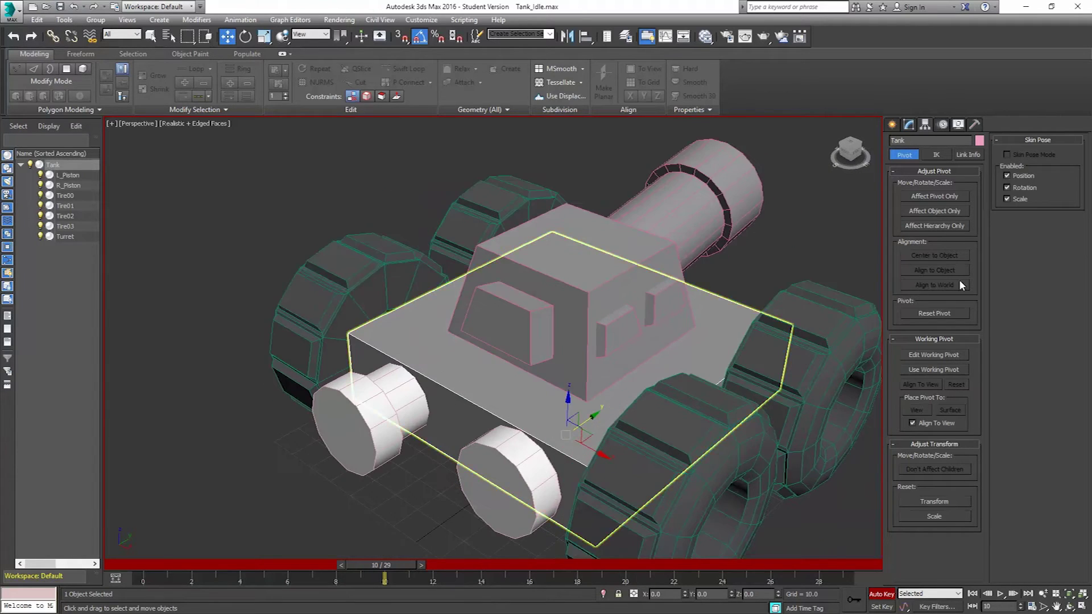
click(924, 198)
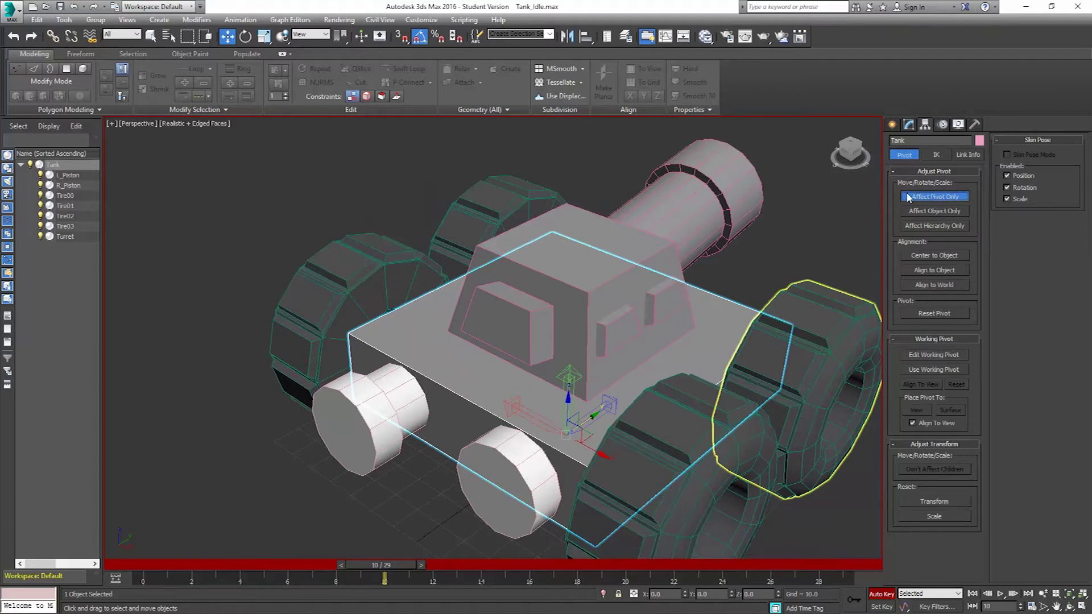
alt+middle_drag(560, 378, 469, 300)
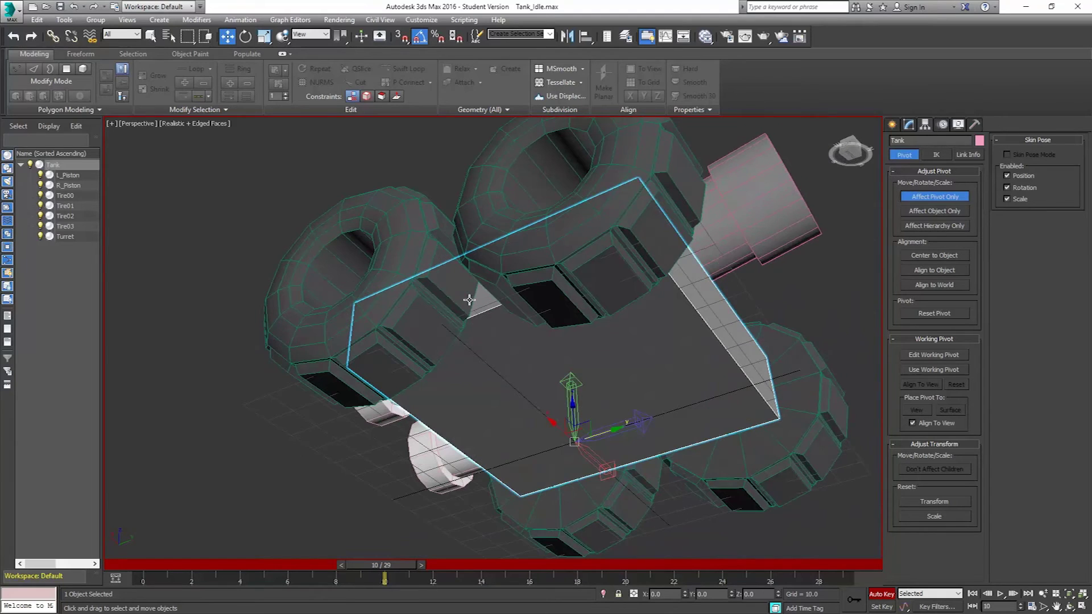
alt+middle_drag(682, 453, 701, 402)
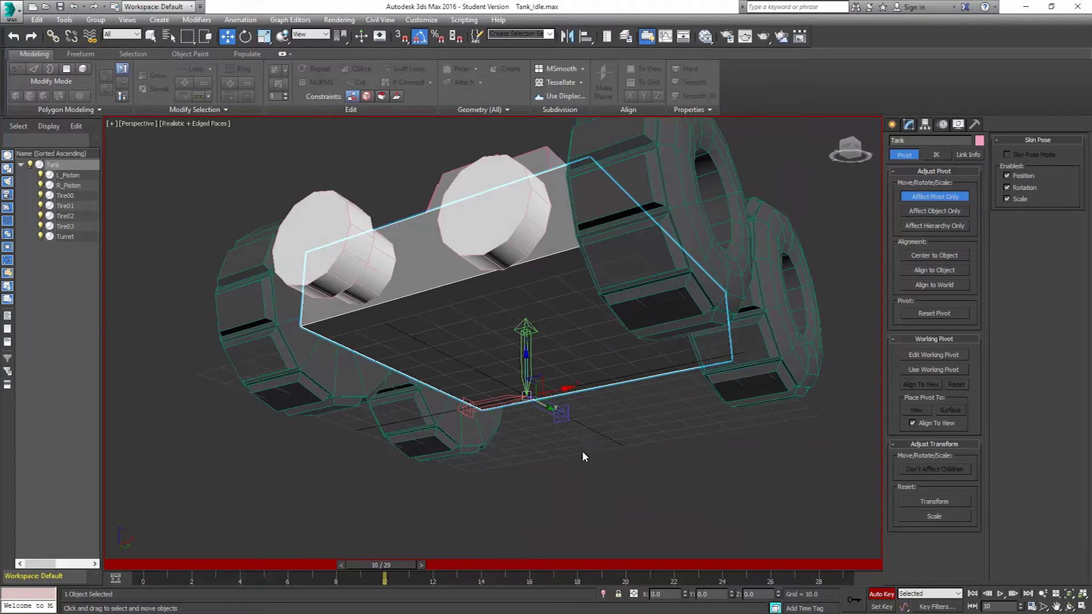
alt+middle_drag(625, 390, 516, 450)
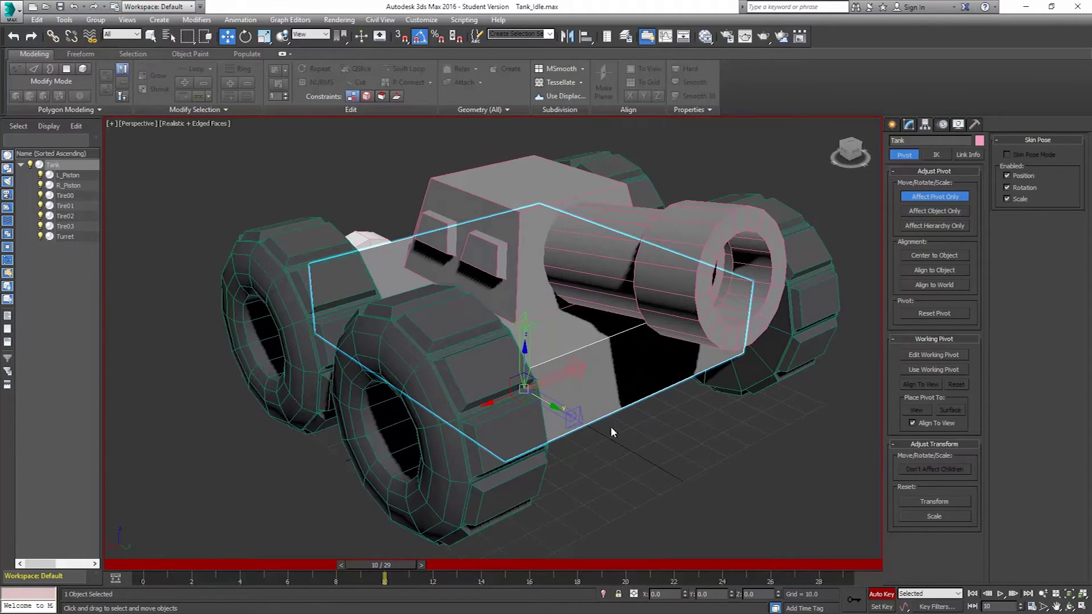
alt+middle_drag(609, 425, 598, 415)
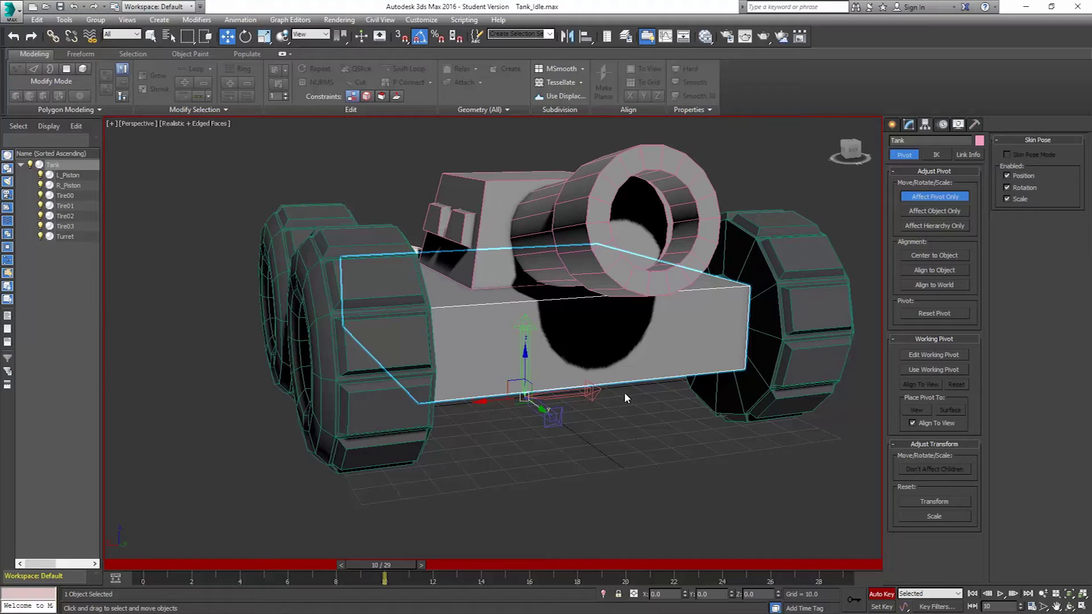
alt+middle_drag(450, 378, 546, 367)
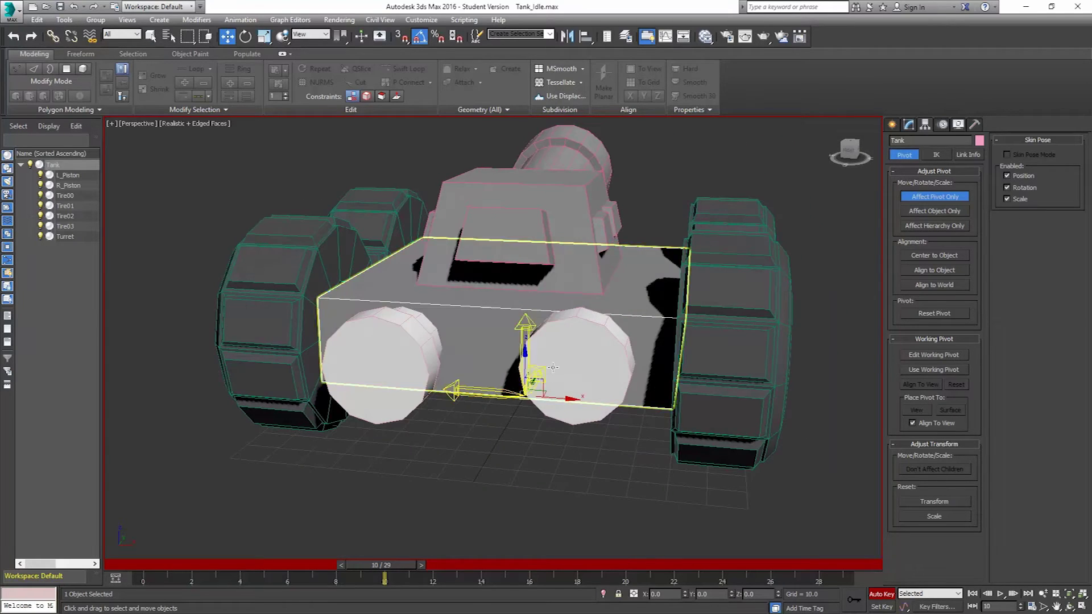
click(244, 37)
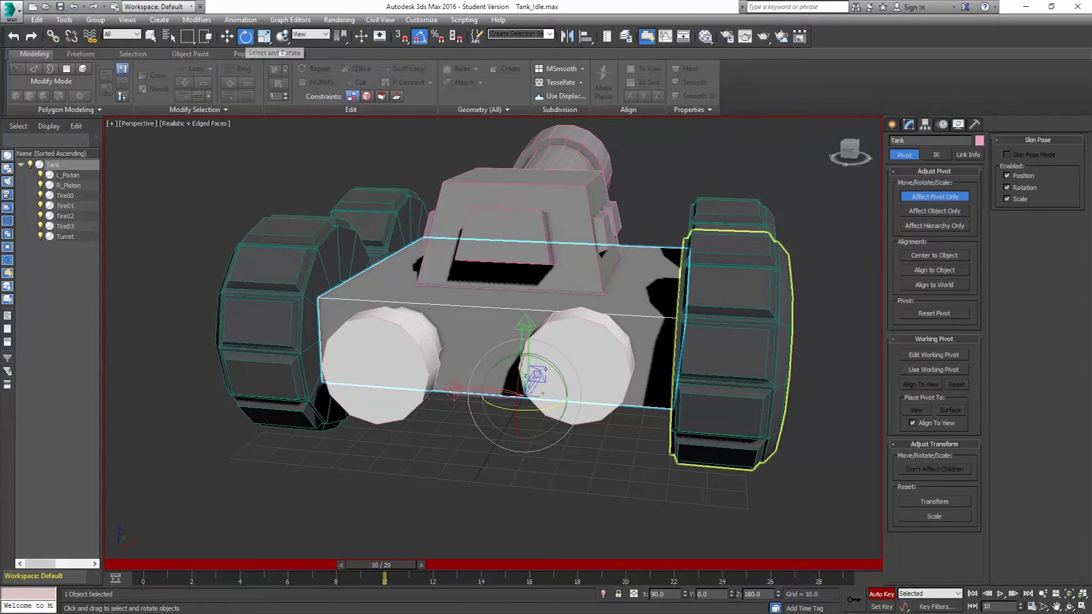
mouse_move(562, 392)
mouse_down()
mouse_move(575, 353)
mouse_move(563, 392)
mouse_up()
click(936, 197)
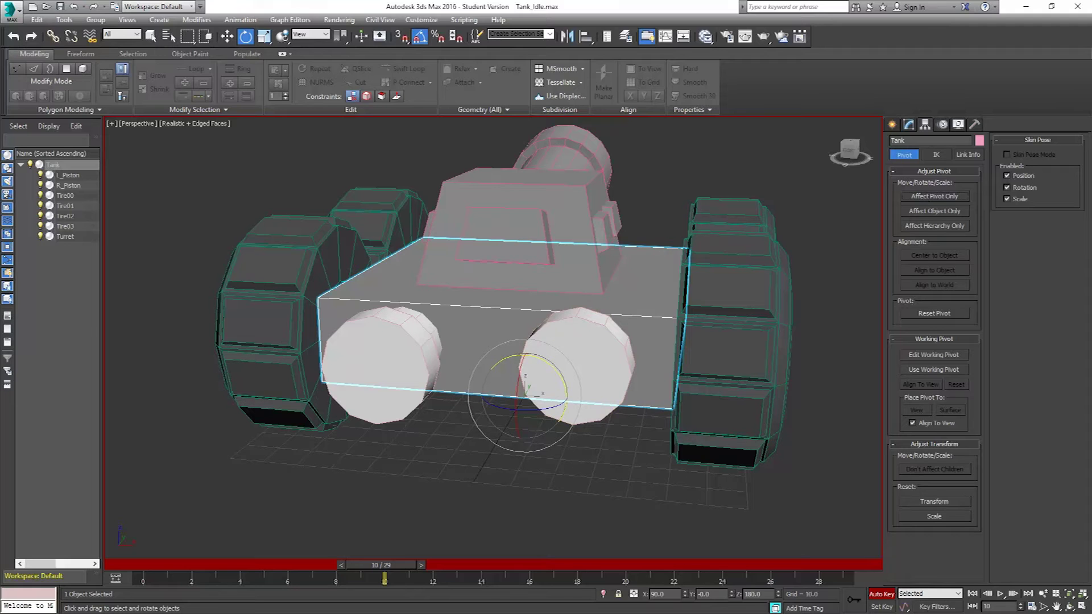
Edit the tank body's X and Y position fields, leaving Z at 3.0.
click(227, 36)
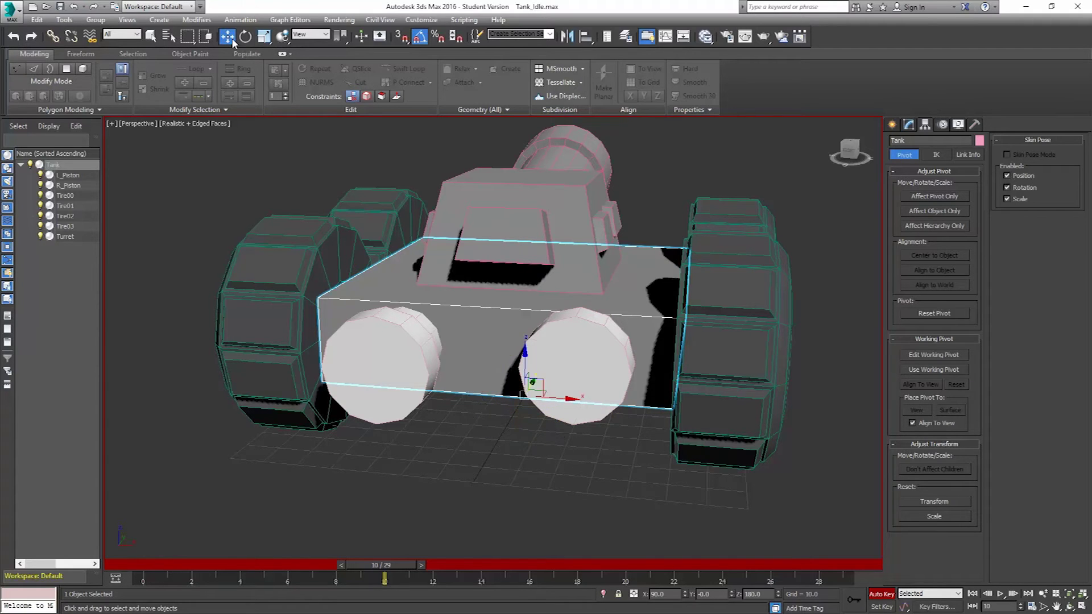
alt+middle_drag(608, 316, 605, 296)
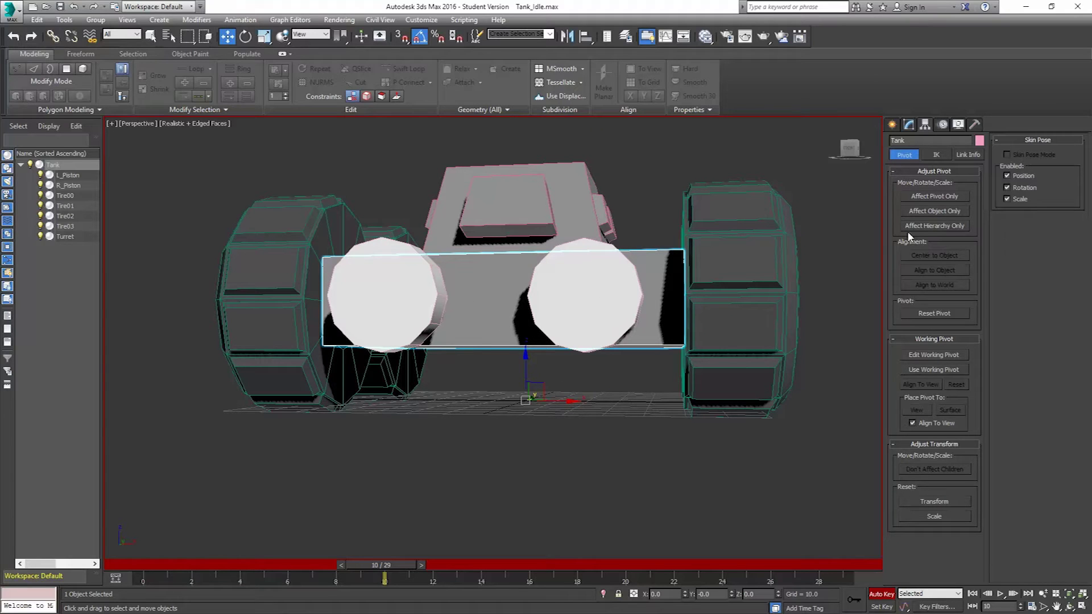
double_click(658, 594)
double_click(714, 594)
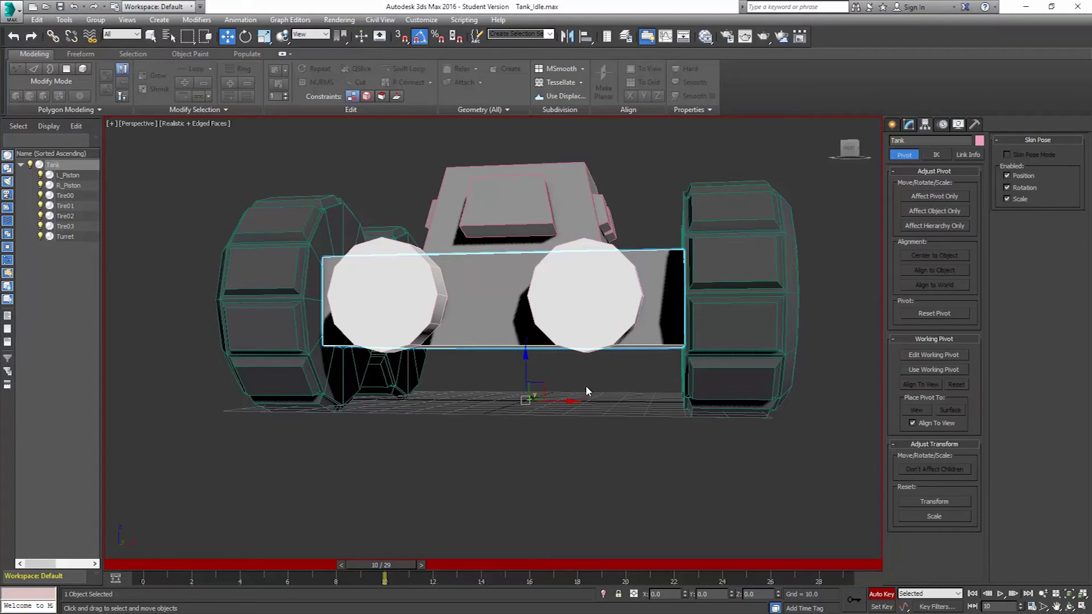
mouse_move(585, 390)
alt+middle_down()
mouse_move(580, 401)
mouse_move(590, 398)
alt+middle_up()
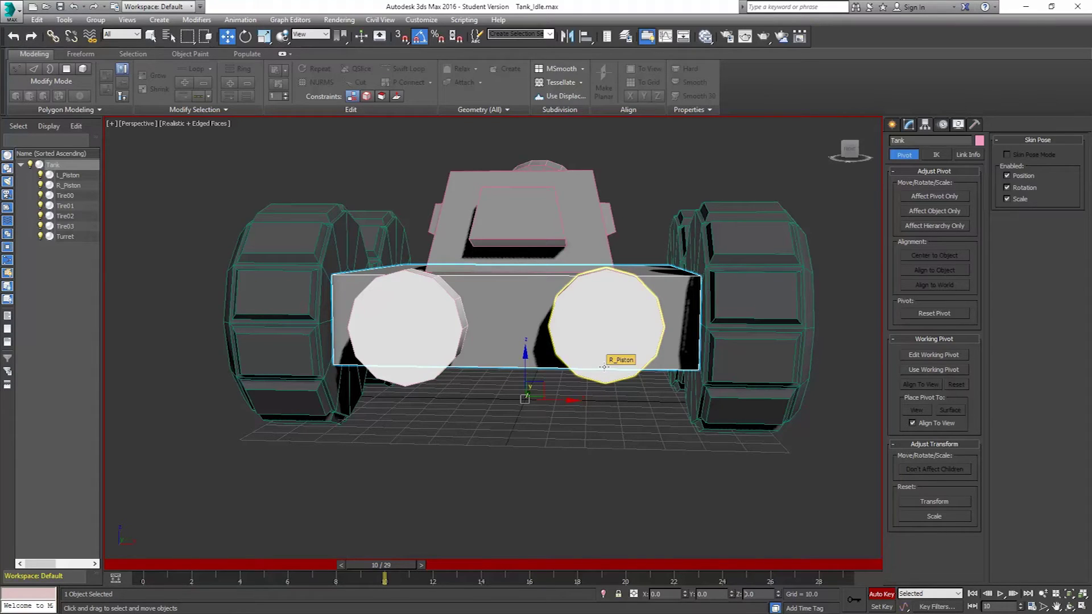
At frame 10, slide L_Piston and R_Piston outward to key their extended pose.
alt+middle_drag(604, 367, 263, 536)
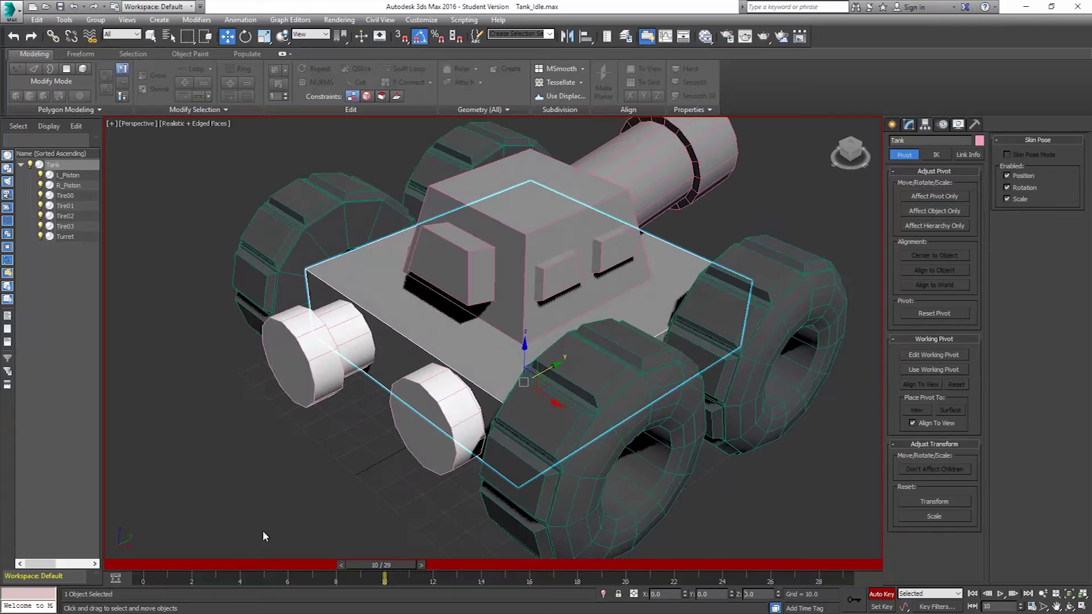
mouse_move(384, 565)
mouse_down()
mouse_move(173, 565)
mouse_move(388, 568)
mouse_up()
key(w)
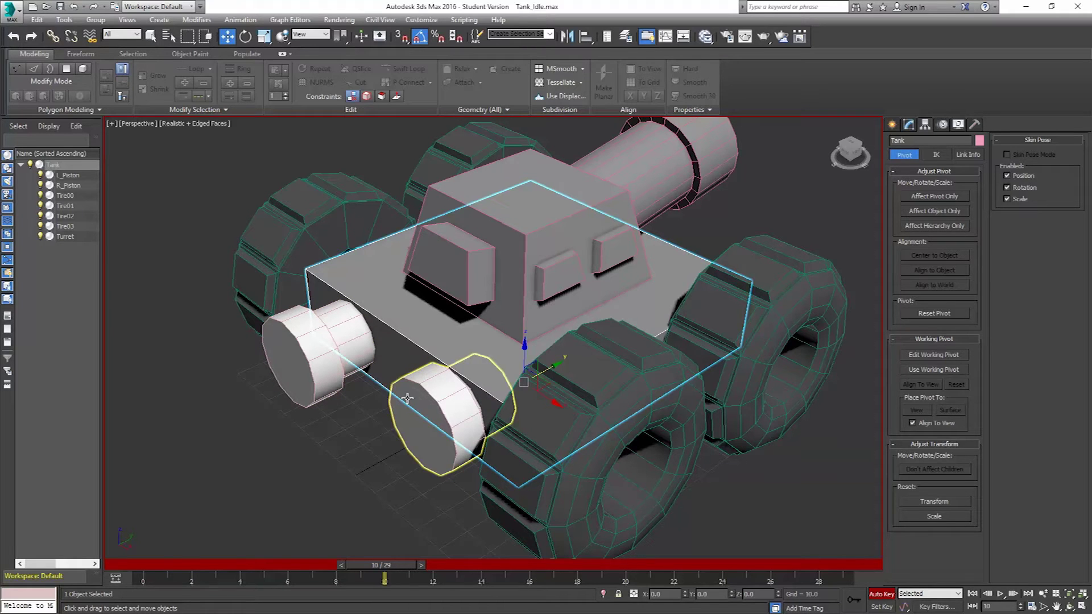
click(290, 349)
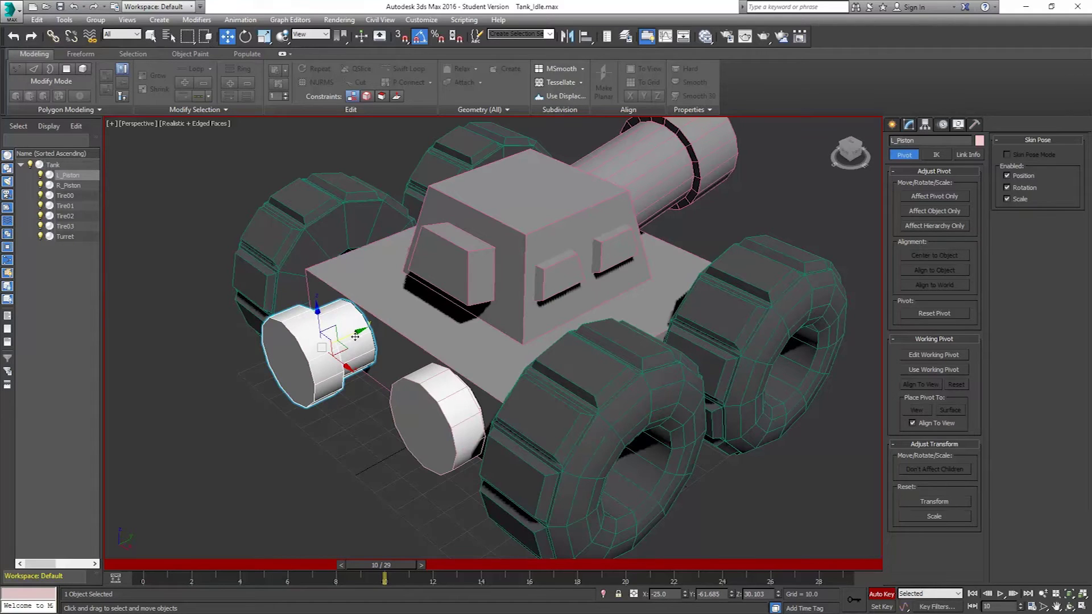
drag(355, 336, 390, 336)
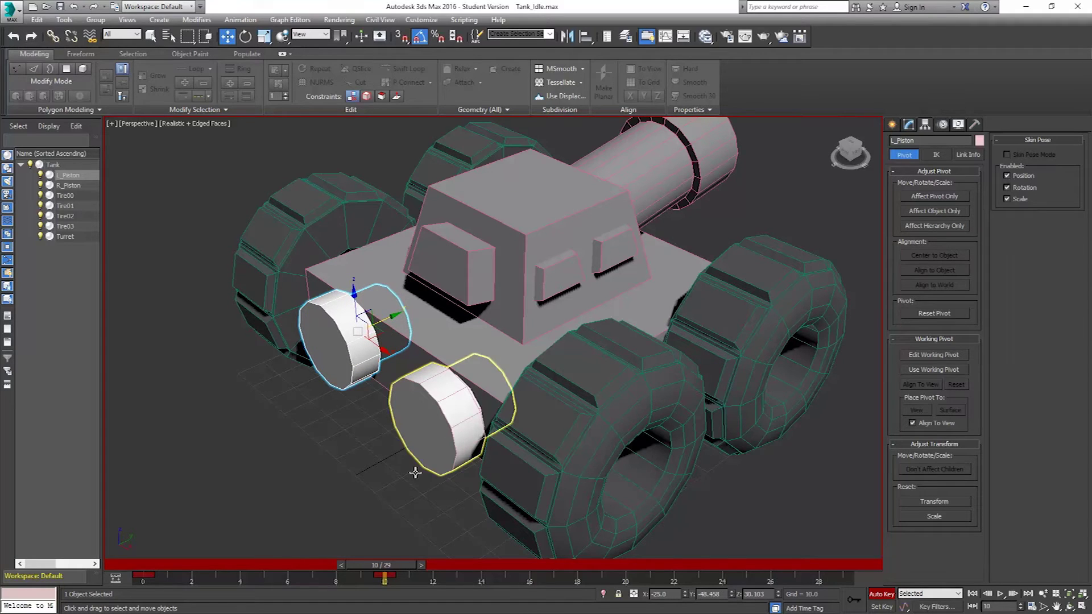
click(423, 416)
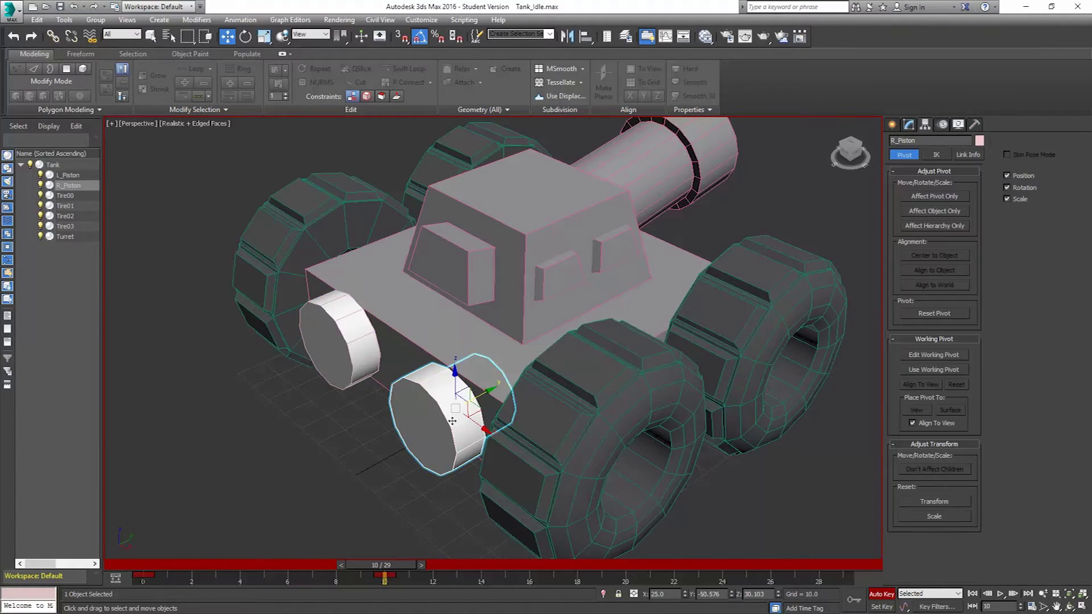
drag(482, 393, 452, 405)
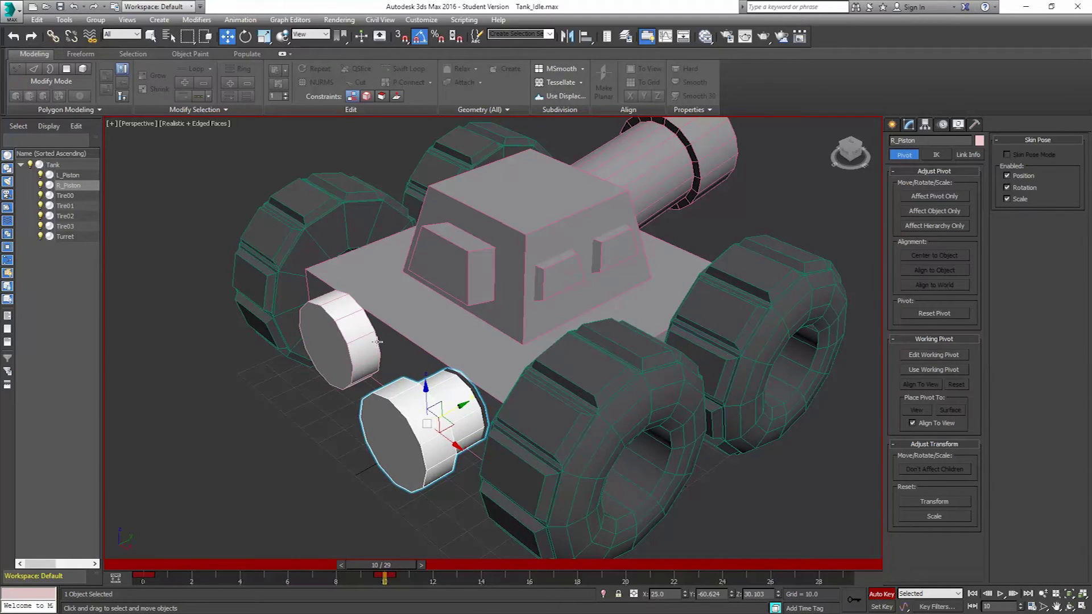
Copy both pistons' frame 0 rest key to frame 20 so they return to rest.
mouse_move(398, 564)
mouse_down()
mouse_move(164, 567)
mouse_move(397, 569)
mouse_up()
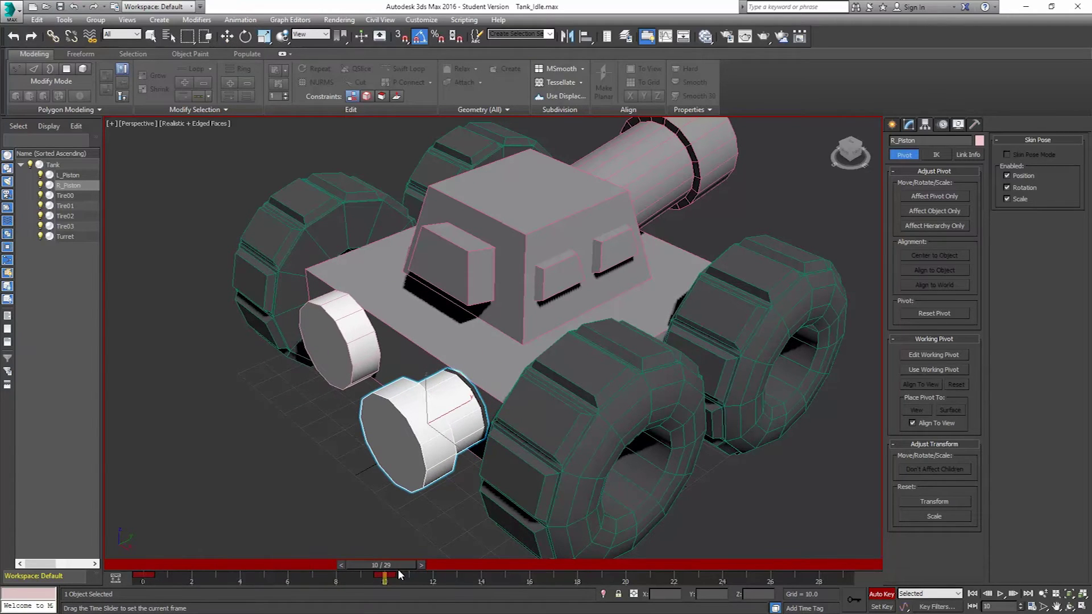
key(w)
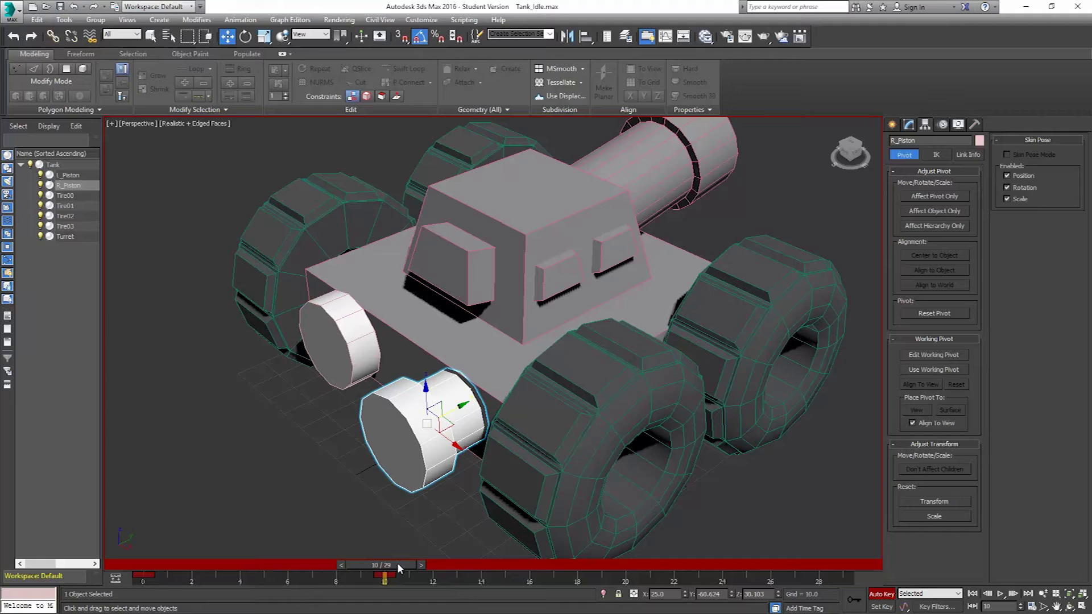
ctrl+click(340, 350)
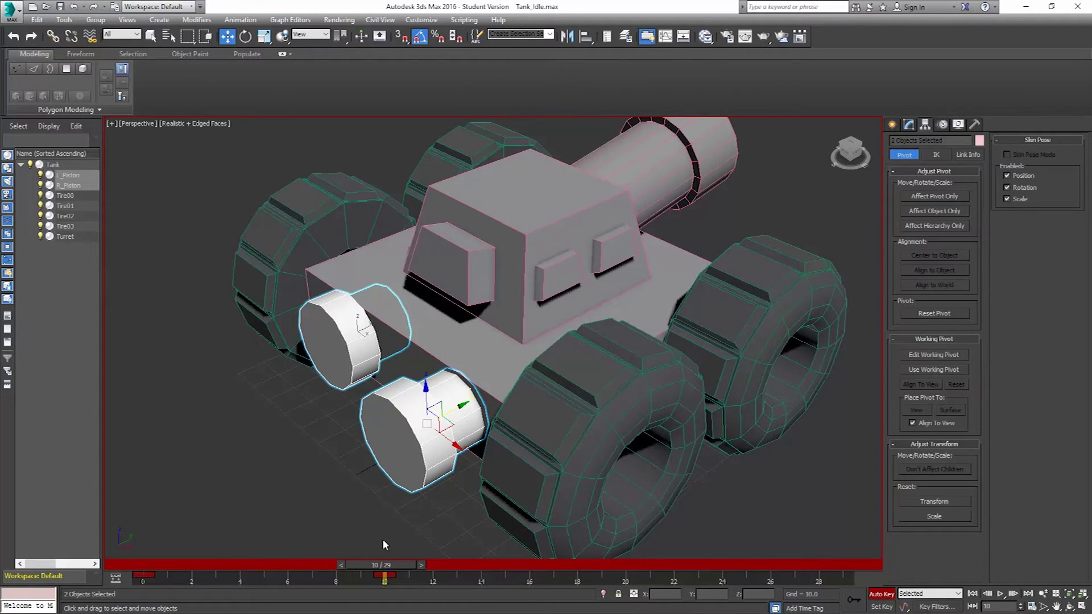
click(142, 575)
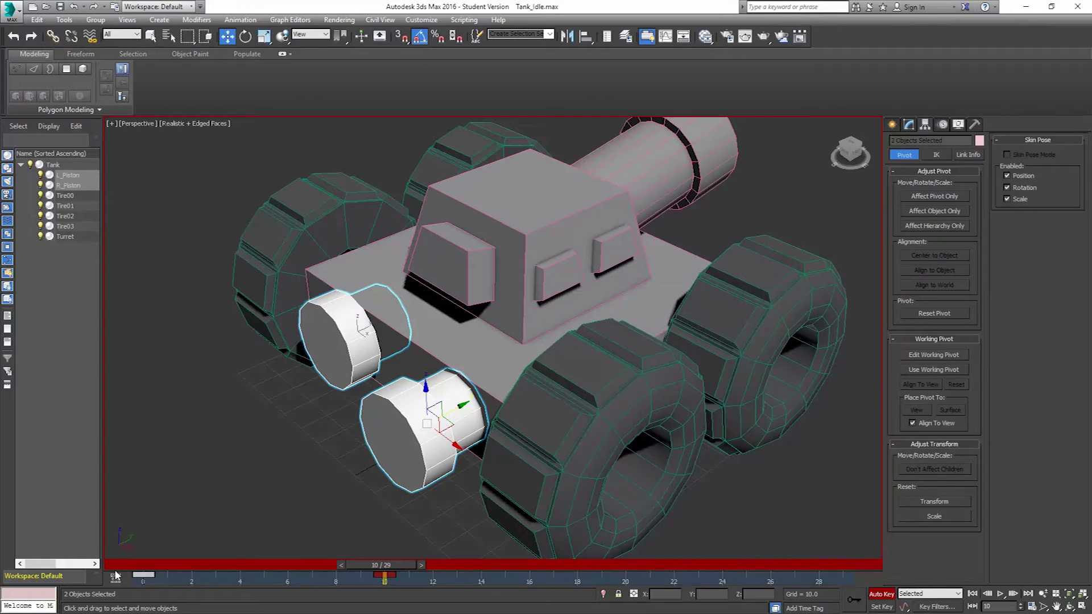
shift+drag(148, 576, 618, 584)
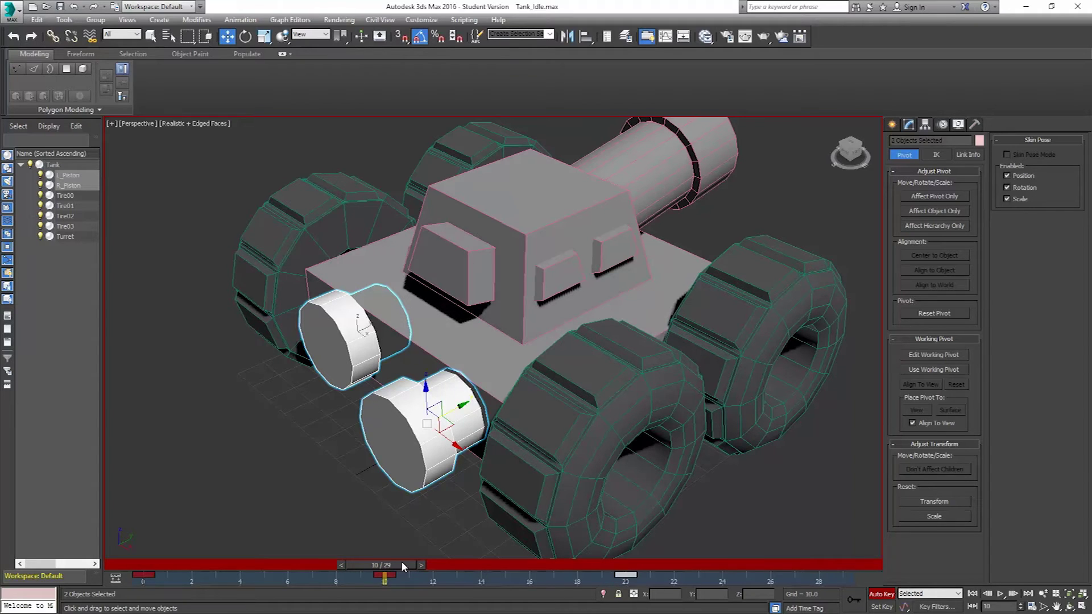
drag(400, 560, 642, 564)
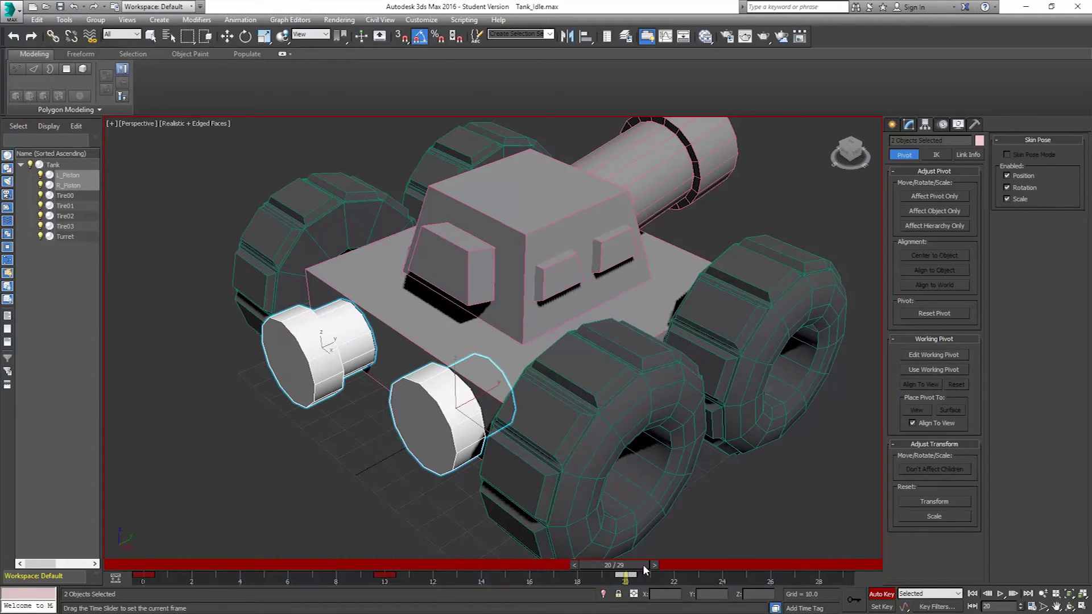
key(w)
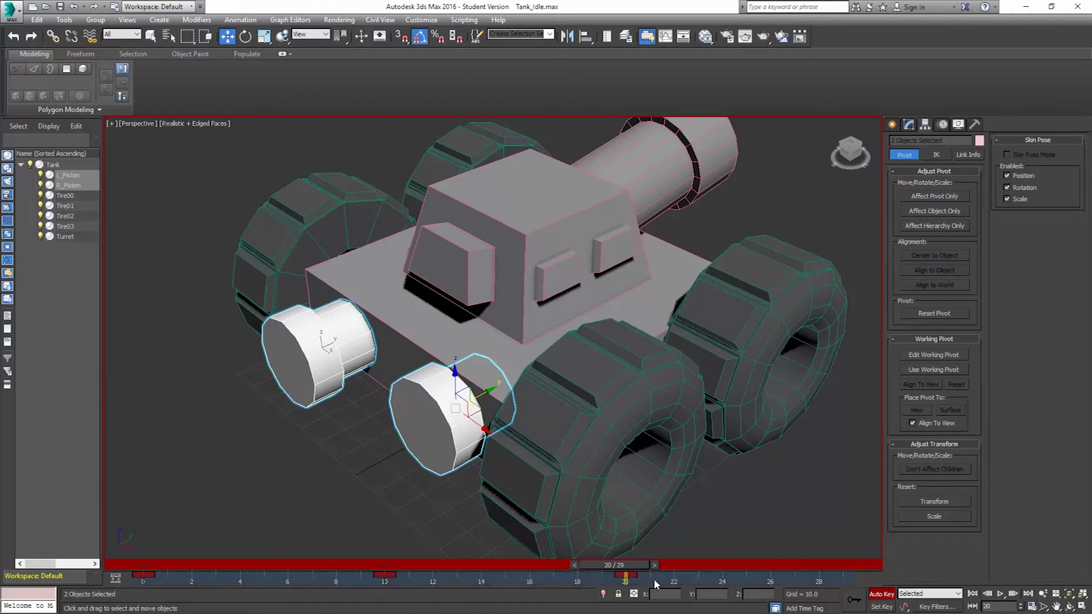
Retime the piston keys to frames 15 and 28 and extend the animation to 30 frames.
drag(314, 582, 817, 584)
click(600, 575)
click(378, 576)
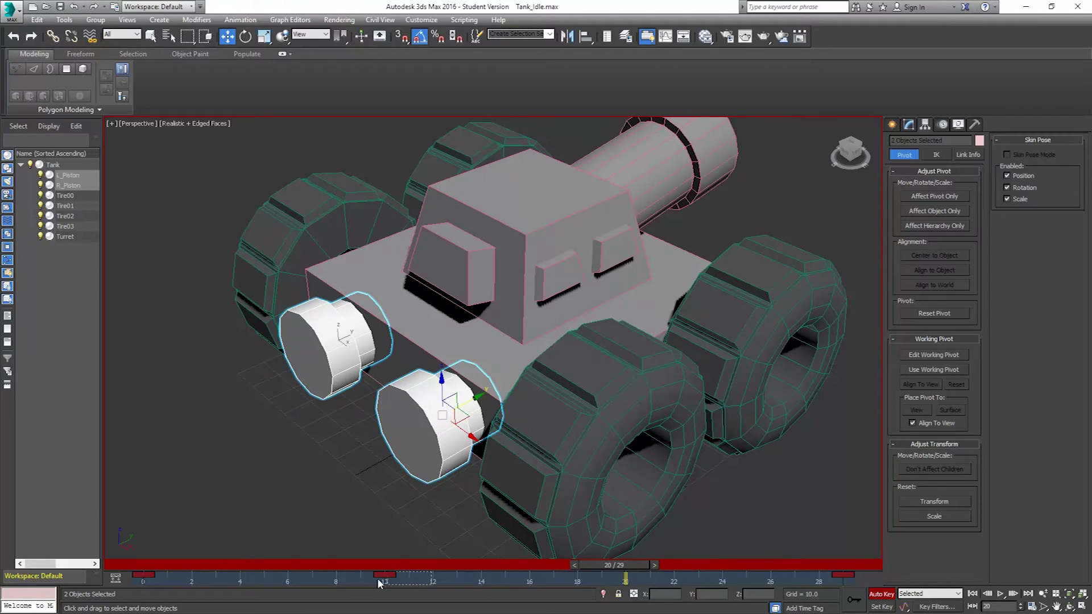
drag(384, 578, 514, 578)
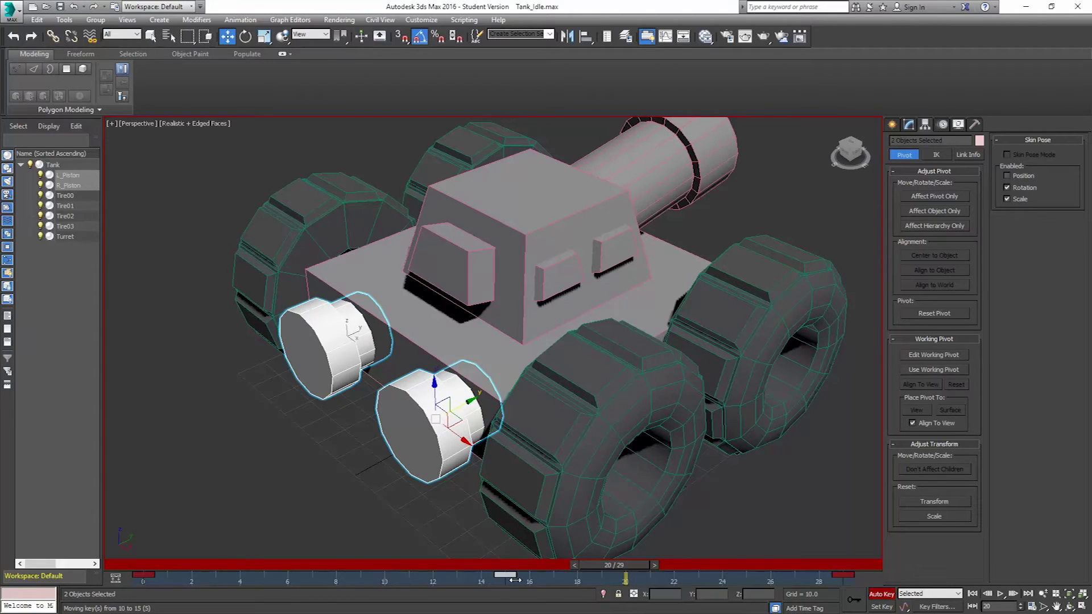
drag(600, 563, 34, 579)
key(w)
mouse_move(833, 585)
ctrl+alt+right_down()
mouse_move(810, 584)
mouse_move(848, 589)
ctrl+alt+right_up()
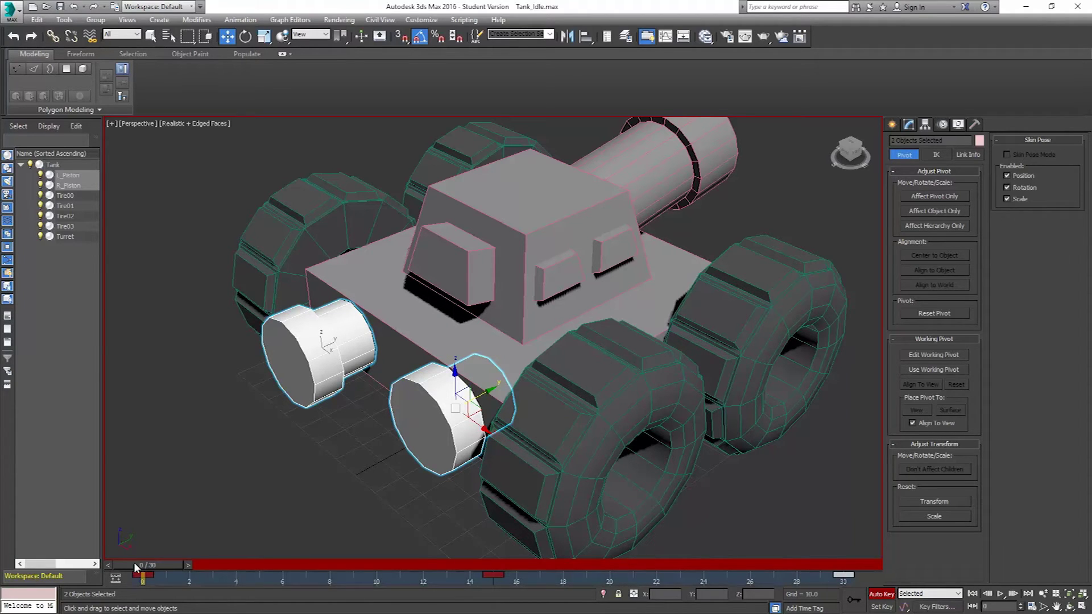
click(1000, 593)
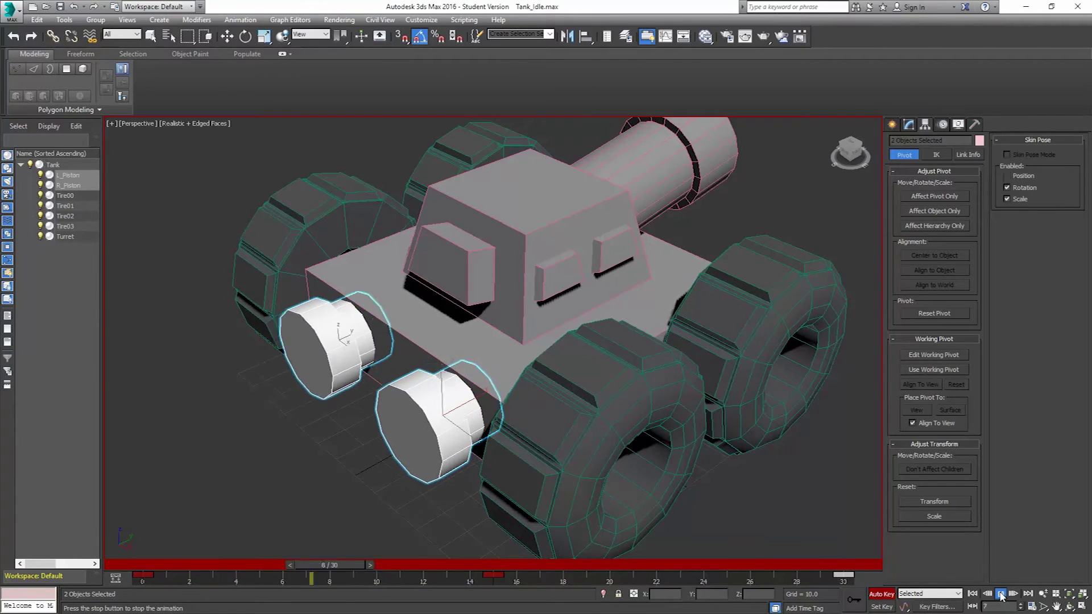
click(1000, 593)
key(w)
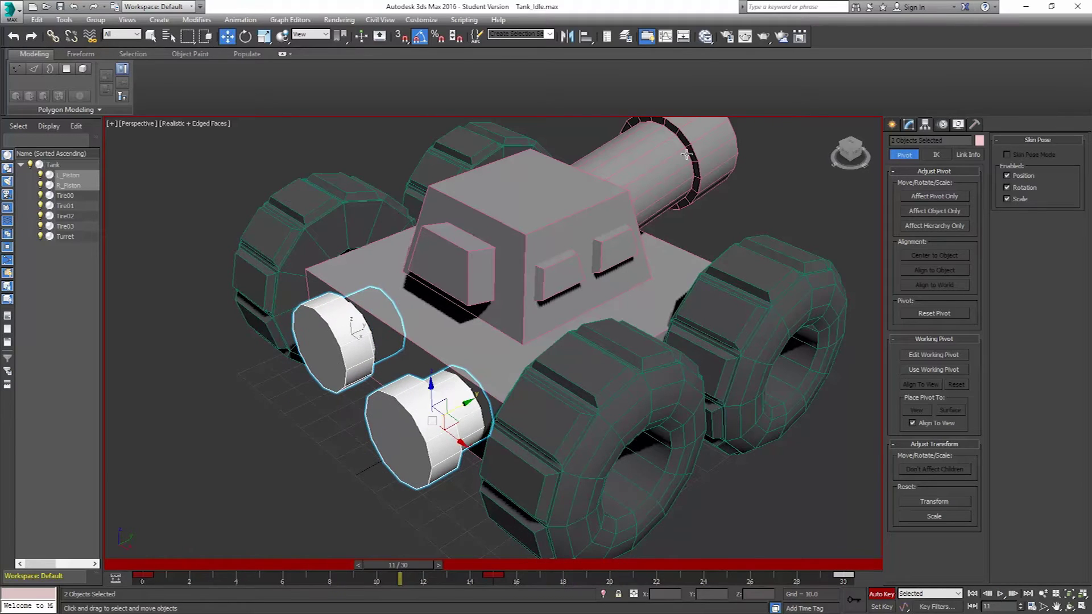
Review the pistons' position curves in an enlarged Curve Editor, then close it.
click(664, 37)
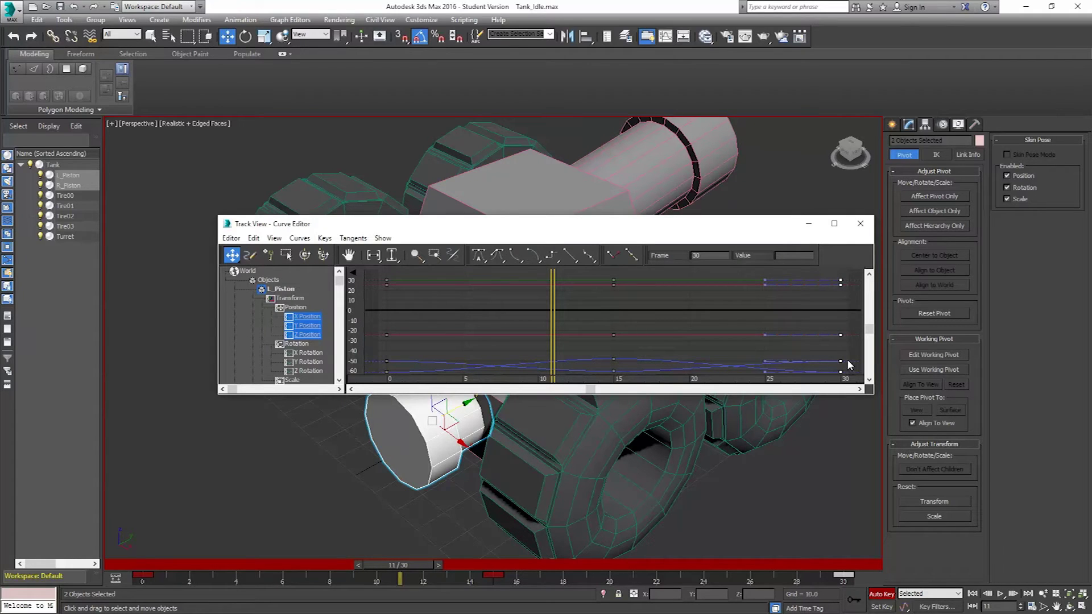
drag(874, 394, 999, 502)
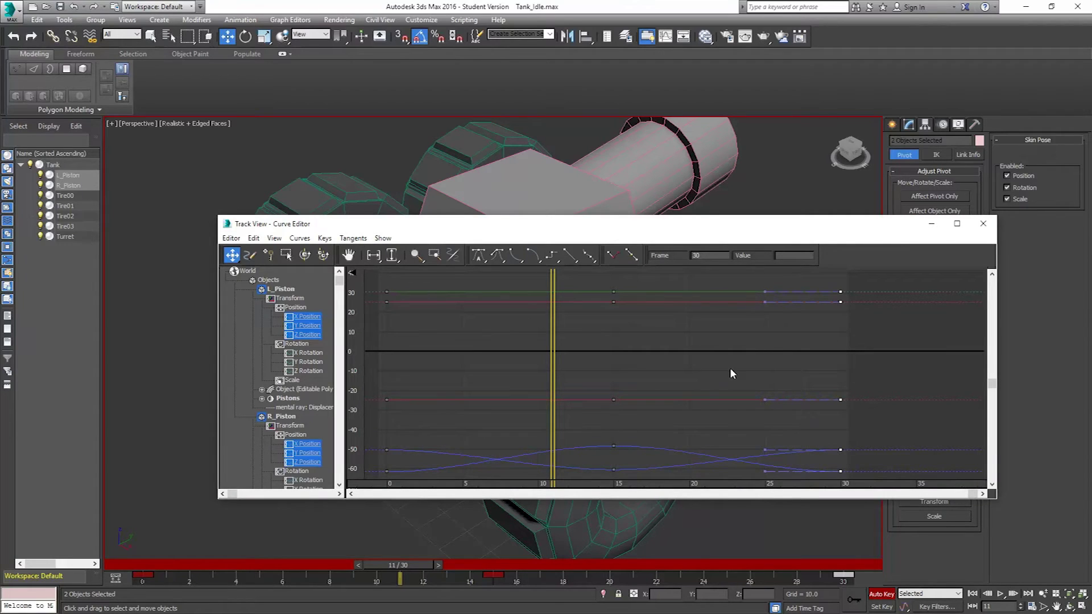
click(982, 223)
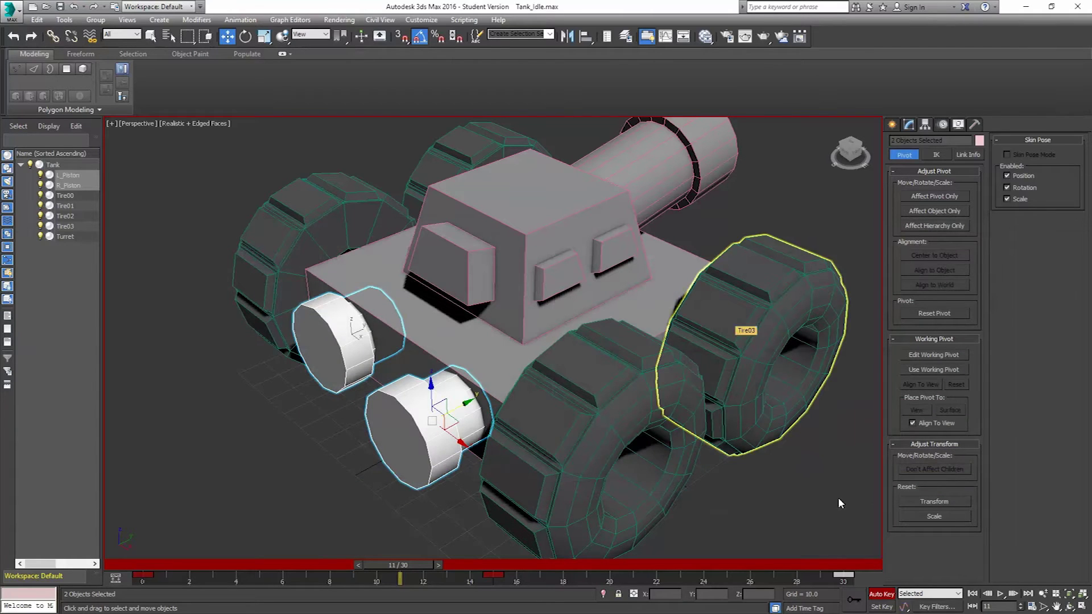
Turn off Auto Key and reframe the viewport on the whole tank.
click(881, 594)
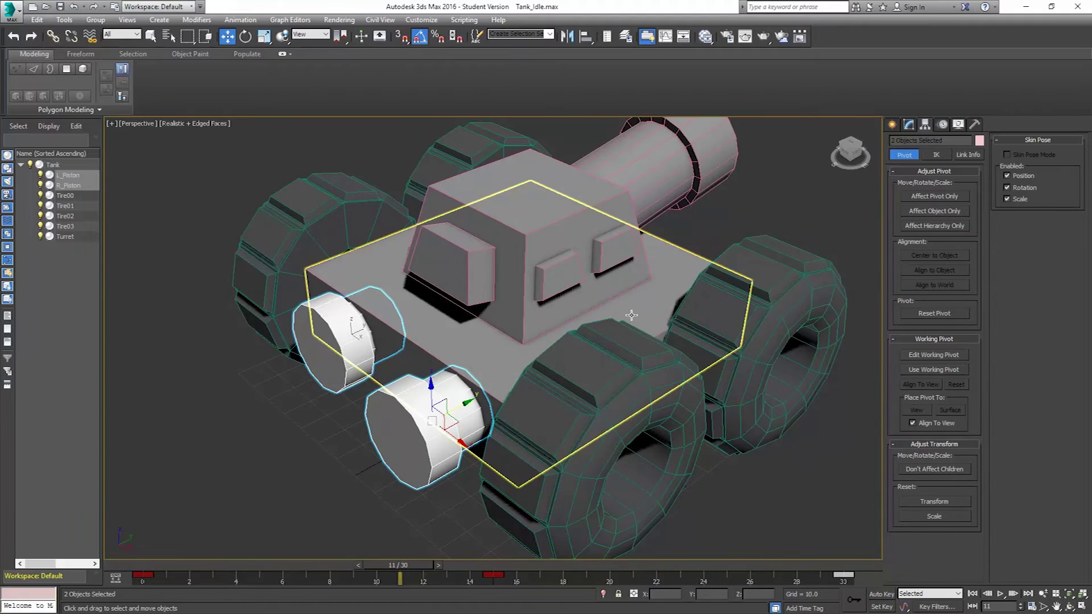
scroll(632, 315, down, 4)
middle_drag(629, 325, 533, 345)
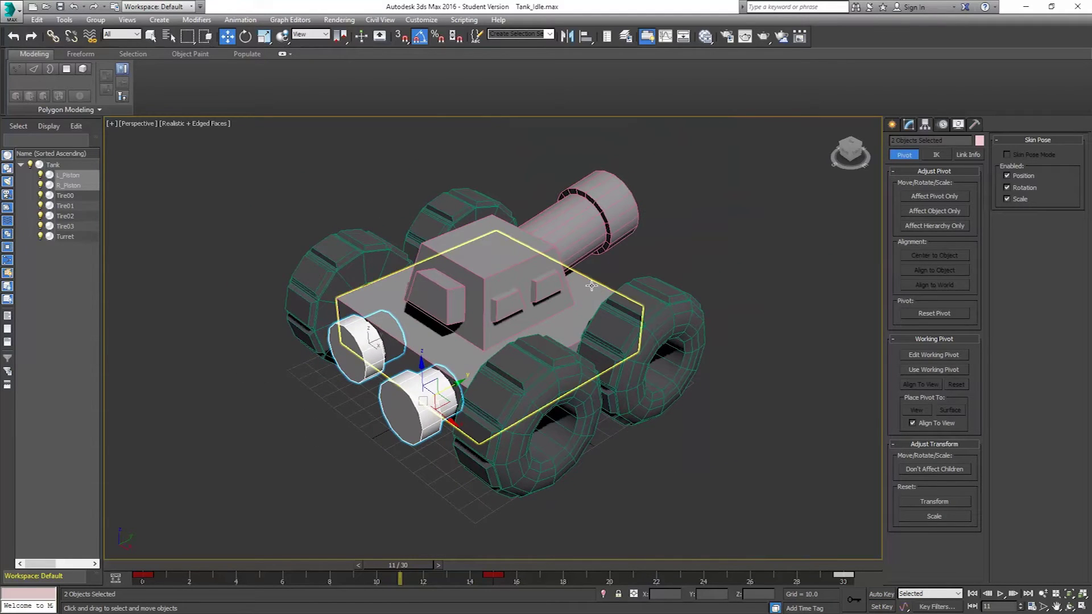
Save the scene as Tank_Idle.max, replacing the existing file.
click(9, 11)
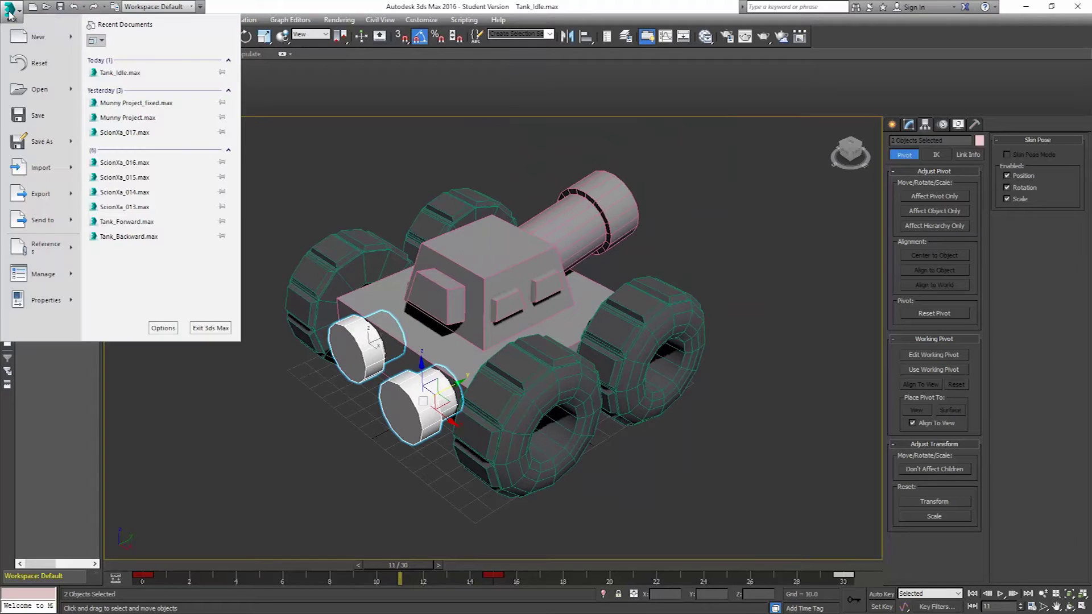
click(41, 142)
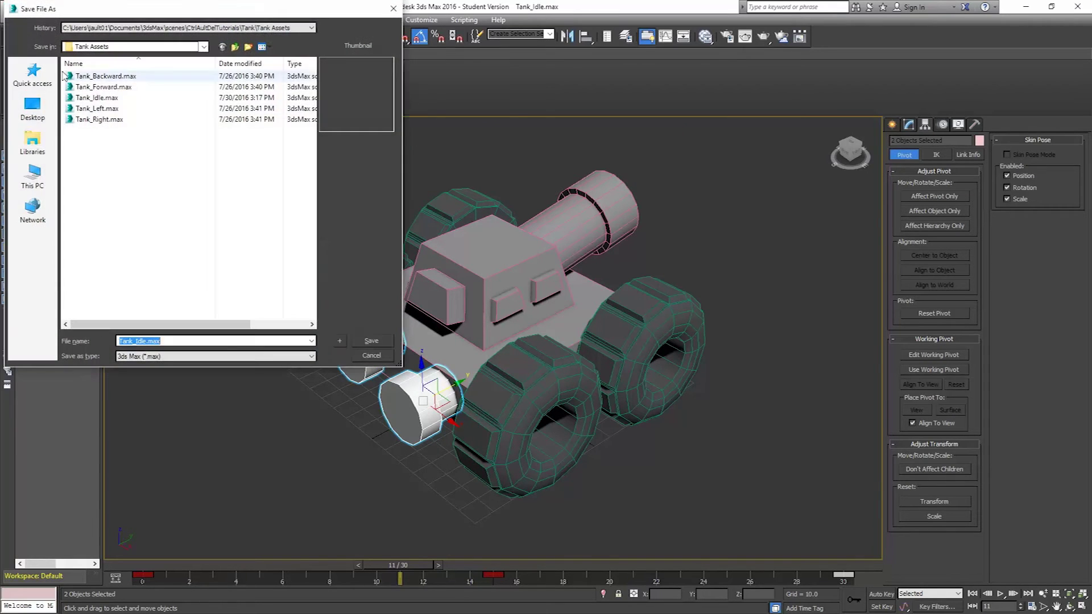
click(90, 99)
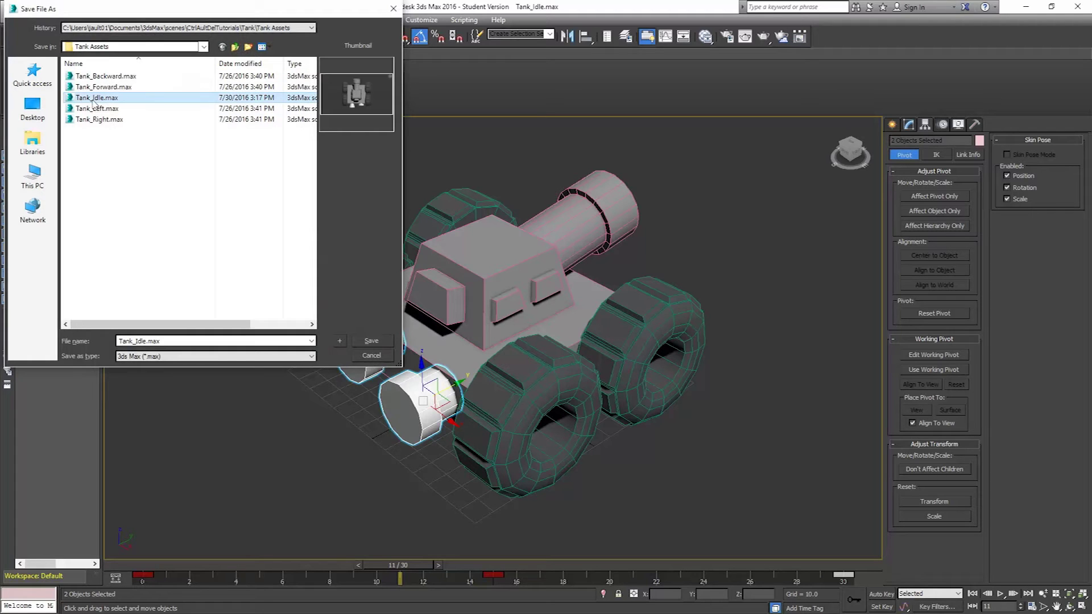
click(372, 340)
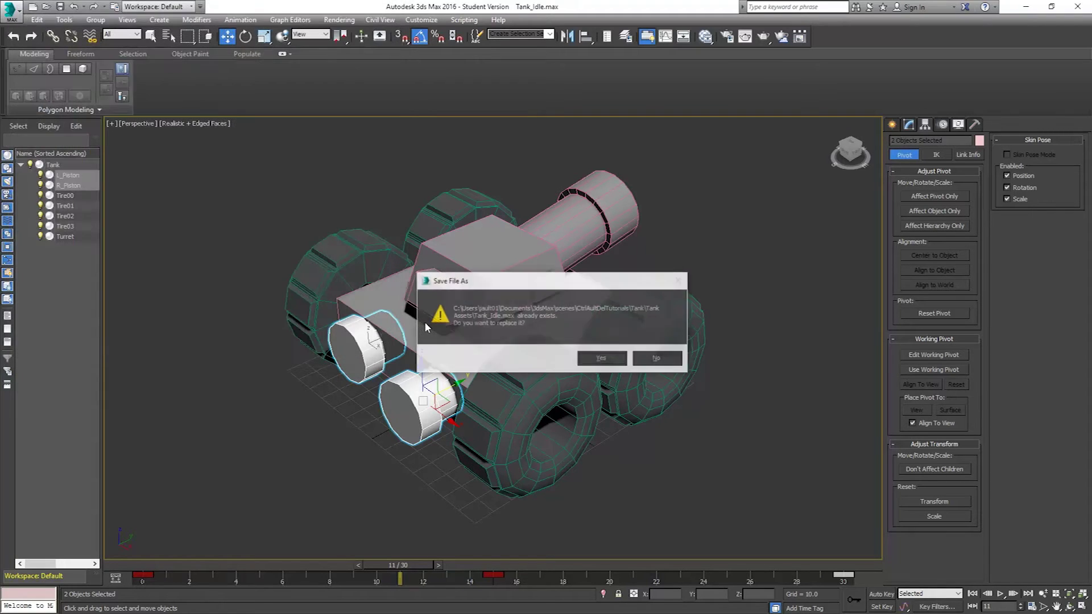
click(612, 358)
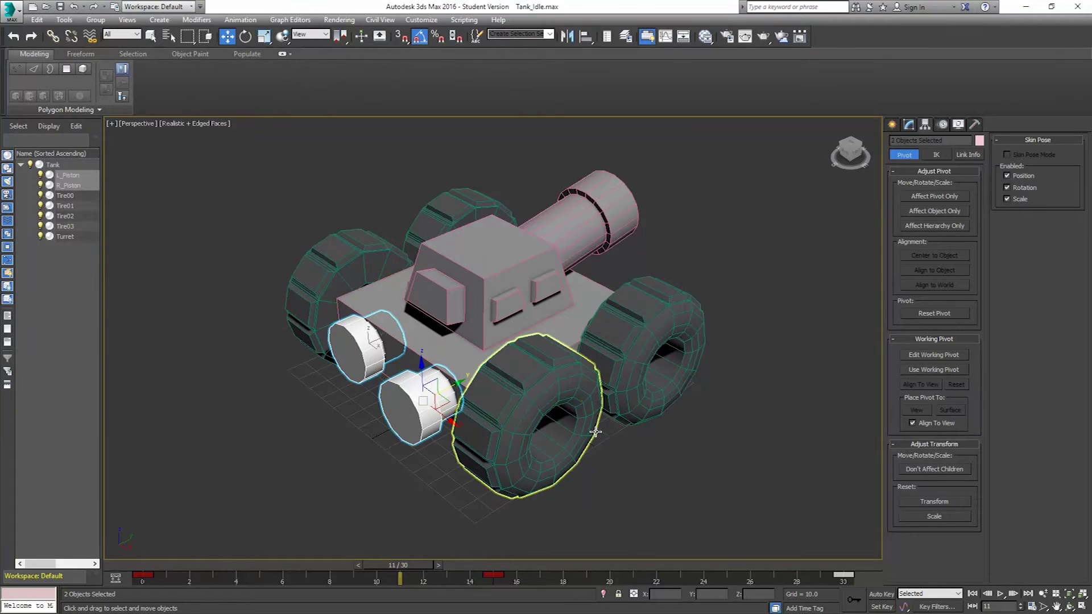
Rewind to frame 0 and select all four tires.
drag(401, 564, 142, 565)
click(548, 387)
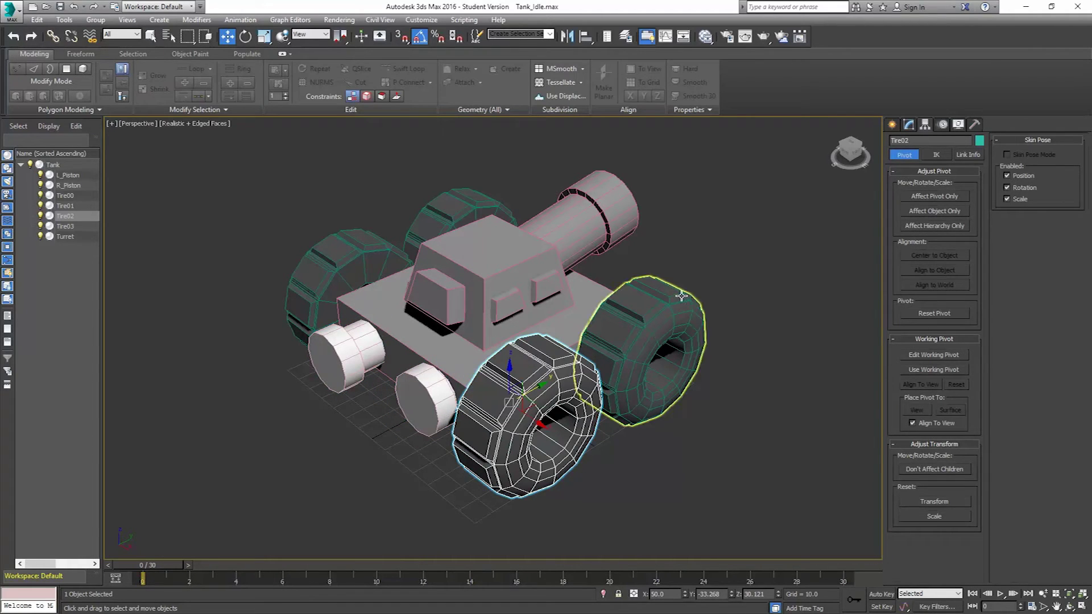
ctrl+click(662, 314)
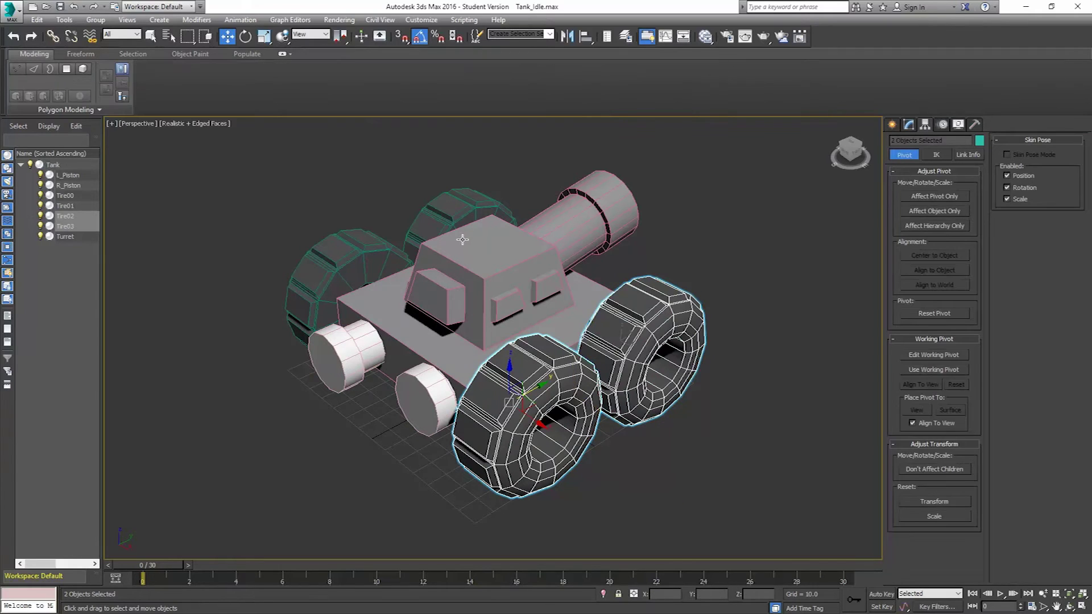
ctrl+click(443, 206)
ctrl+click(347, 275)
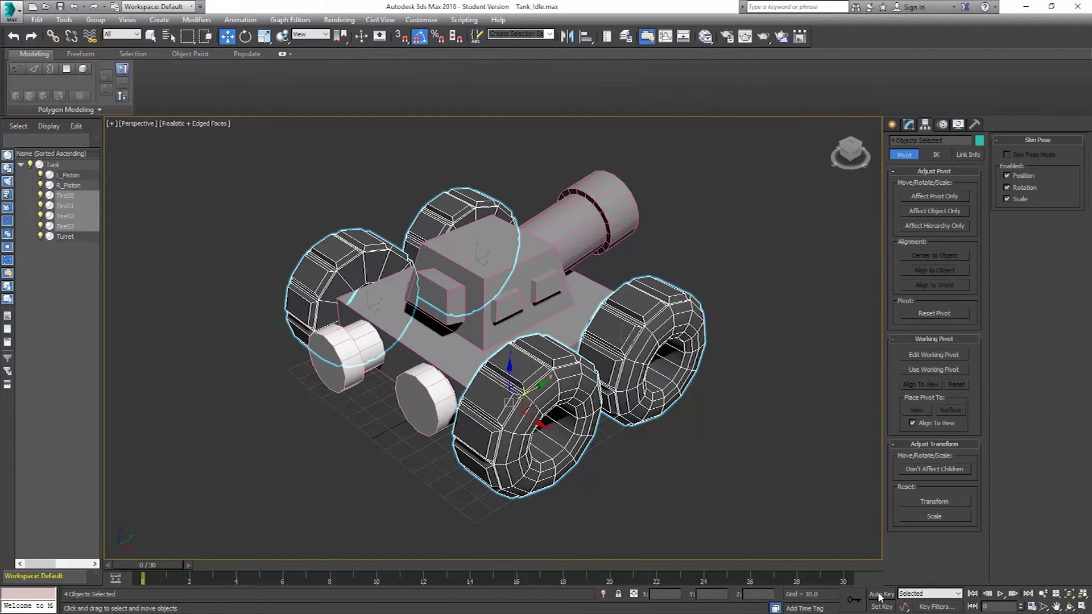
With Auto Key on at frame 30, rotate the tires -360° about their axles and play it back.
click(880, 595)
drag(164, 563, 891, 567)
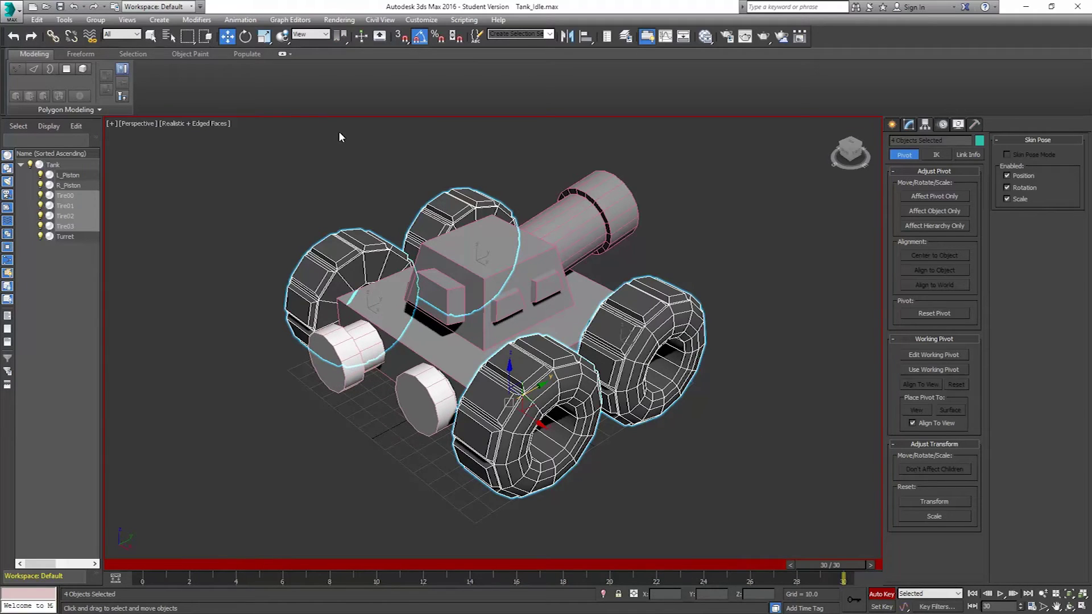
click(245, 37)
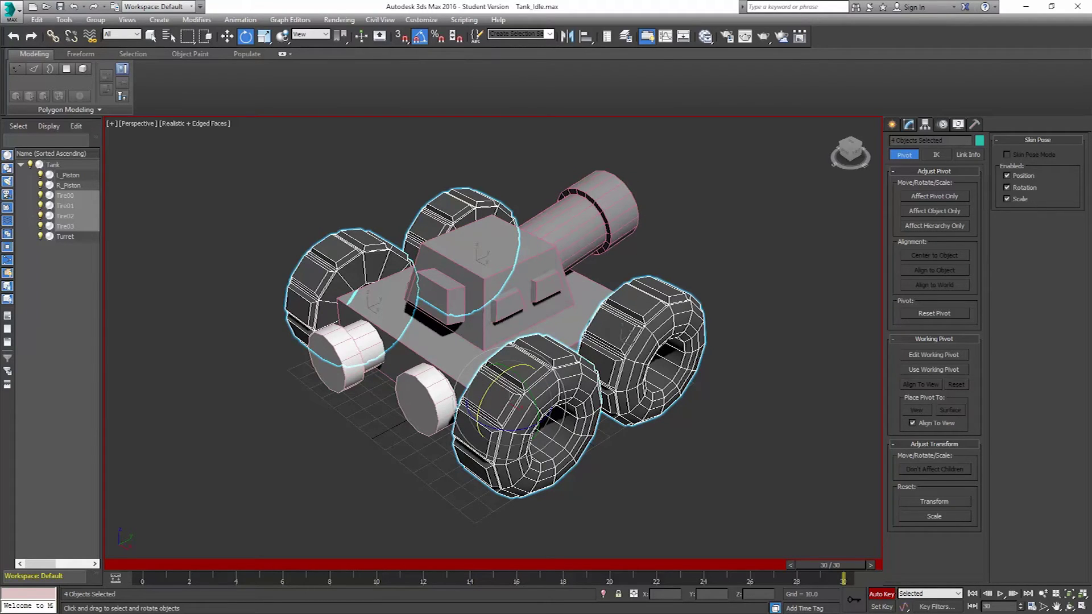
drag(489, 387, 489, 497)
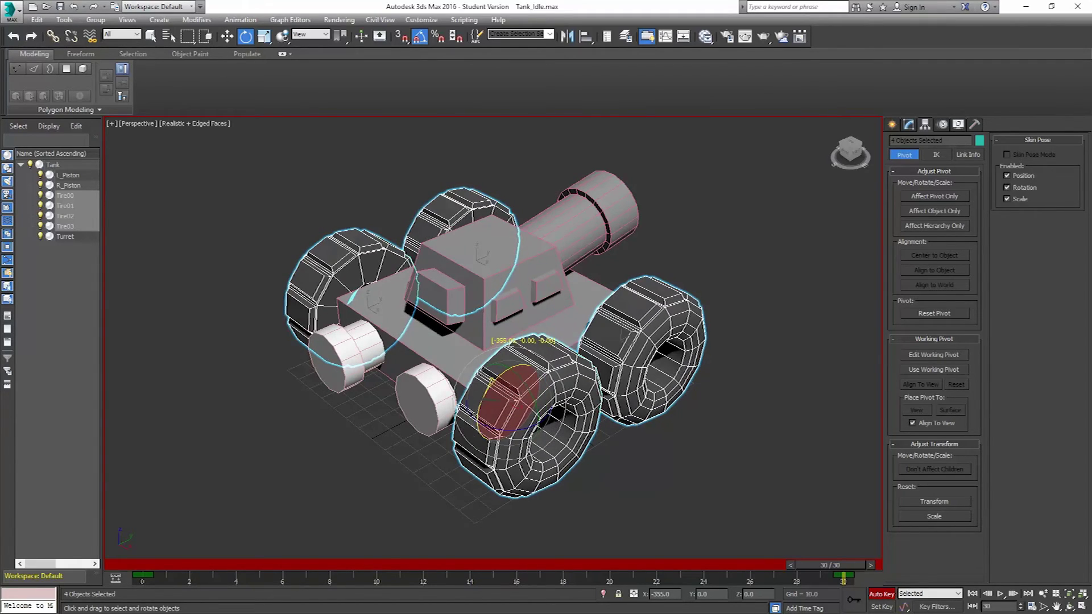
drag(501, 376, 493, 382)
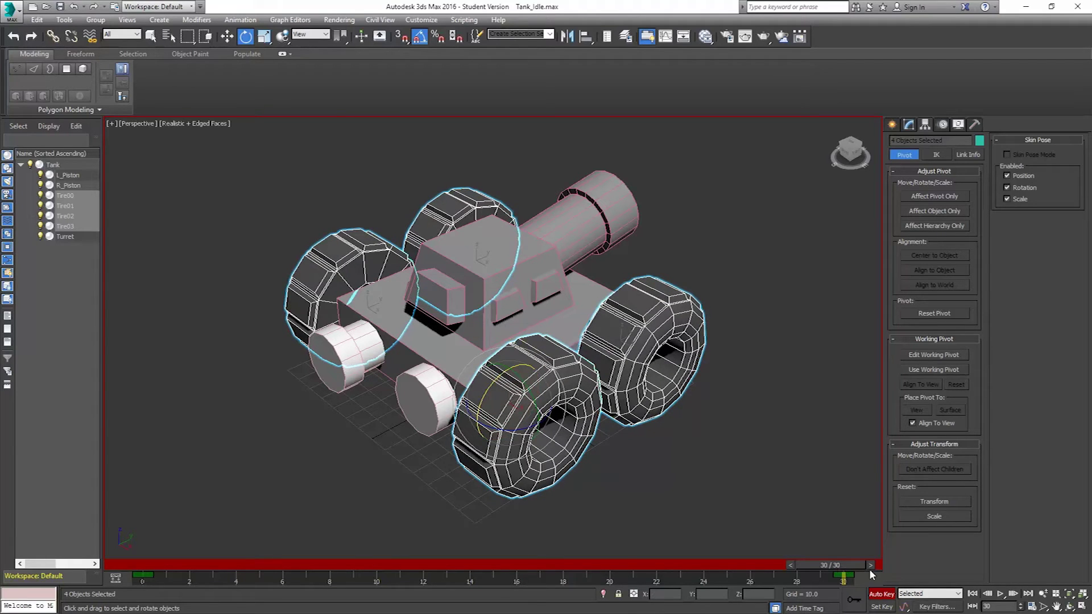
click(1000, 594)
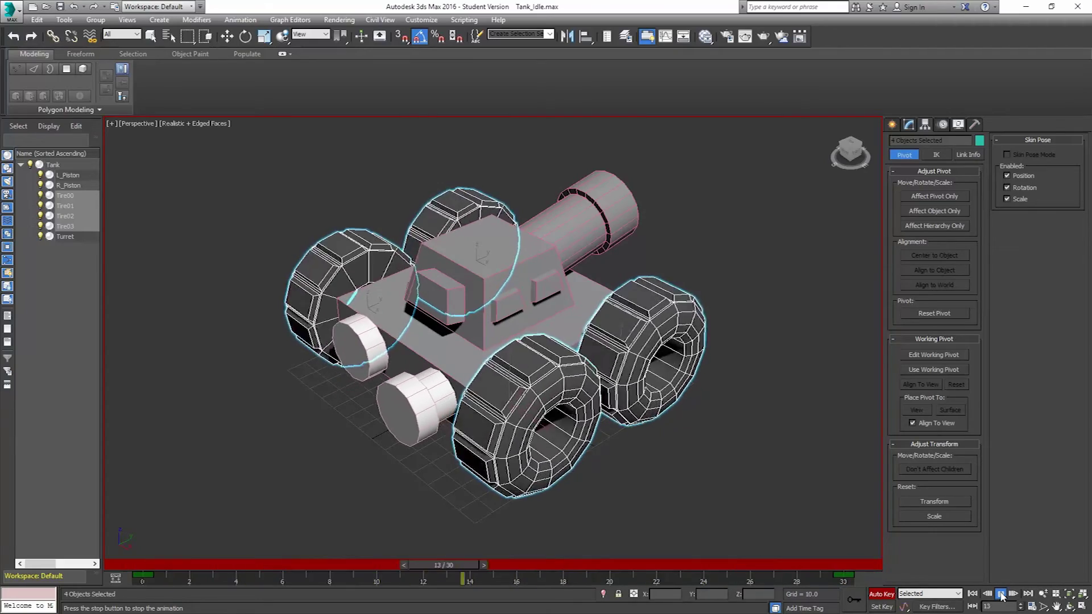
Stop playback and set all tire rotation keys to linear tangents in the Curve Editor.
click(1001, 594)
key(e)
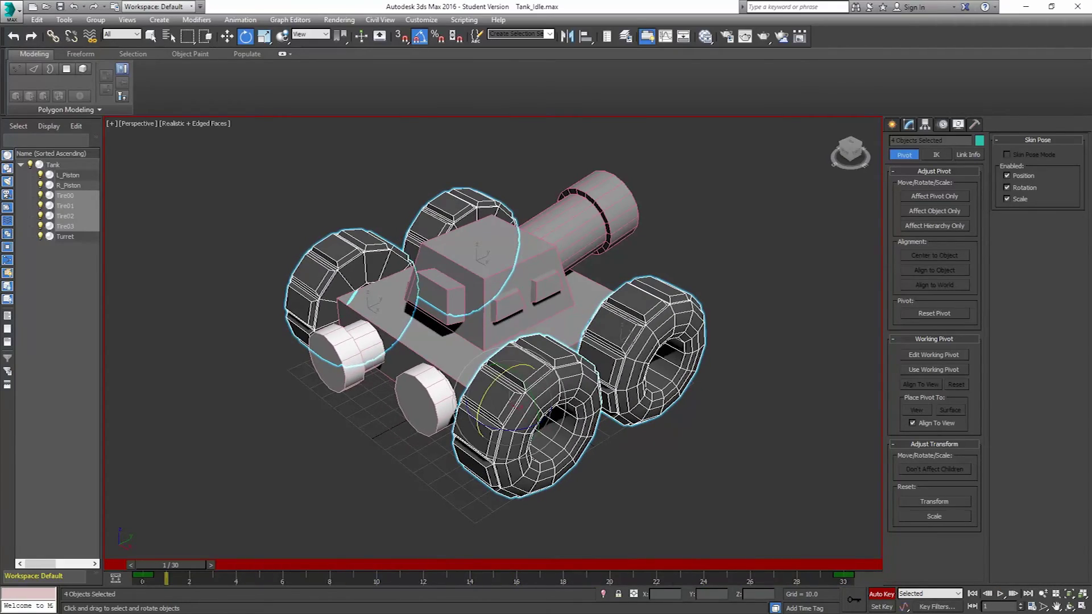
click(665, 37)
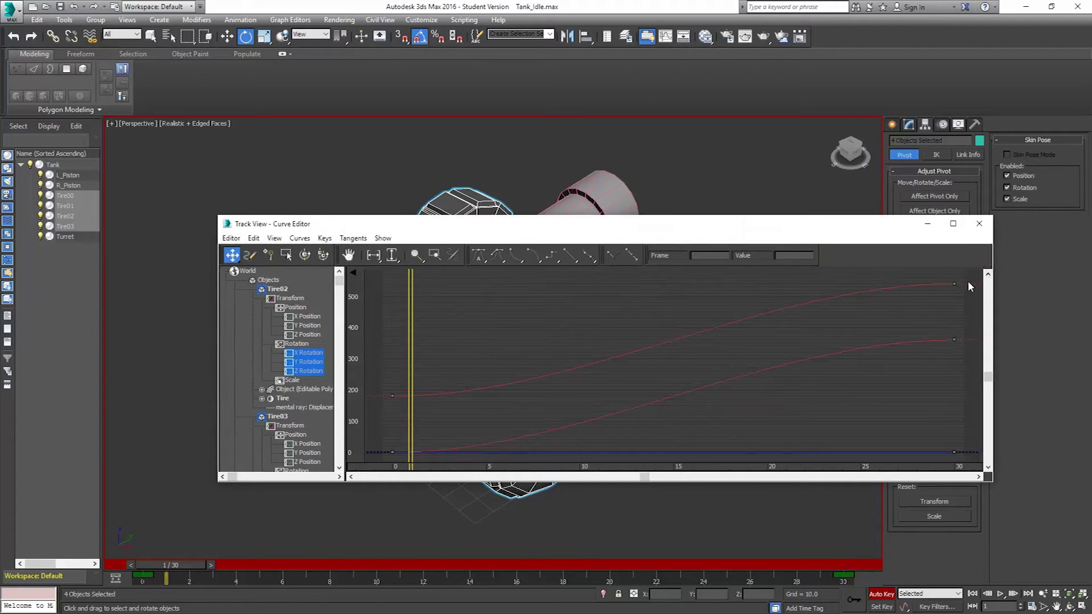
drag(969, 283, 364, 506)
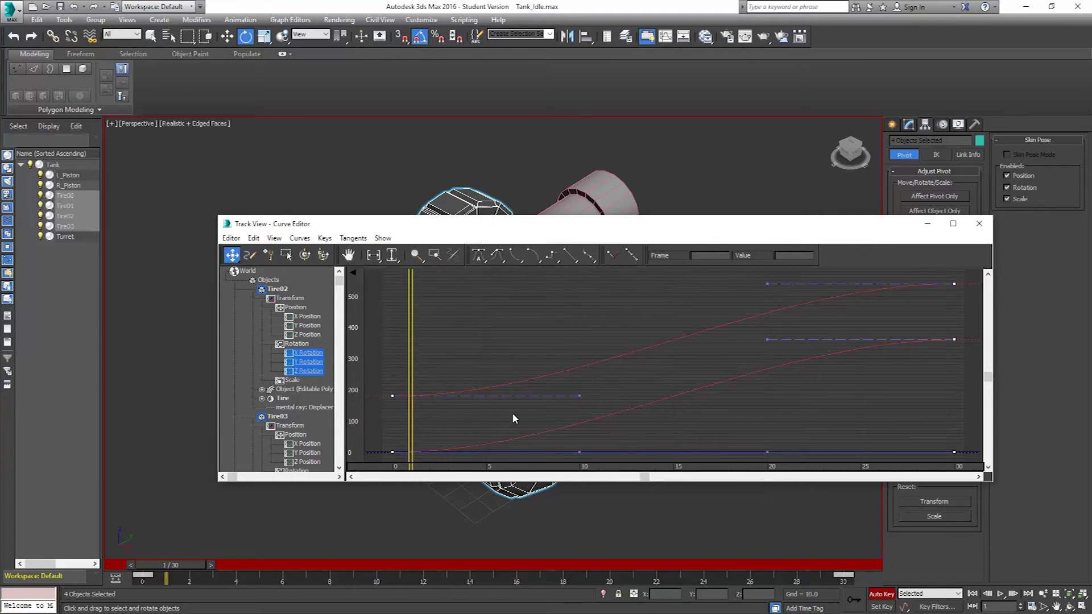
click(570, 257)
click(979, 223)
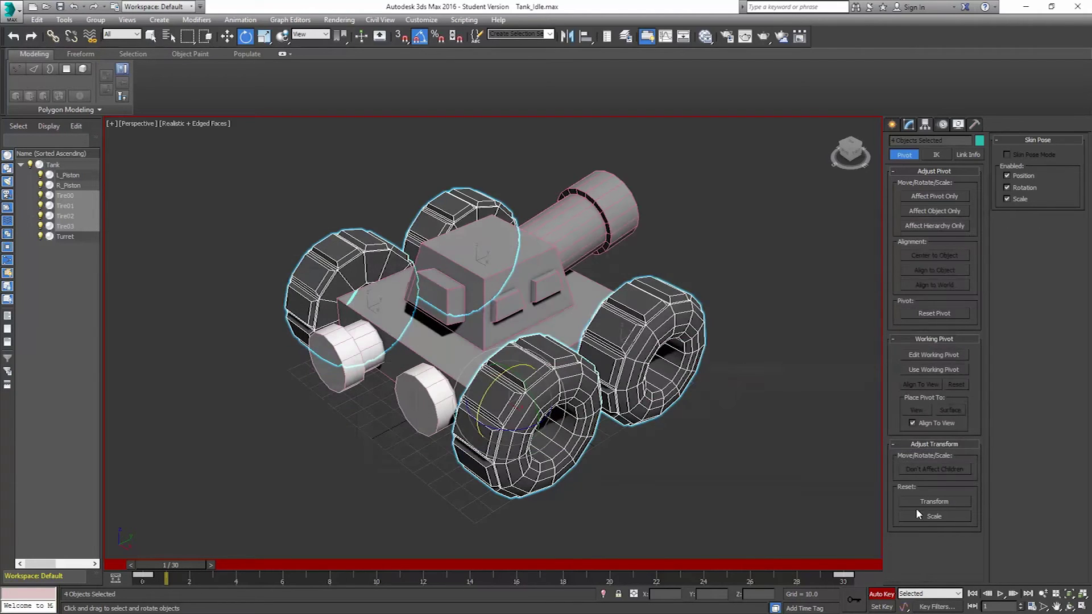
Play back the constant wheel spin, stop it, and turn off Auto Key.
click(1001, 594)
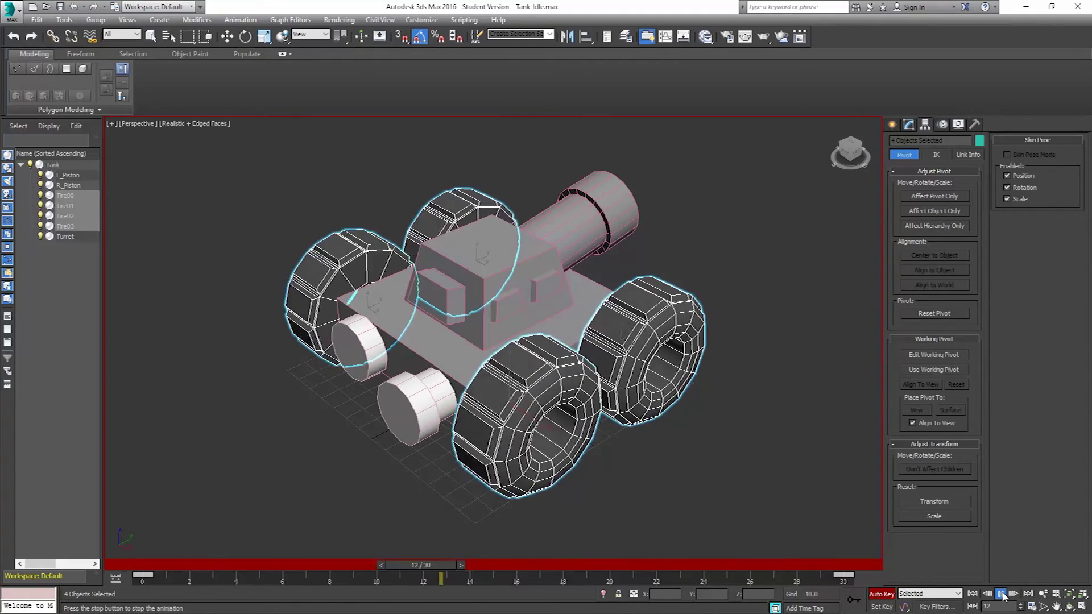
key(e)
click(1000, 595)
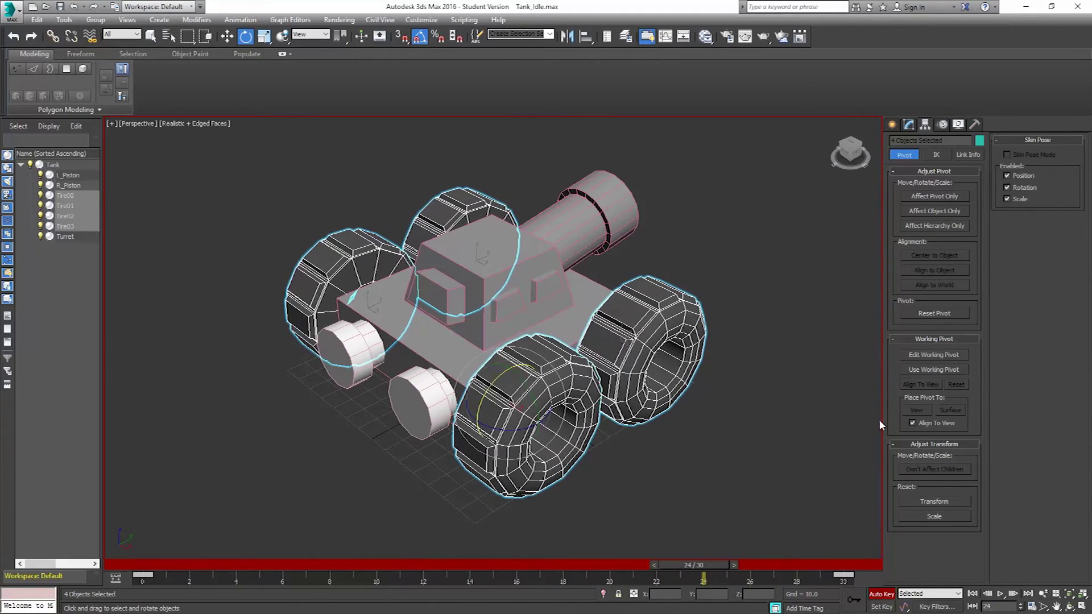
click(887, 594)
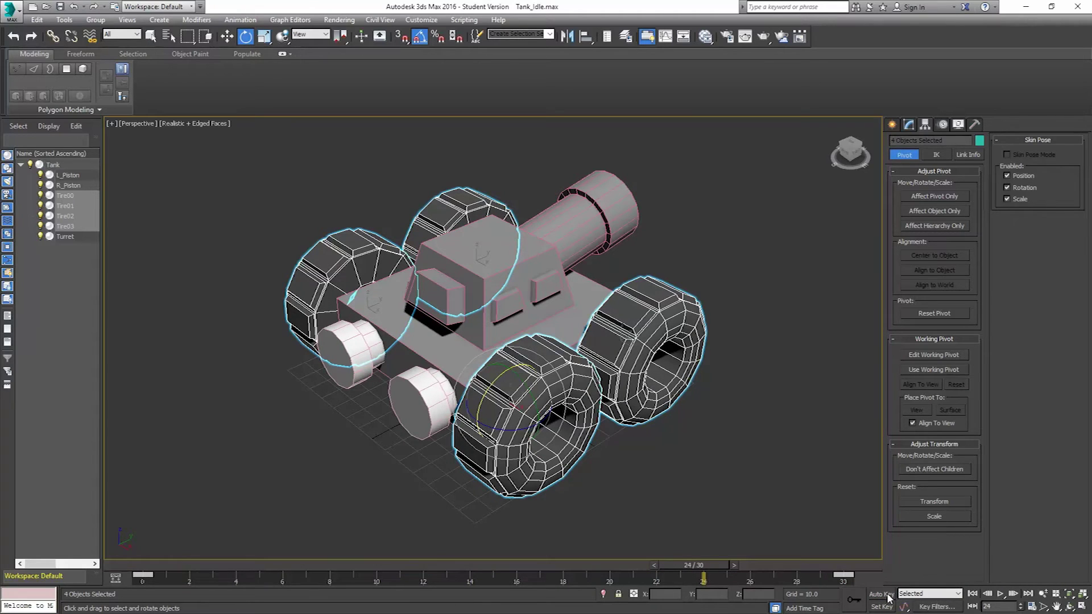
Save the scene as Tank_Forward.max, replacing the existing file.
click(11, 11)
click(41, 144)
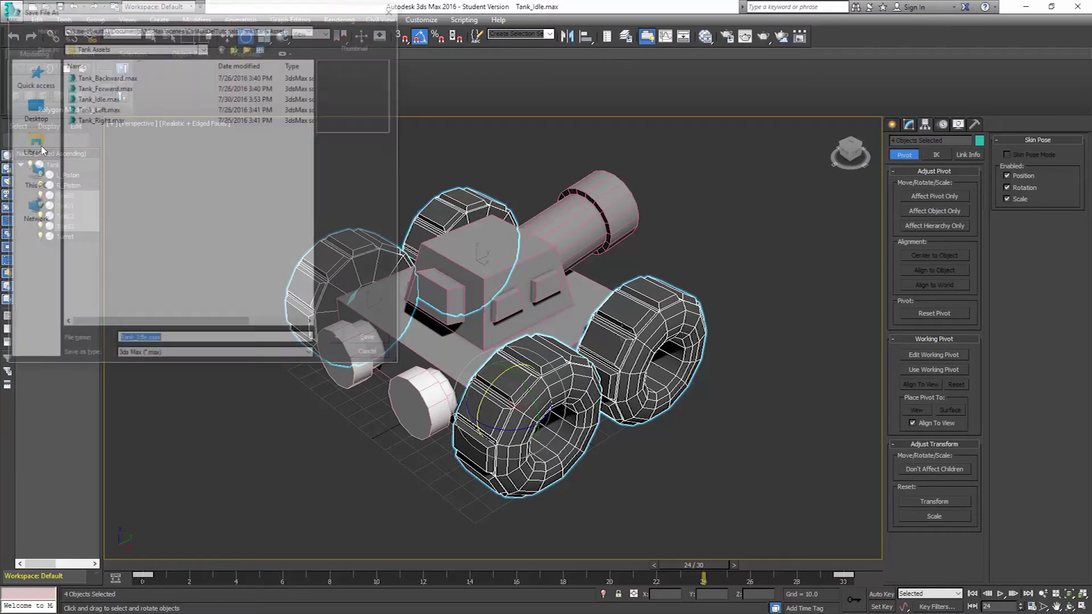
click(108, 87)
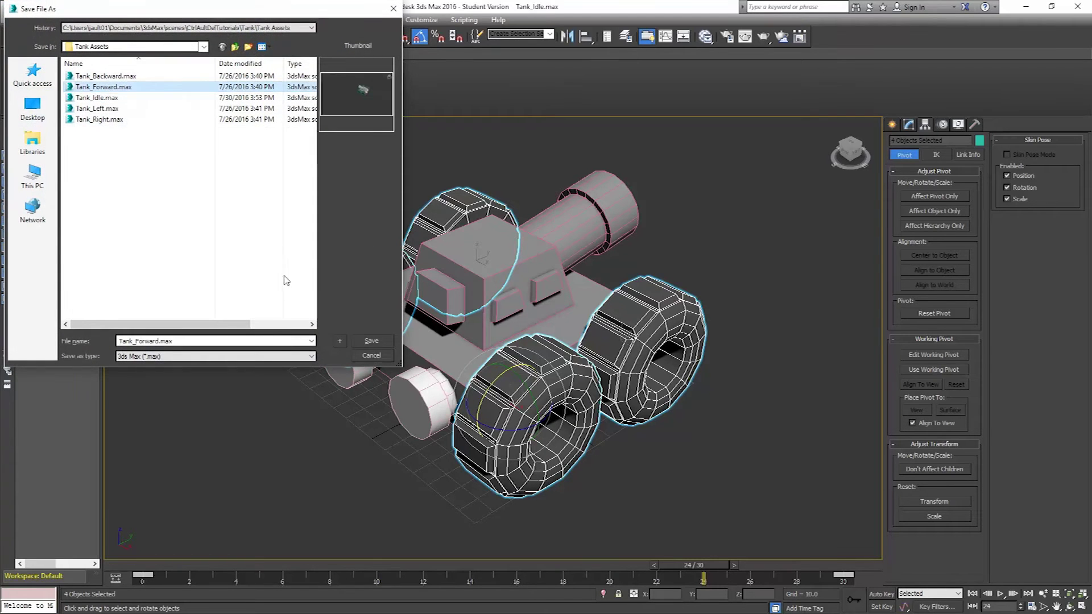
click(368, 340)
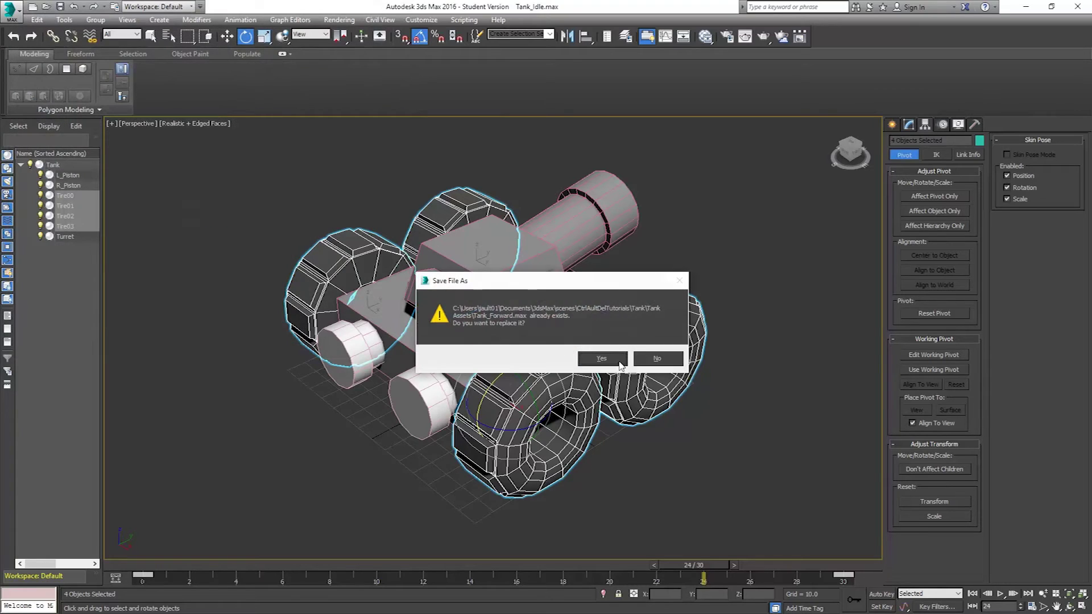
click(615, 360)
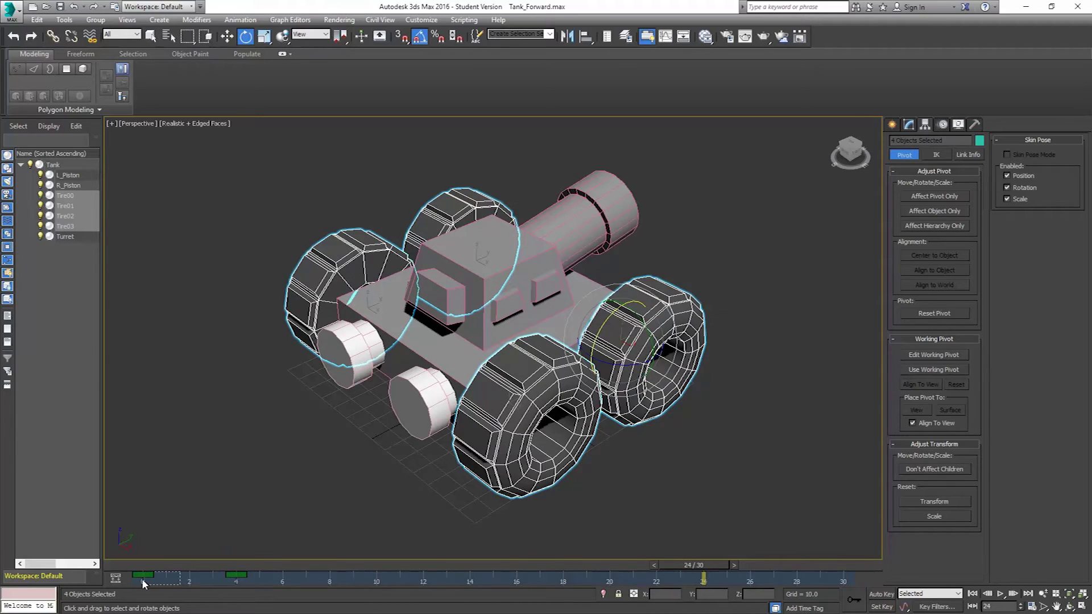
Swap the tire rotation keys between frames 0 and 30, then scrub to preview the reversed spin.
drag(141, 577, 832, 576)
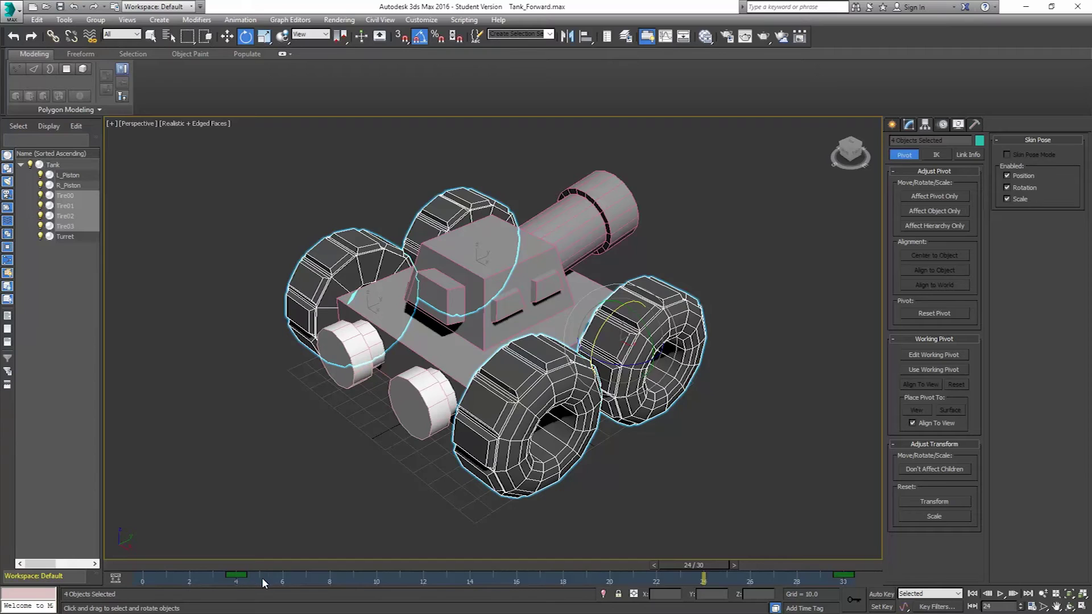
drag(236, 577, 142, 577)
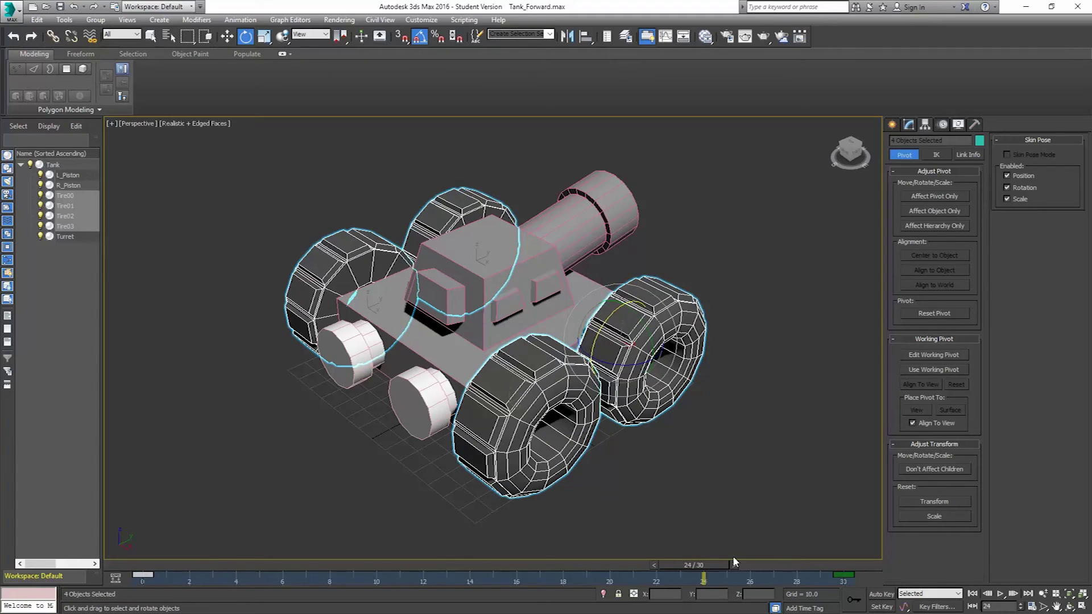
drag(683, 564, 830, 565)
key(e)
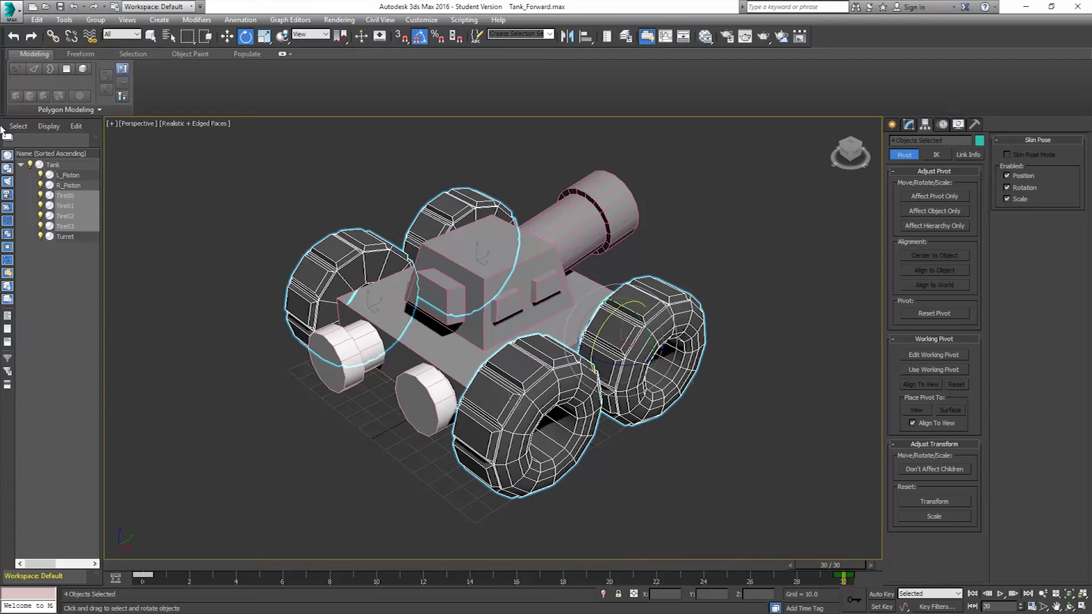
Save the reversed-spin scene over the existing Tank_Backward.max.
click(8, 8)
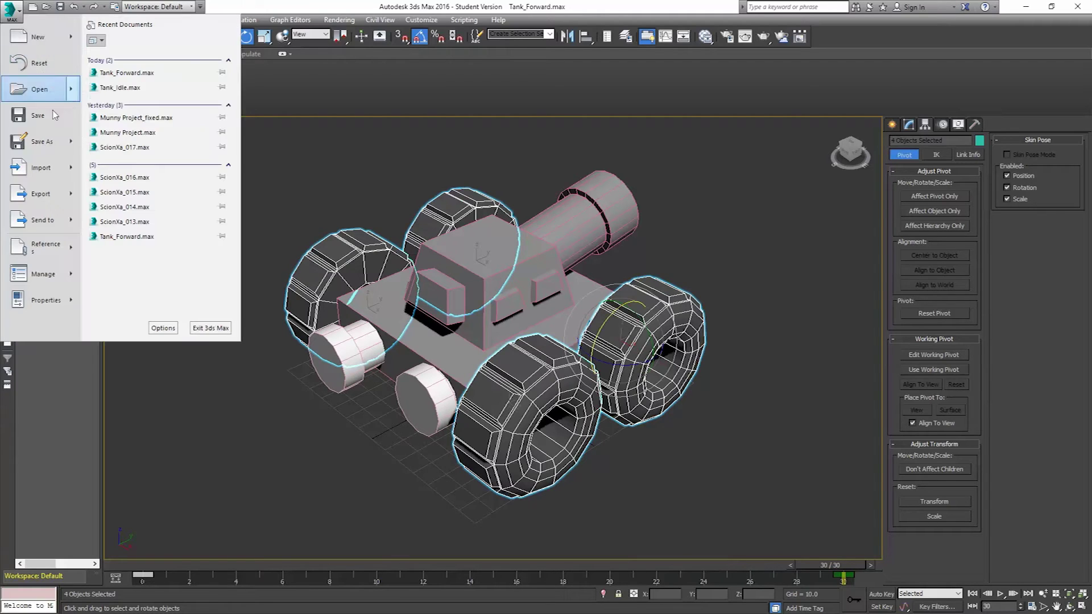
click(42, 141)
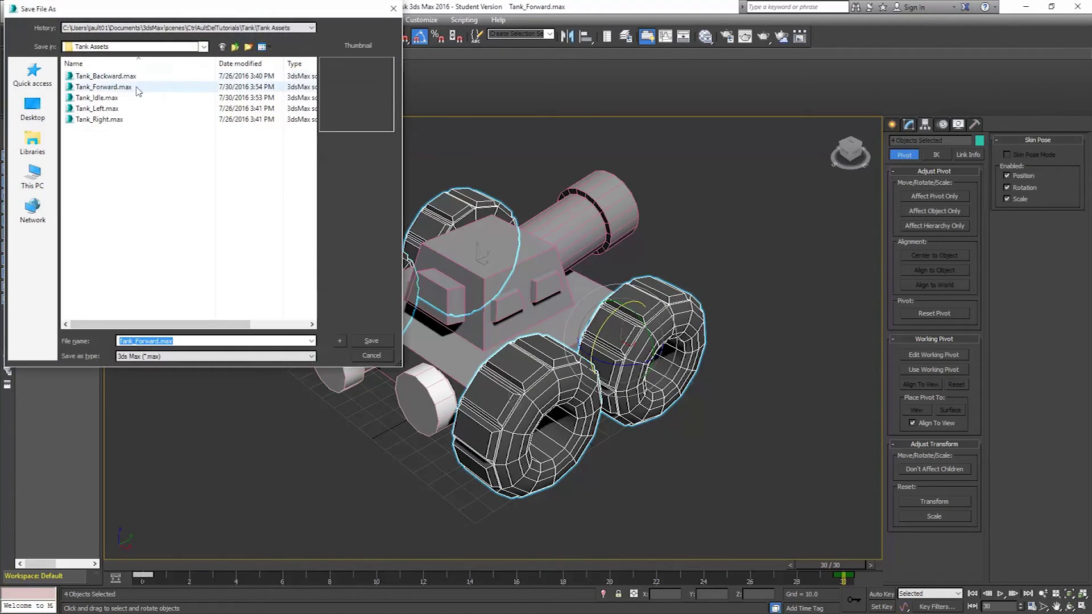
click(106, 76)
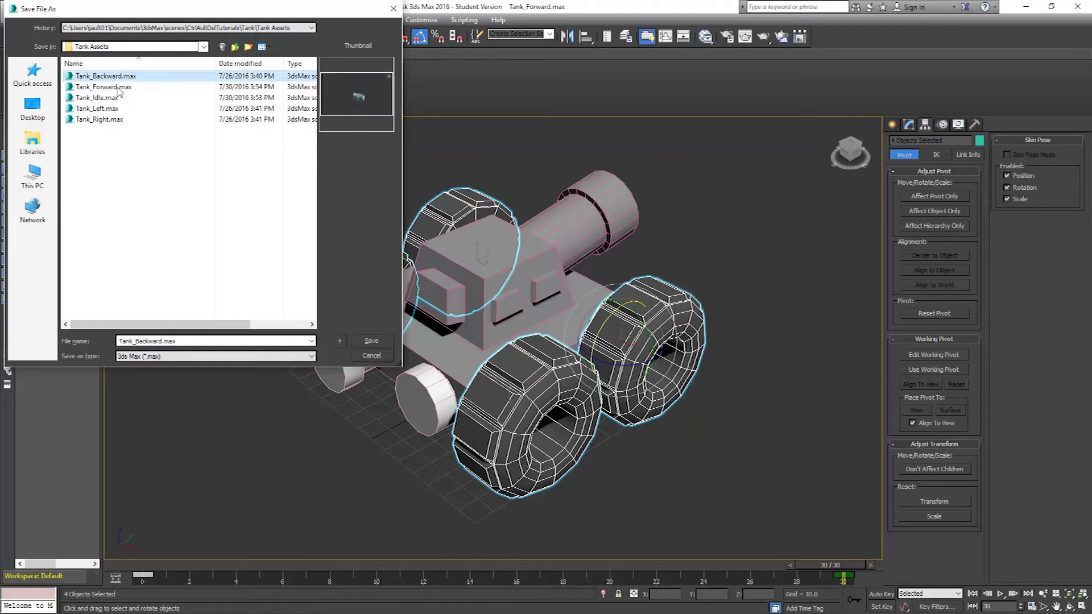
click(373, 341)
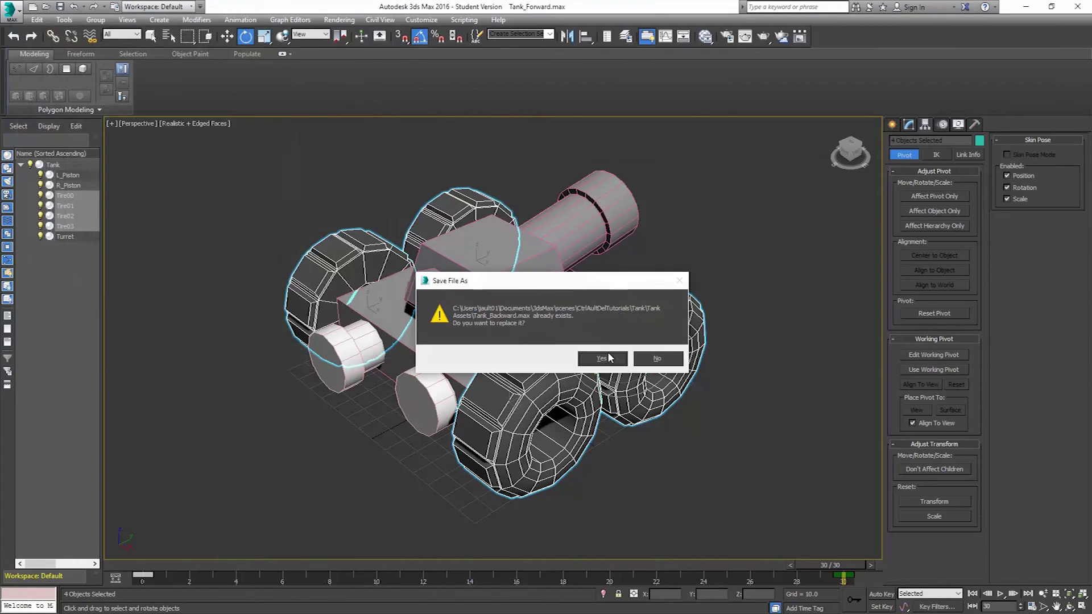
click(602, 359)
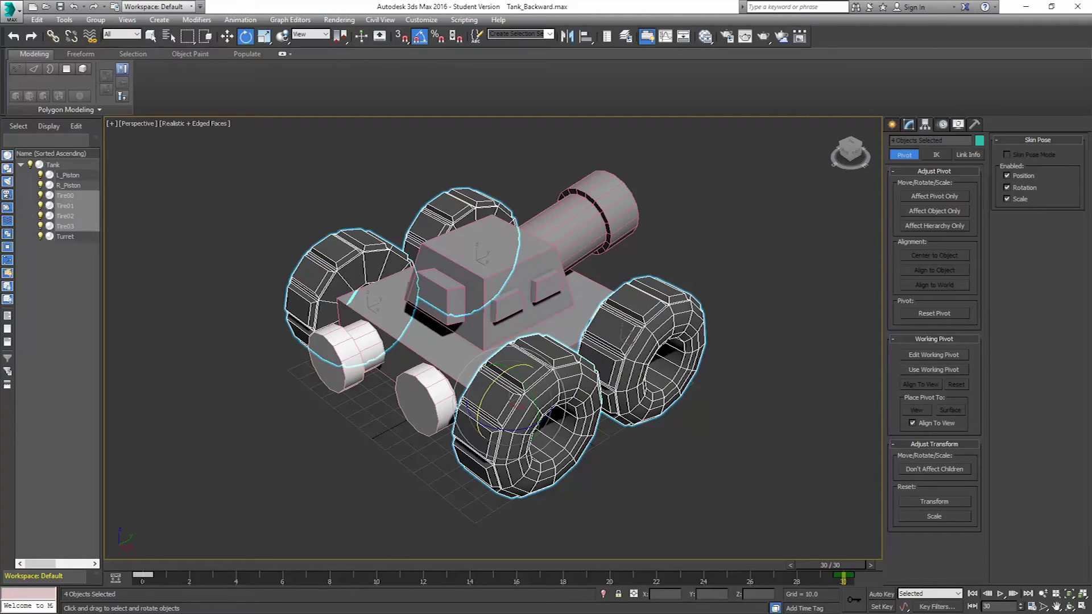
Select only the two left tires, Tire00 and Tire01, and drag their rotation keys to new frames.
alt+drag(512, 432, 671, 341)
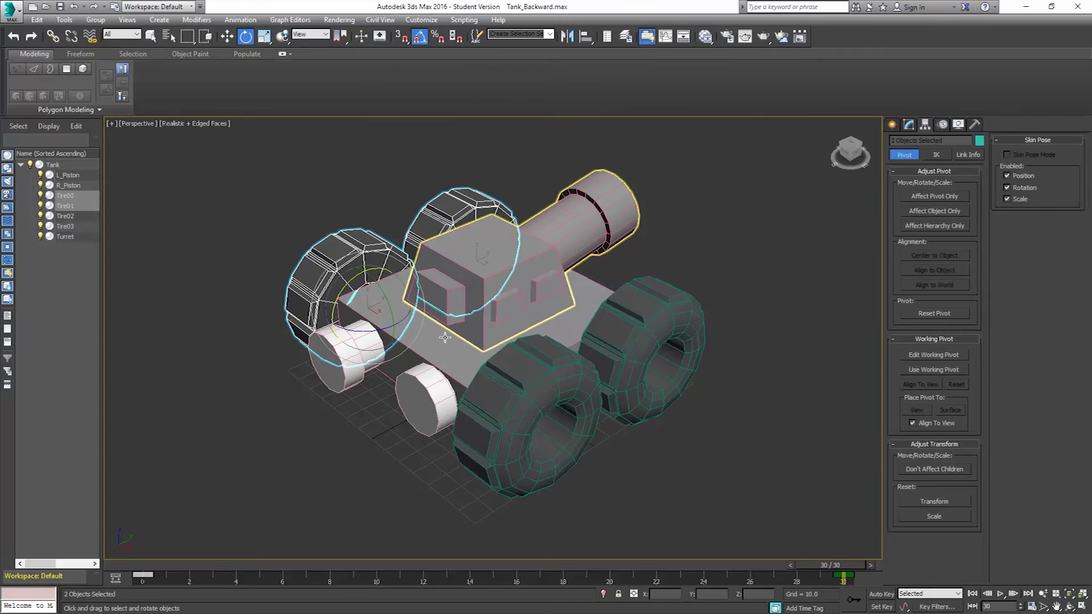
drag(149, 574, 654, 570)
drag(790, 575, 143, 575)
drag(622, 574, 140, 566)
key(e)
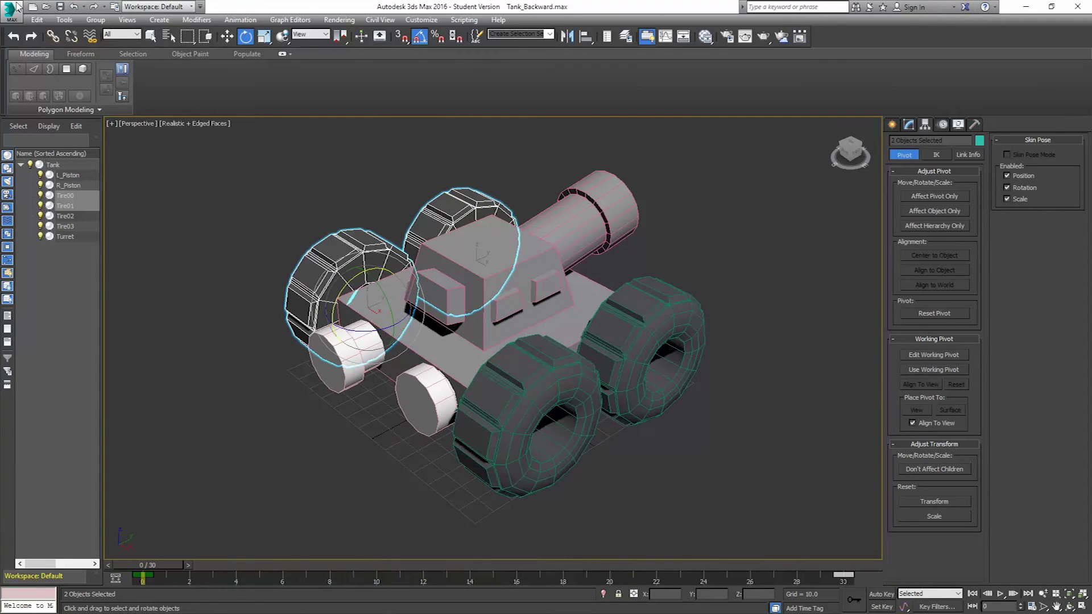
Save the scene over the existing Tank_Right.max.
click(8, 8)
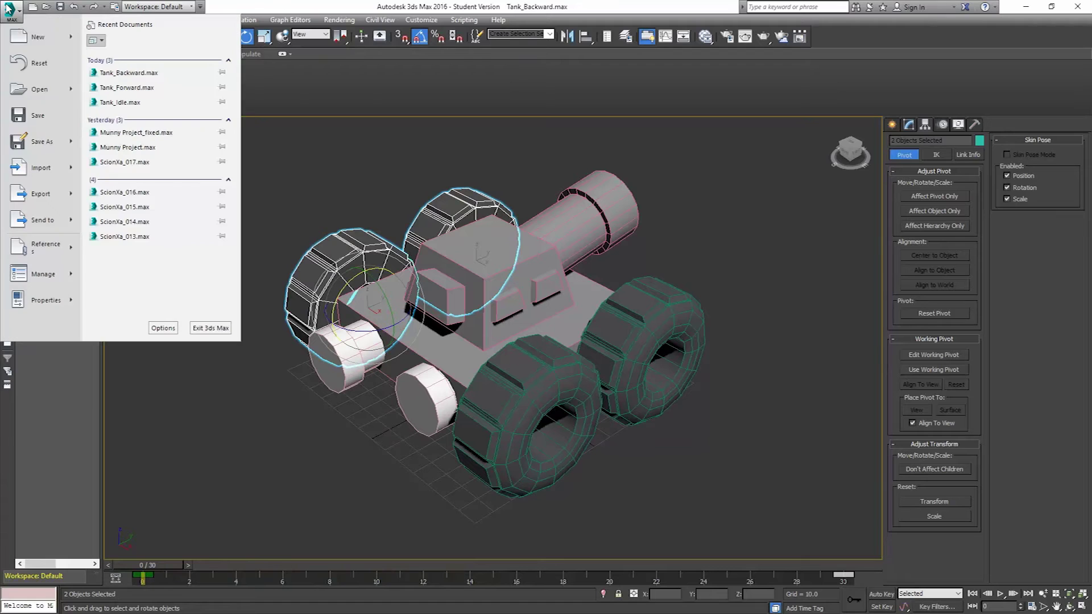
click(43, 141)
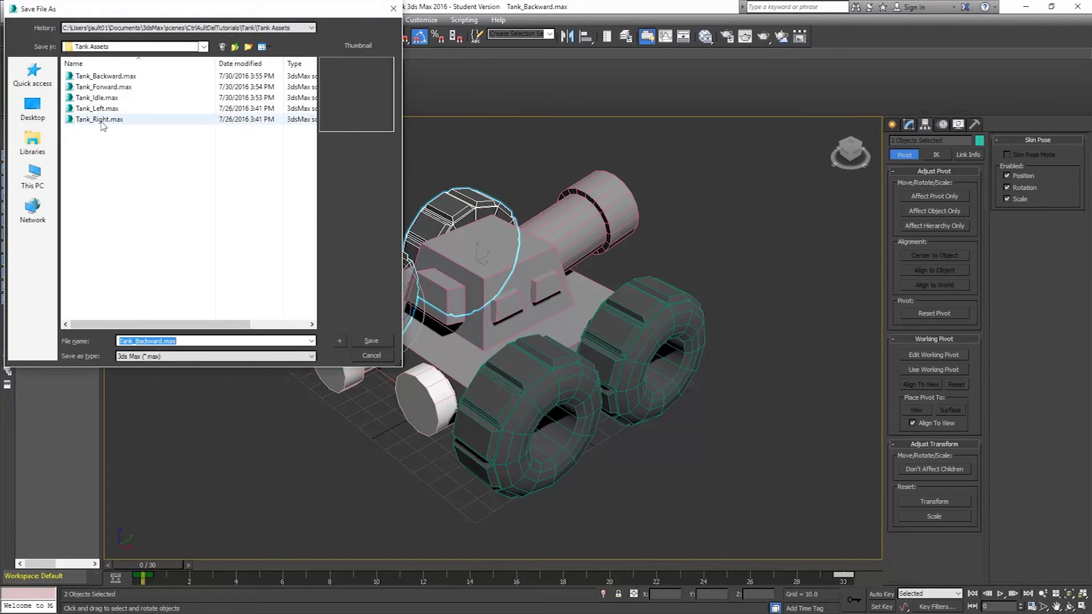
click(100, 122)
click(374, 341)
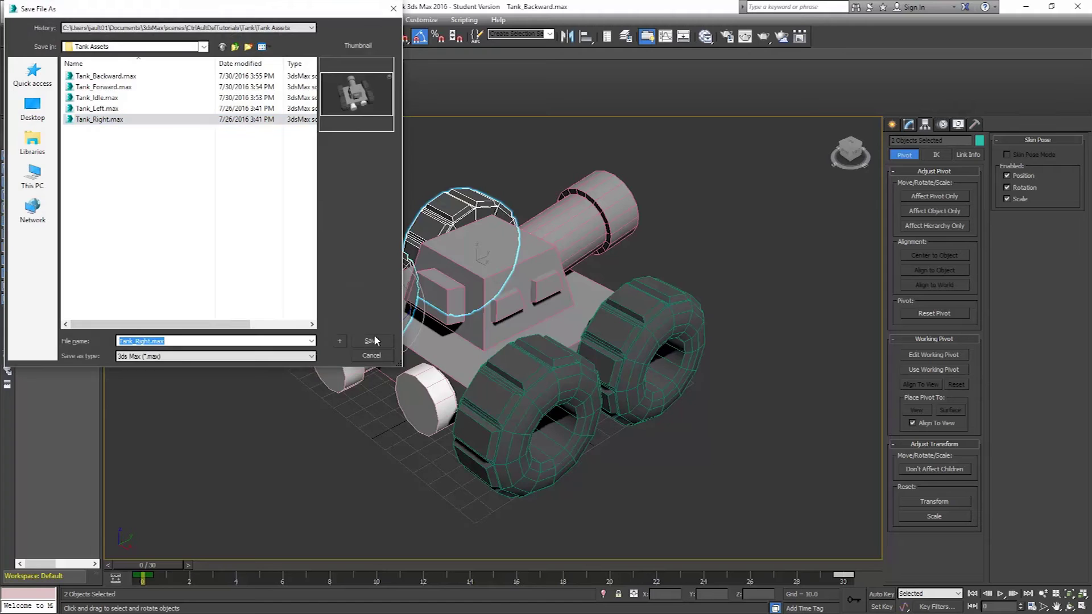
click(601, 356)
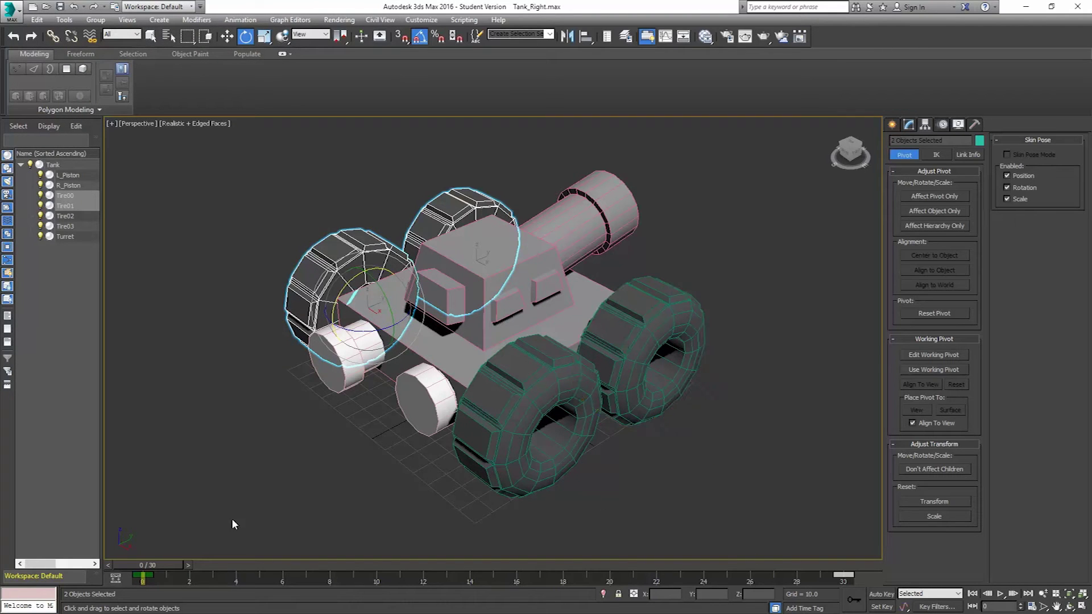
Add Tire02 and Tire03 to the selection, retime their keys to frames 12, 0 and 28, and preview.
ctrl+click(525, 393)
ctrl+click(661, 315)
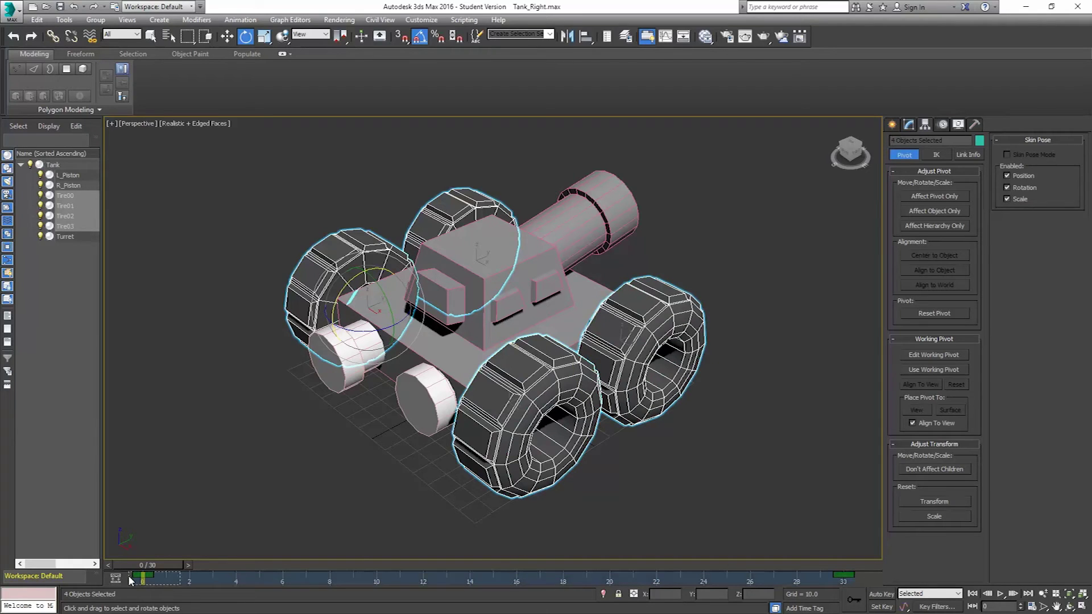
drag(142, 575, 586, 580)
drag(843, 580, 144, 577)
drag(586, 575, 843, 574)
drag(169, 564, 849, 553)
key(e)
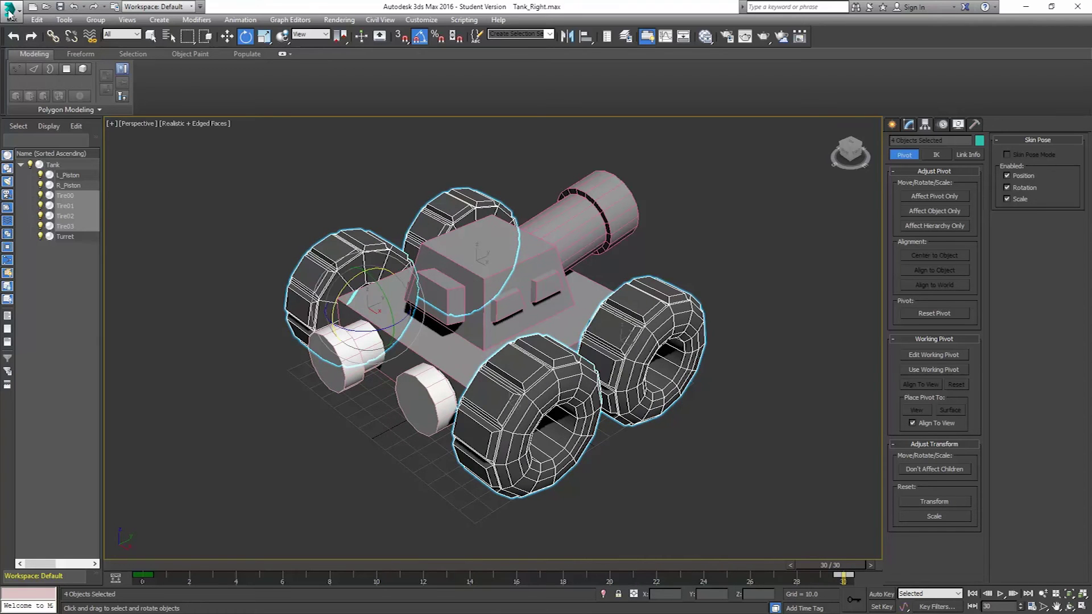
Save the scene over the existing Tank_Left.max.
click(10, 10)
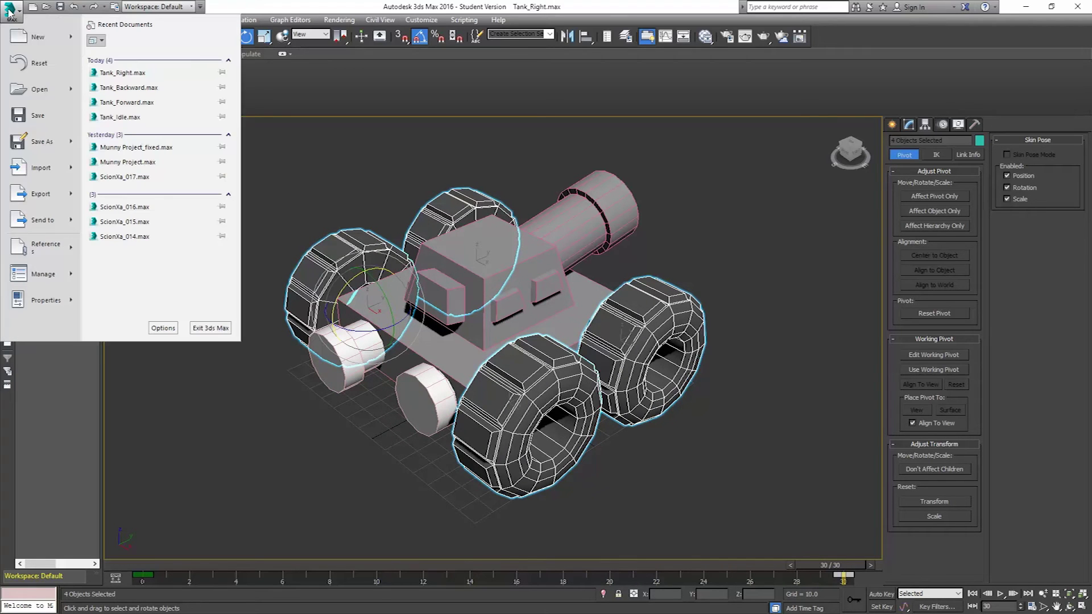
click(35, 146)
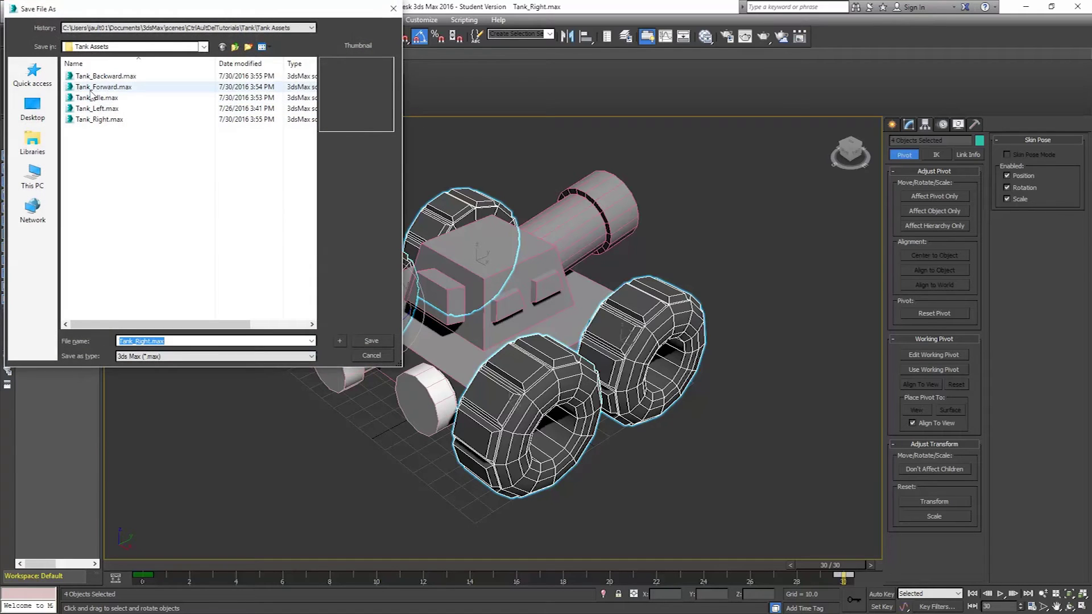
click(96, 108)
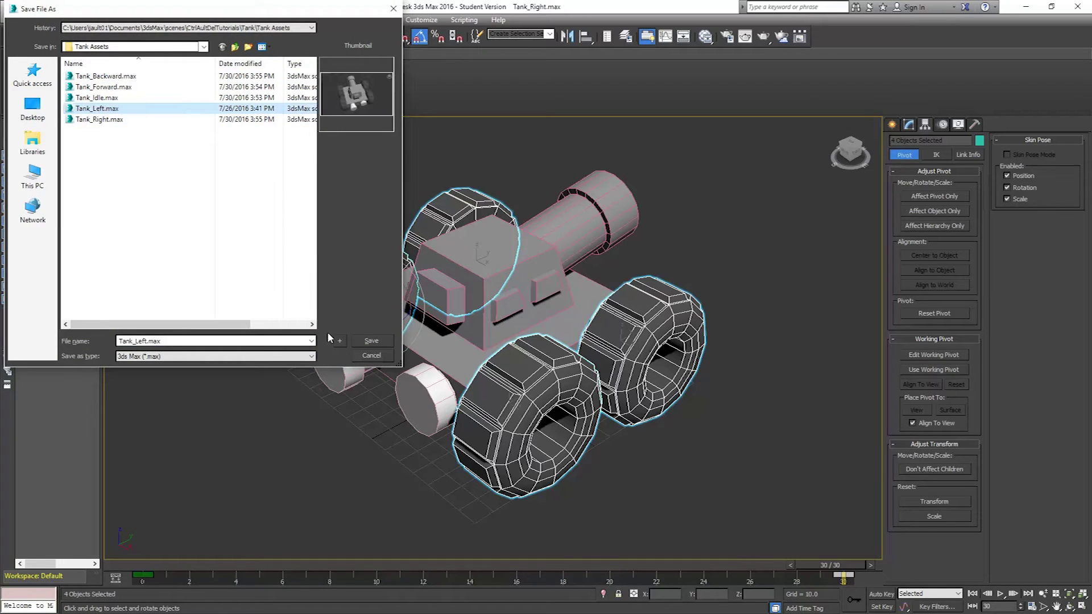
click(372, 342)
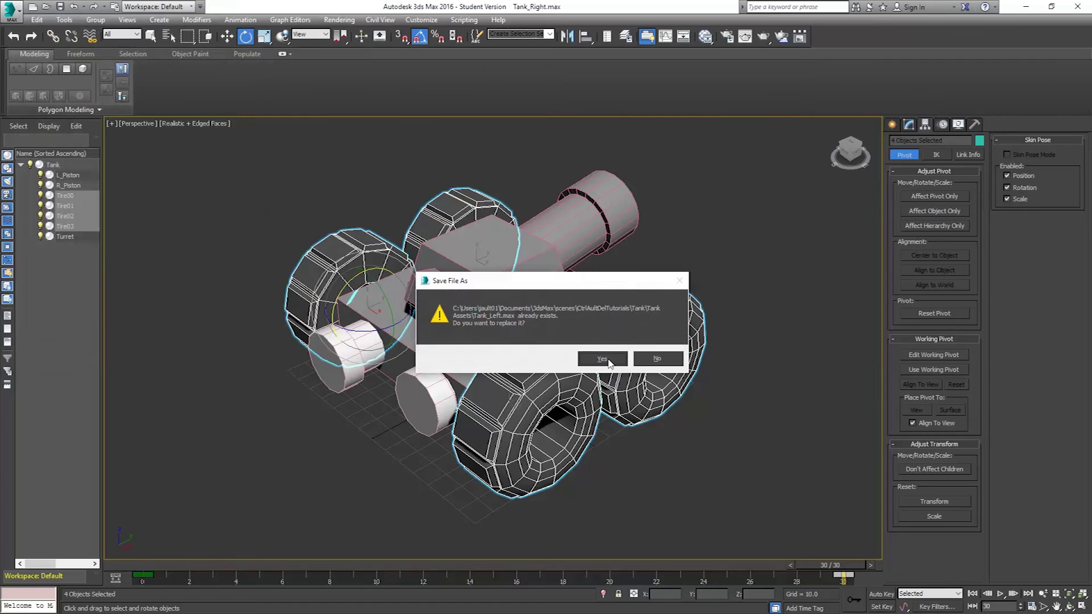
click(601, 356)
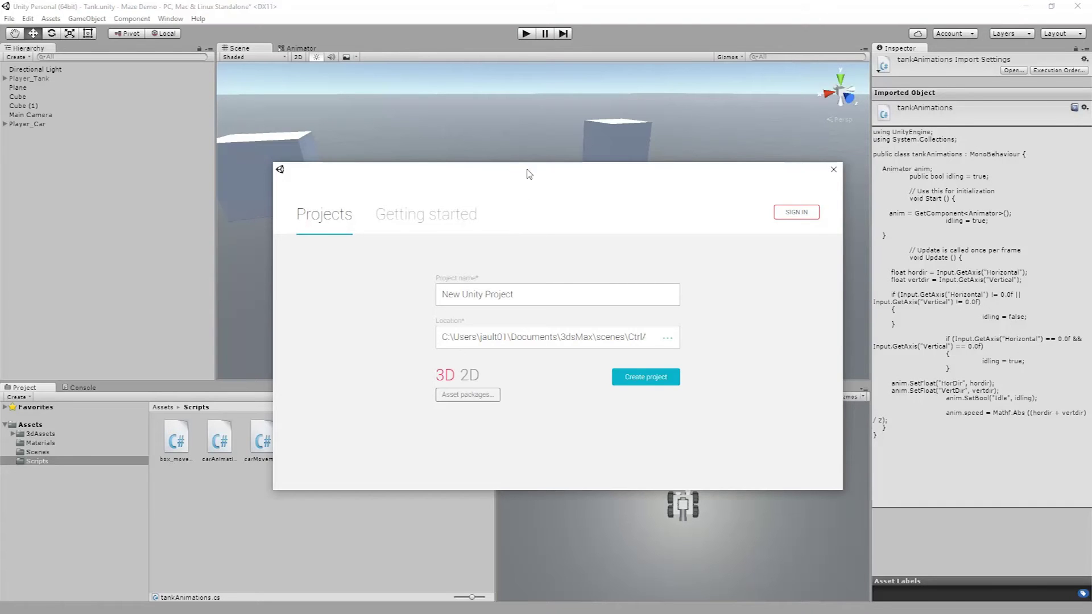
Close the Unity Projects window, enter play mode and start driving the tank forward.
click(834, 170)
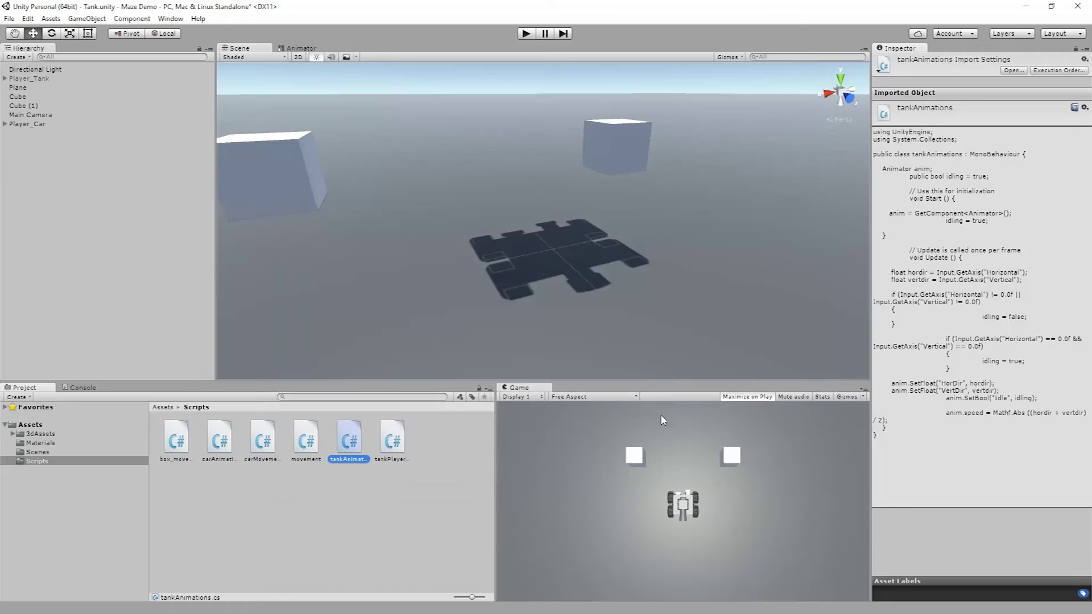
click(528, 33)
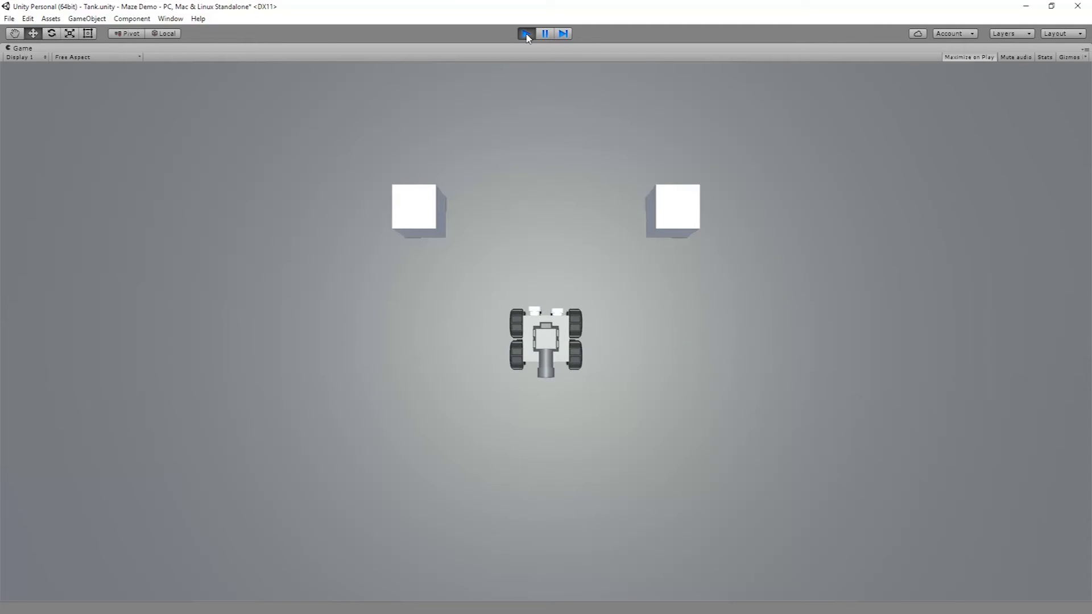
key(w)
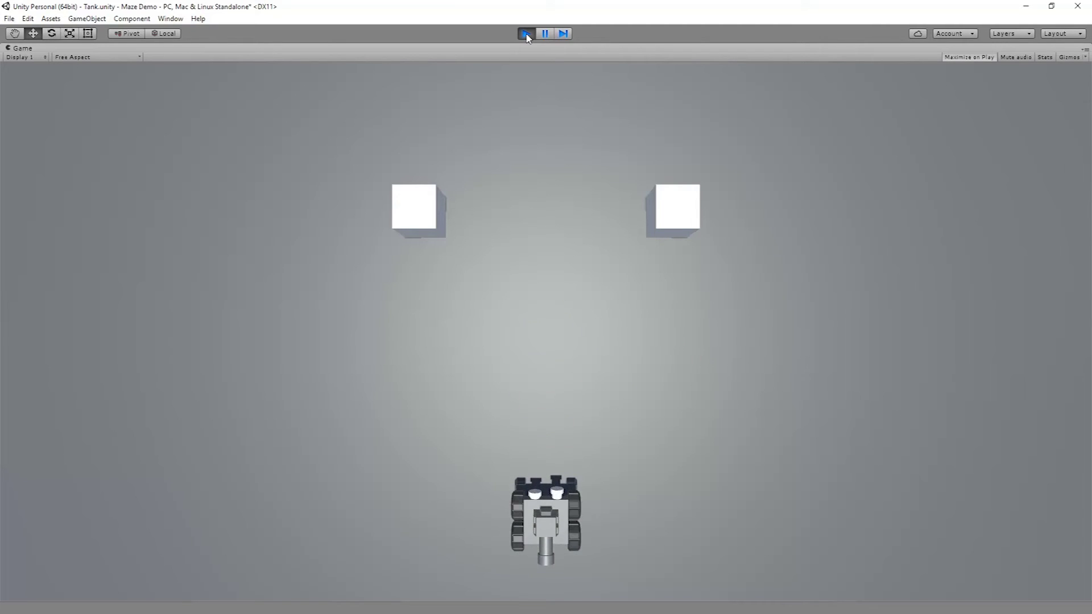
Drive the tank backward and forward with S and W, then stop play mode.
key(s)
key(s)
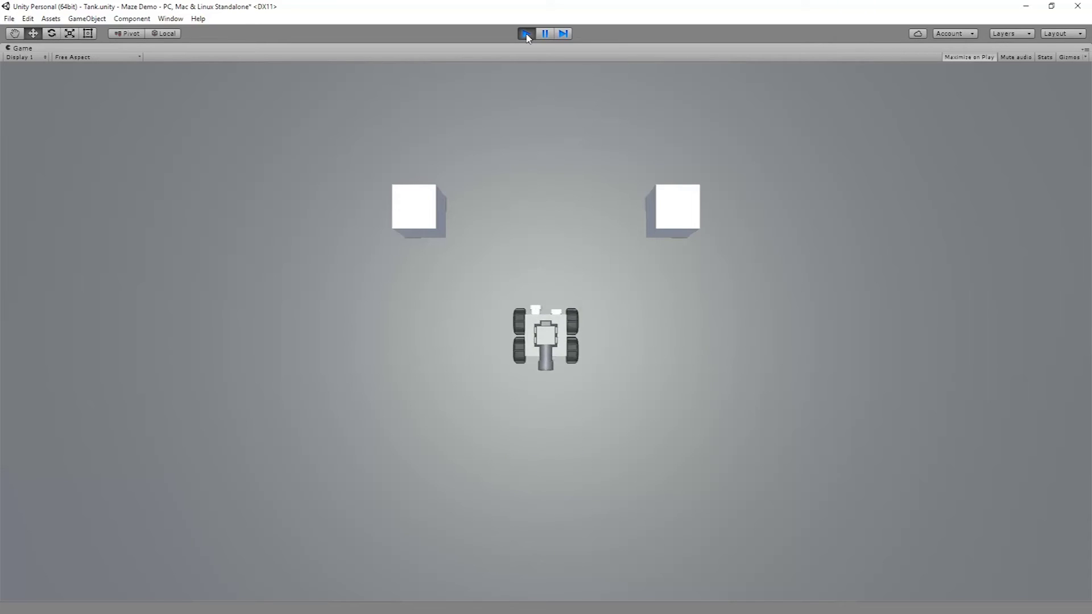
key(w)
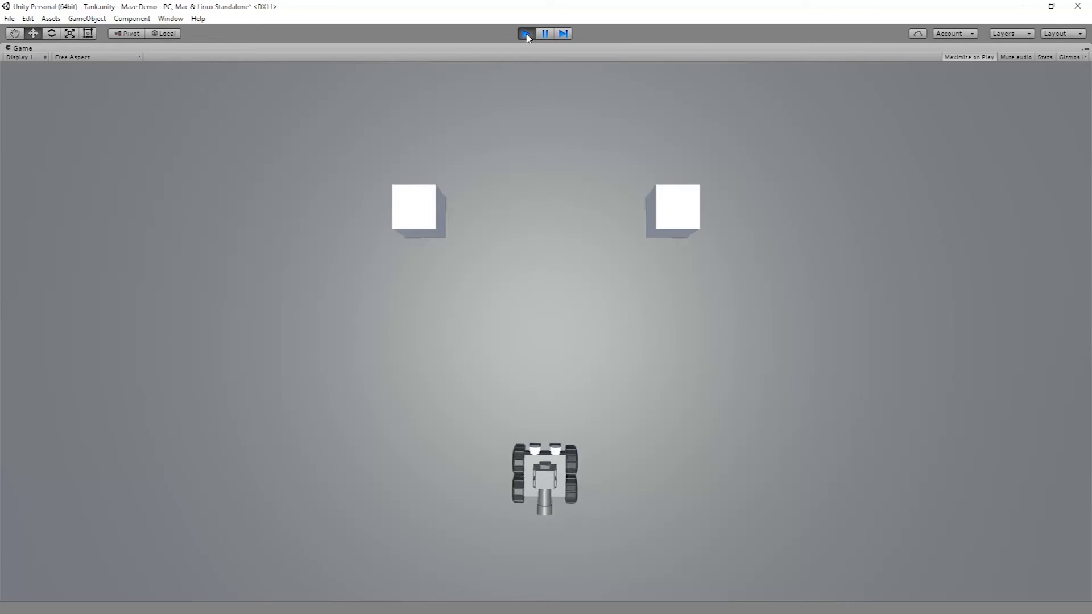
key(s)
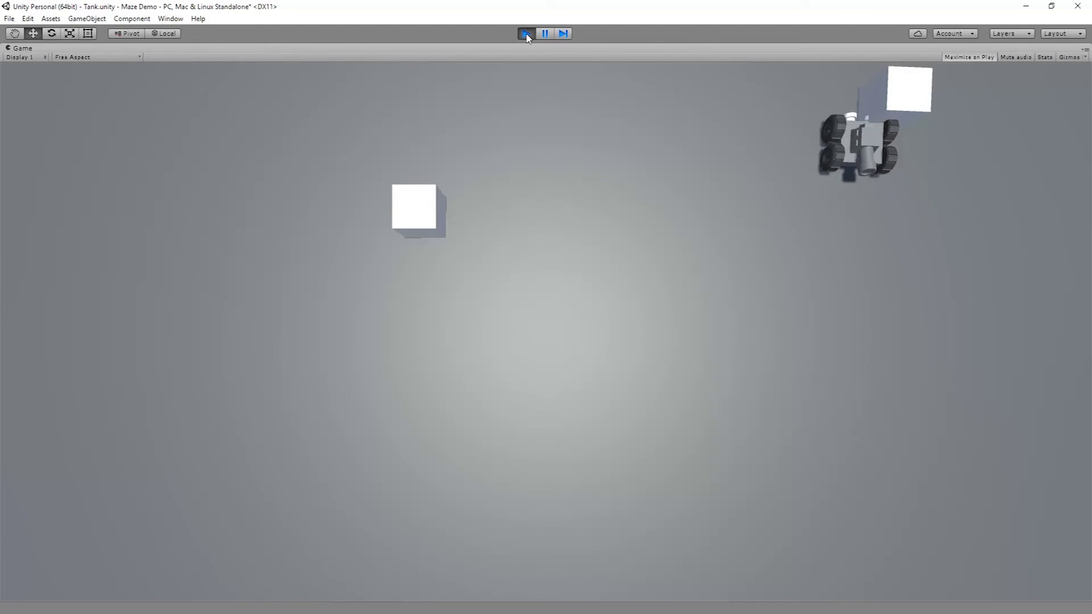
click(533, 37)
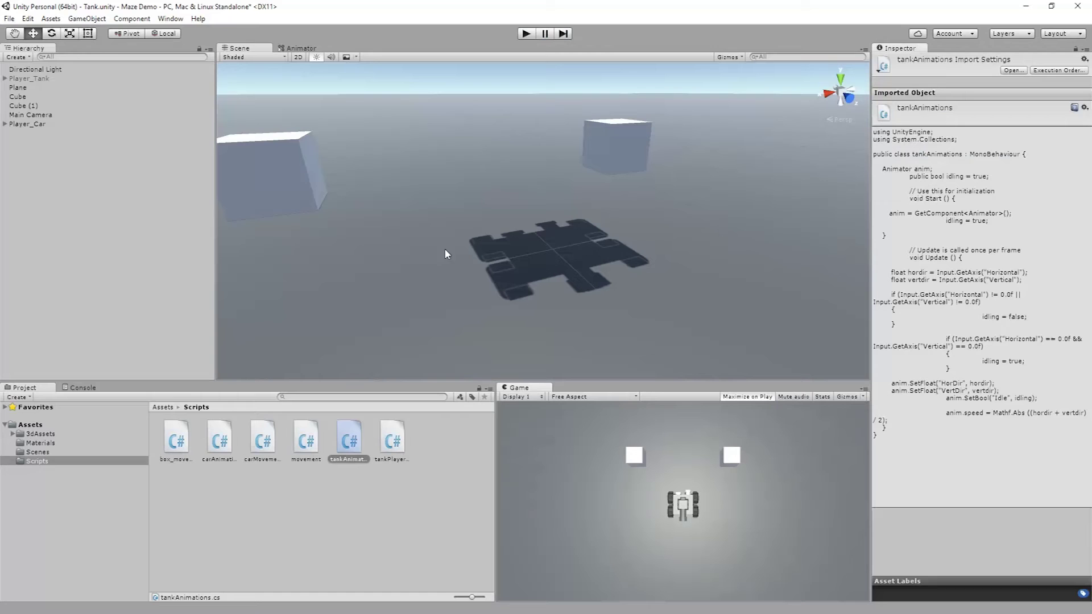
Start a new Unity project and name it TankTutorial.
click(10, 18)
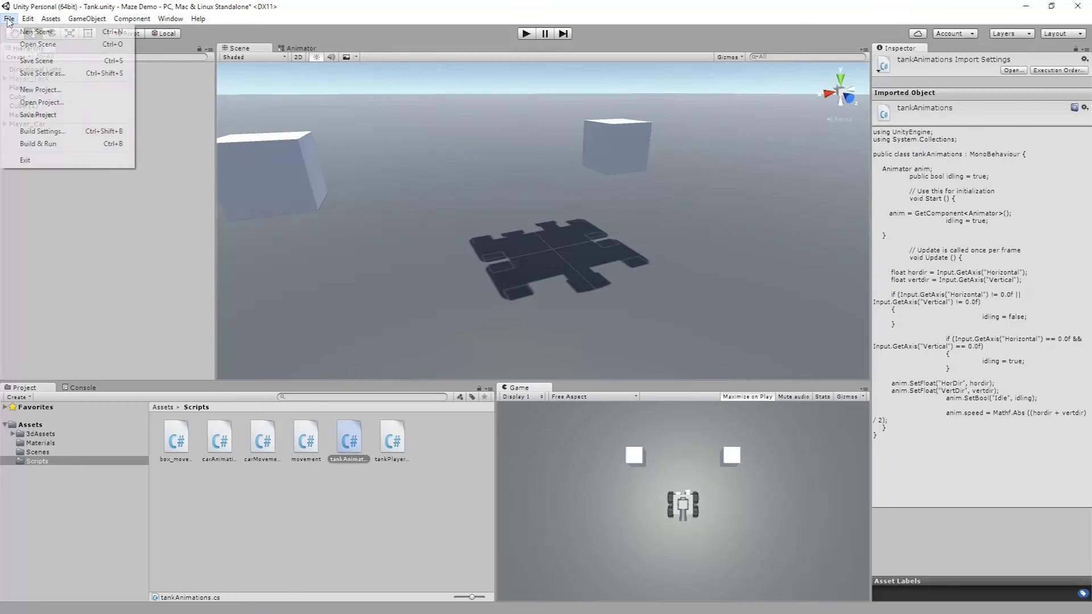
click(35, 89)
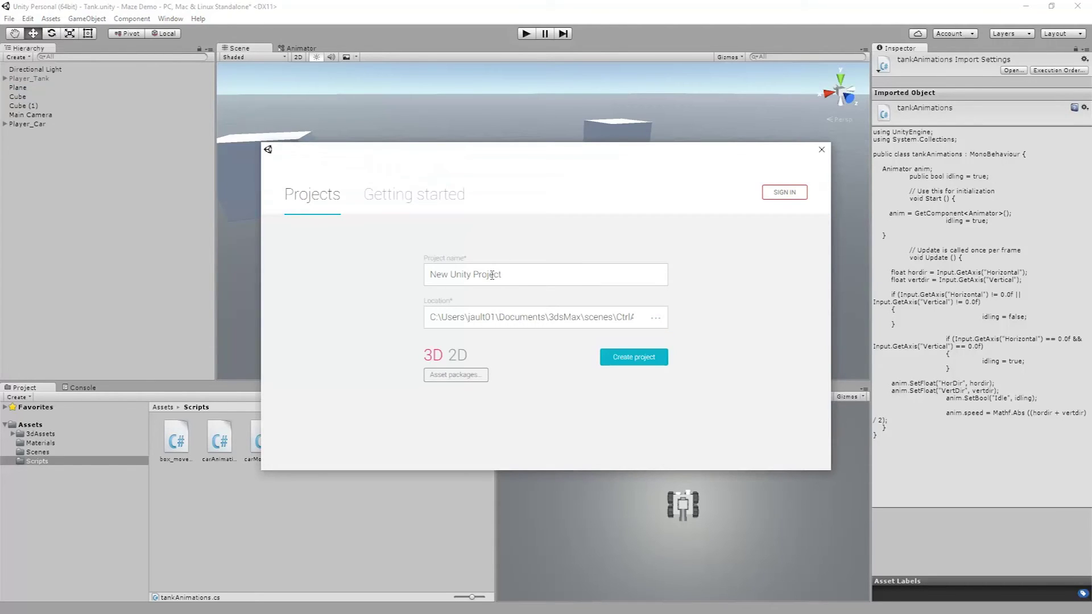
triple_click(492, 275)
text(TankTutorial)
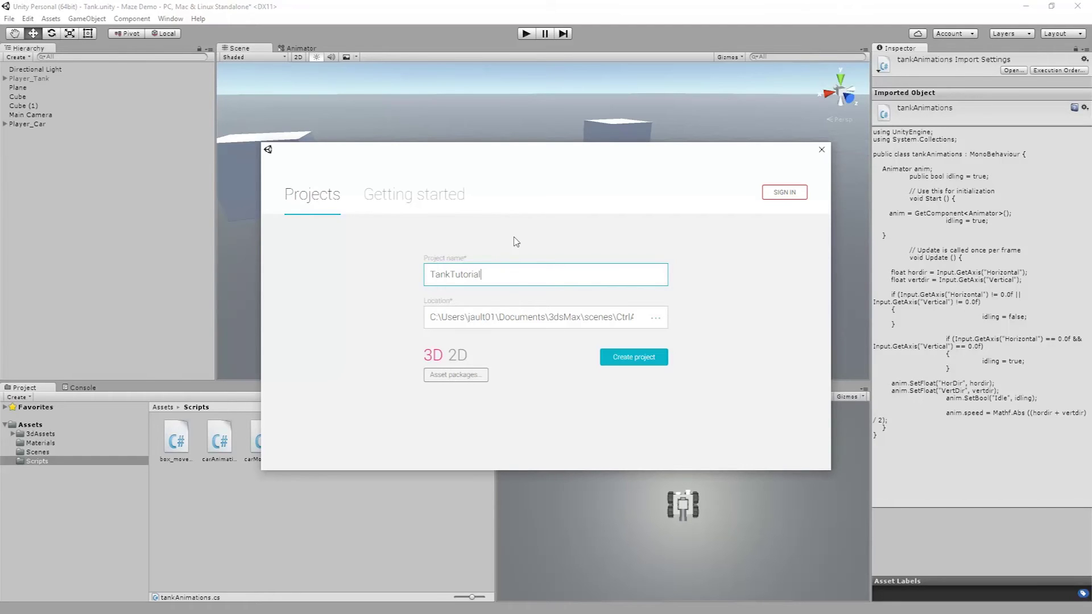
Make a new TankTutorial folder inside the Unity Project folder.
click(657, 318)
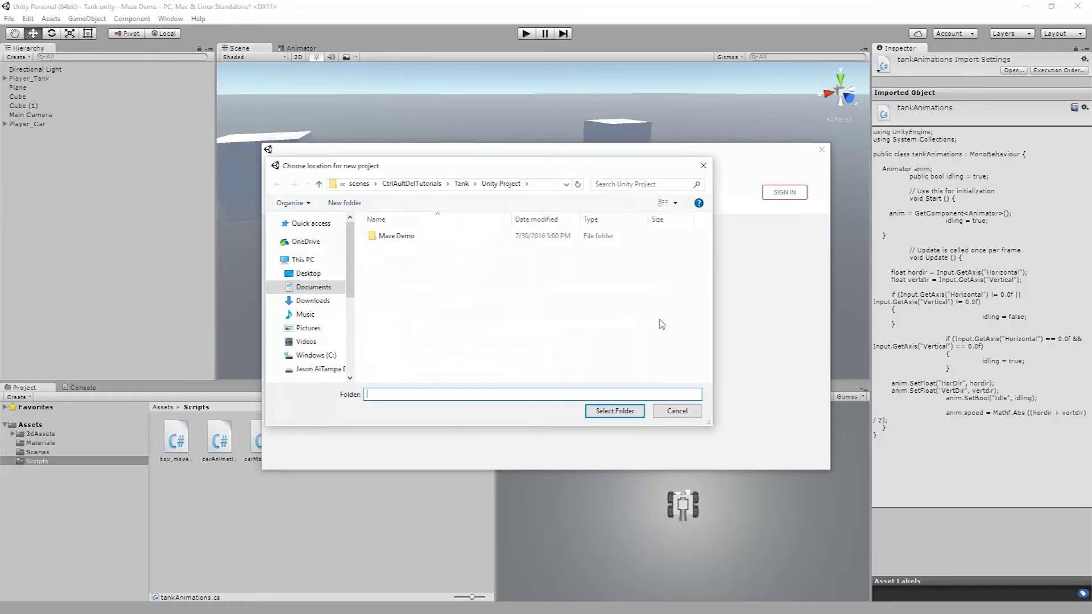
click(461, 183)
double_click(393, 249)
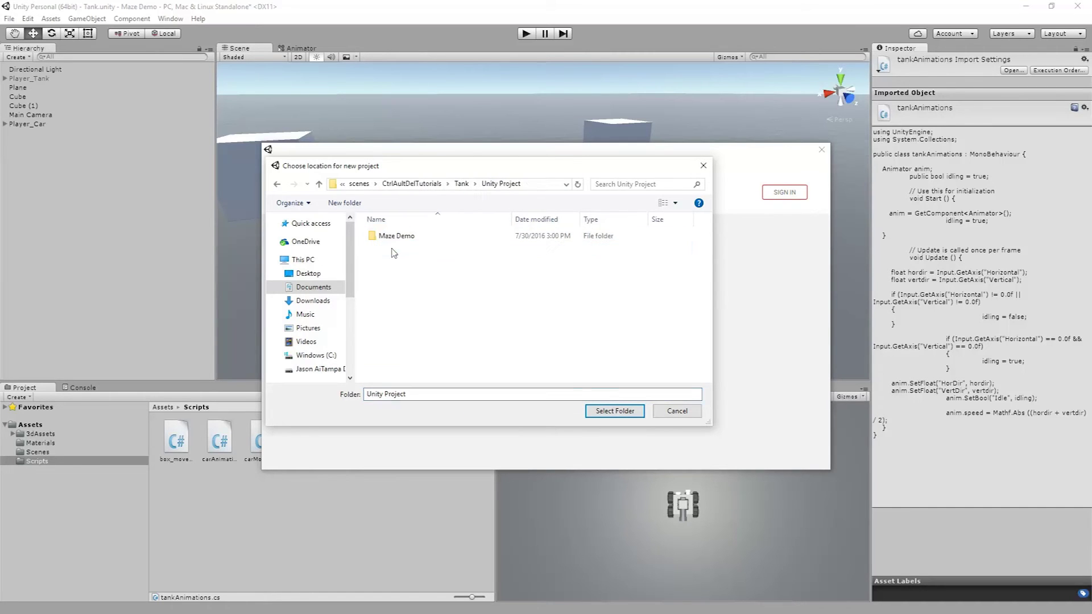
right_click(411, 299)
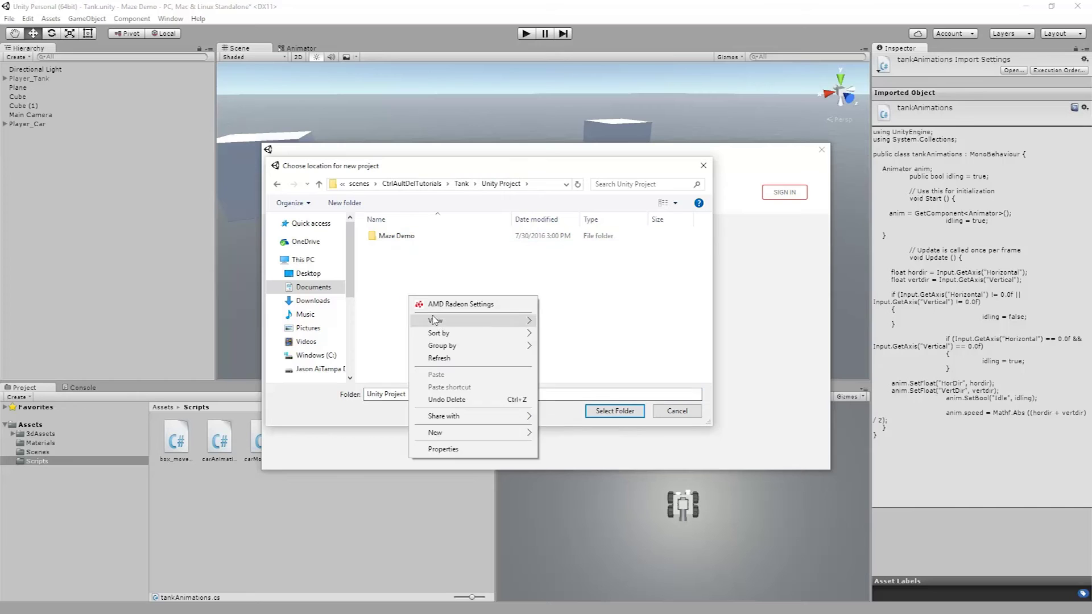
mouse_move(472, 434)
click(563, 434)
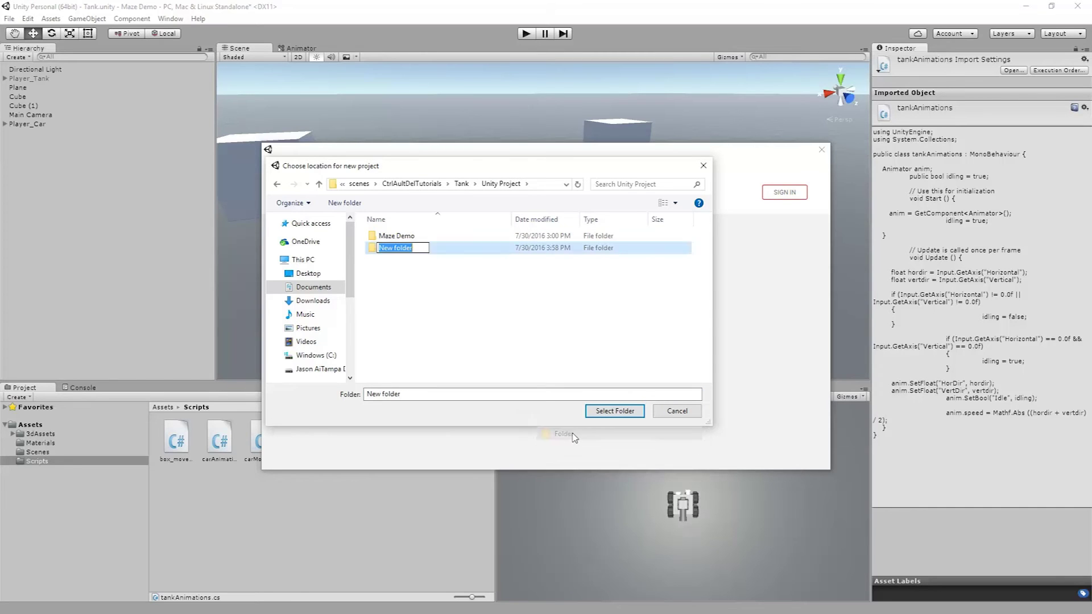
text(Tan)
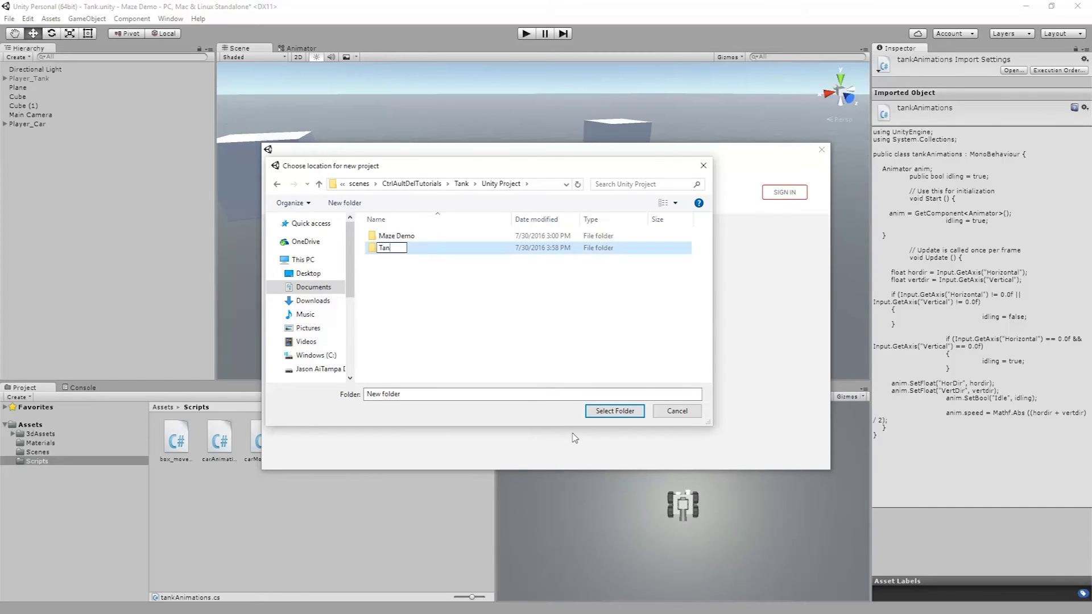
text(kTutorial)
key(Return)
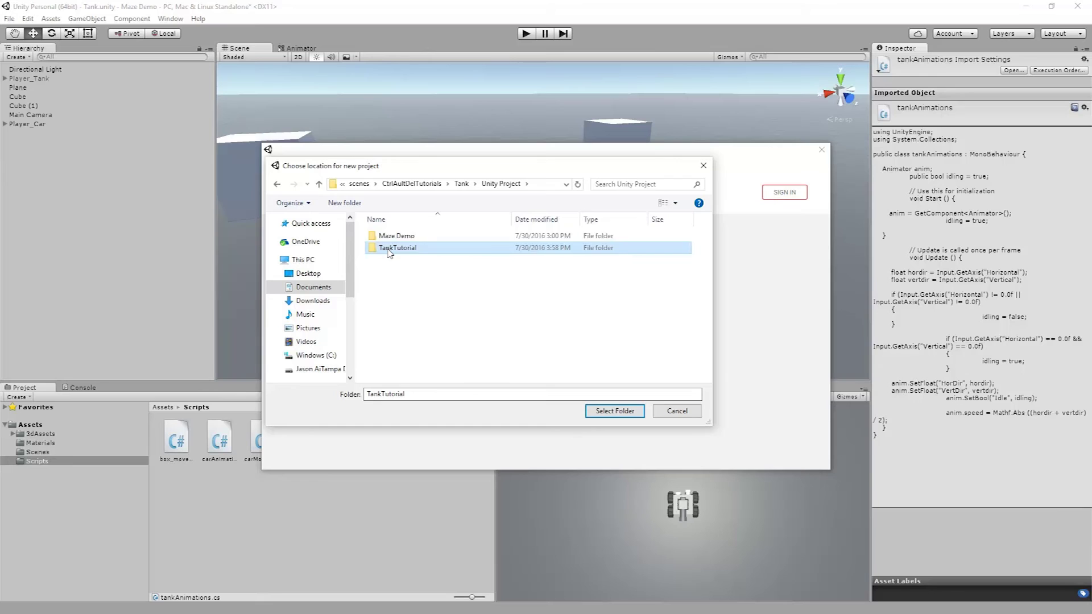
Set the TankTutorial folder as the project location and create the project.
double_click(390, 249)
click(615, 411)
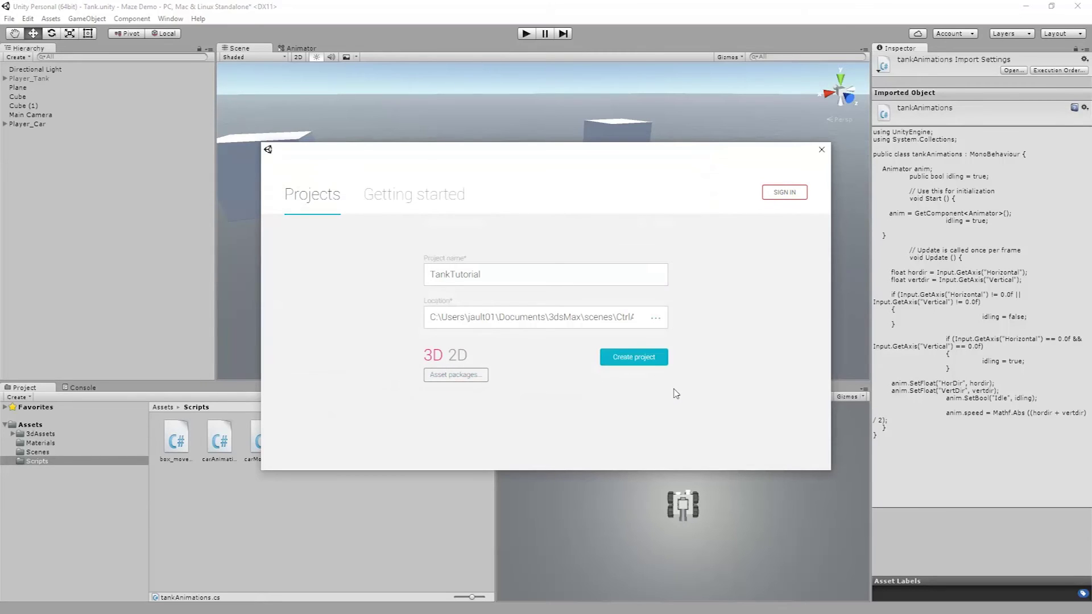
click(632, 361)
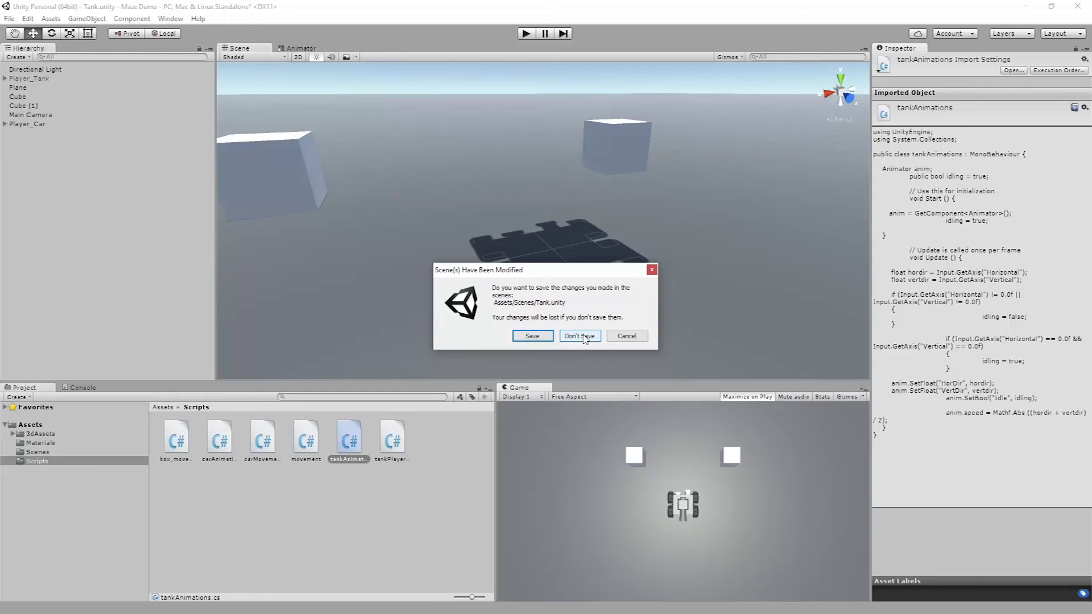
Answer the unsaved Tank.unity scene prompt and switch over to 3ds Max.
click(539, 336)
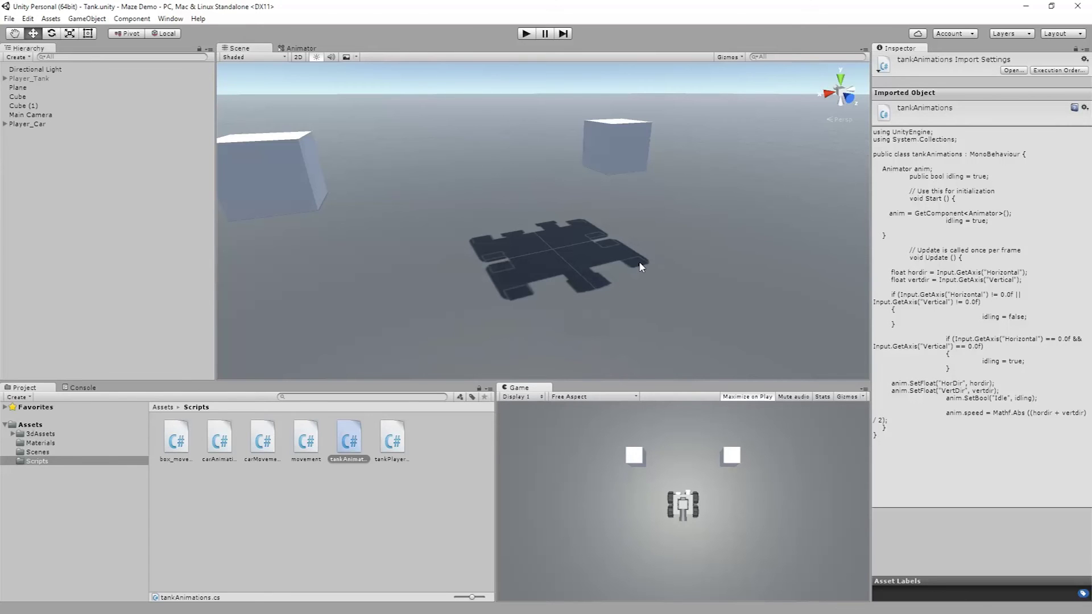
key(alt+Tab)
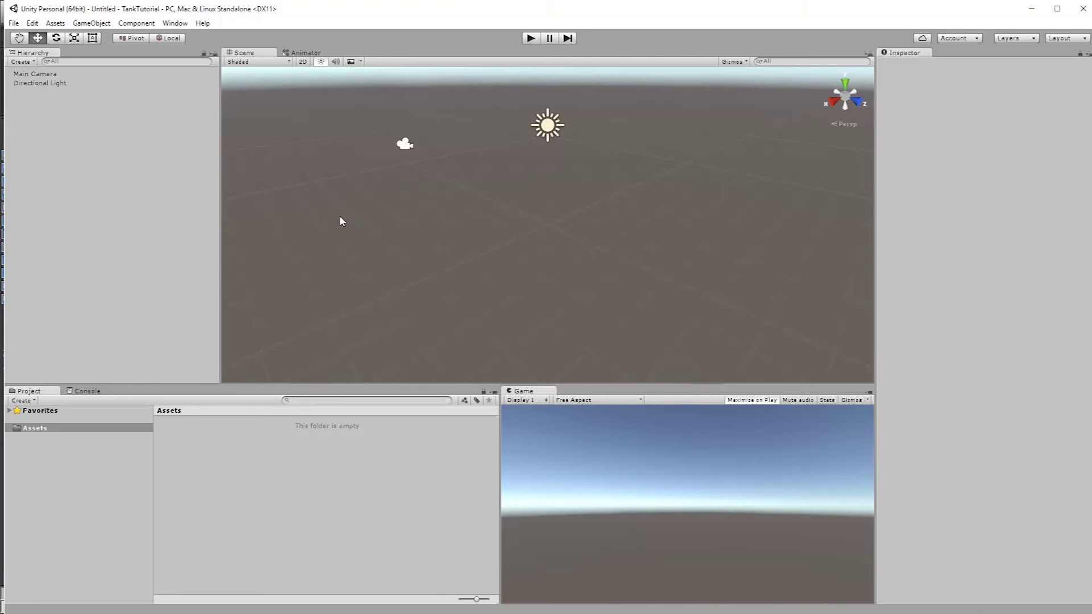
Maximize Unity and create the 3dAssets and Scripts folders in Assets.
click(1058, 9)
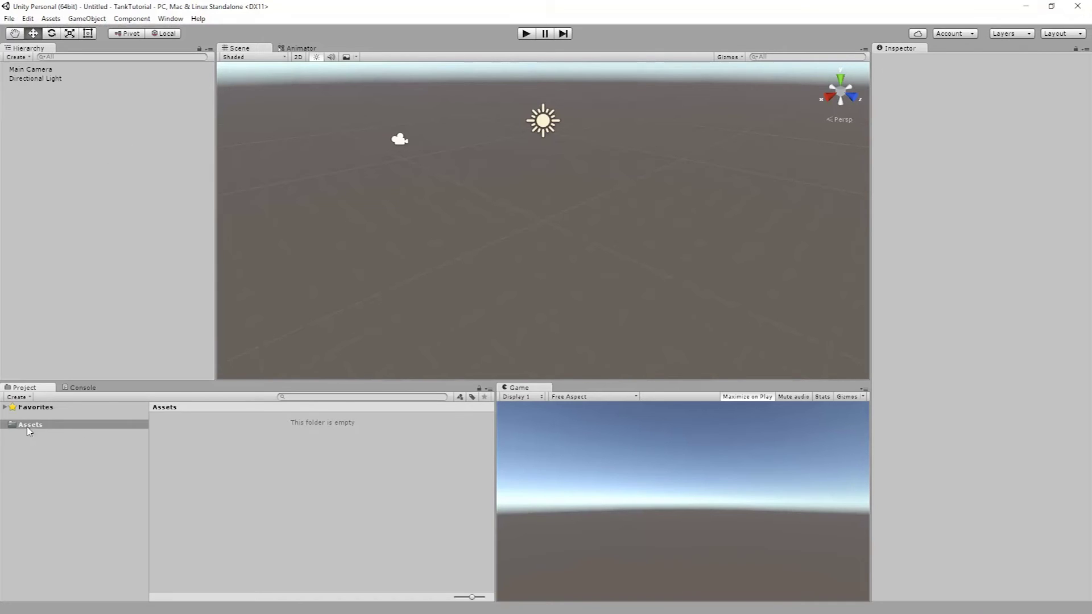
right_click(263, 455)
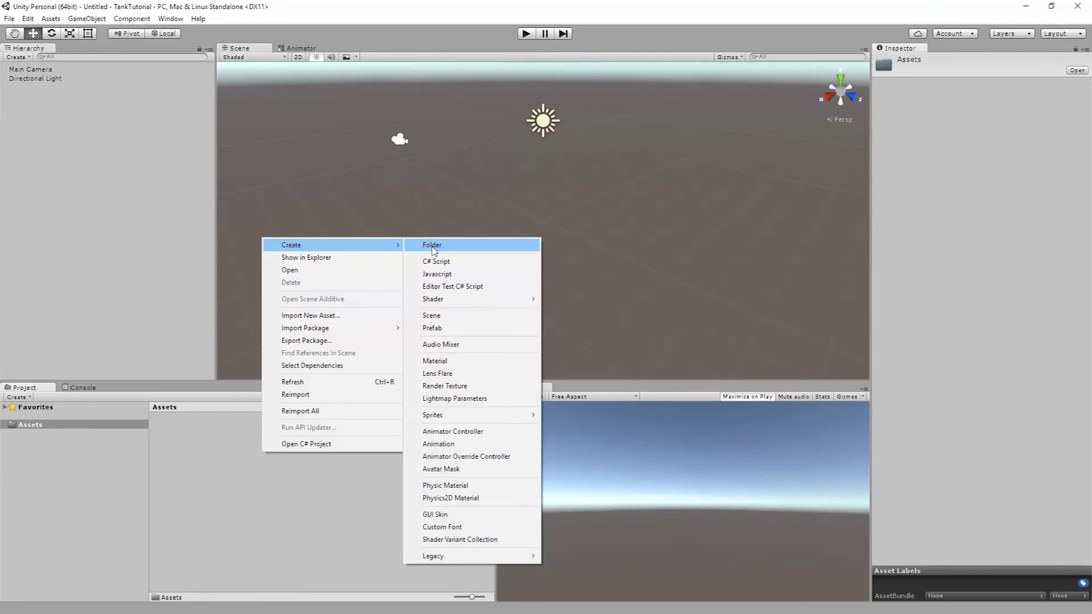
click(430, 246)
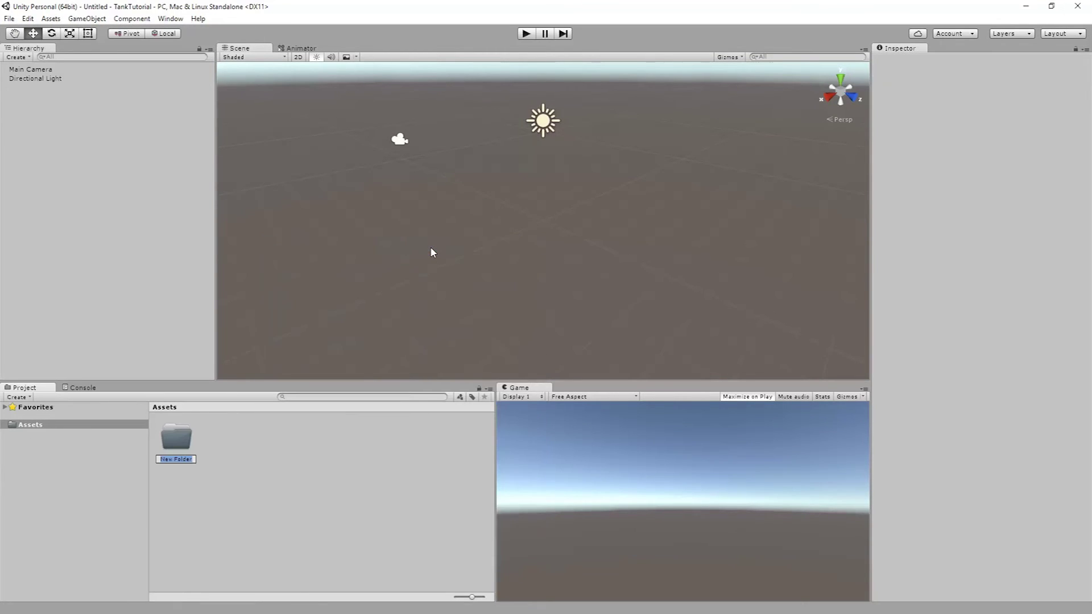
text(S)
text(dAssets)
key(Return)
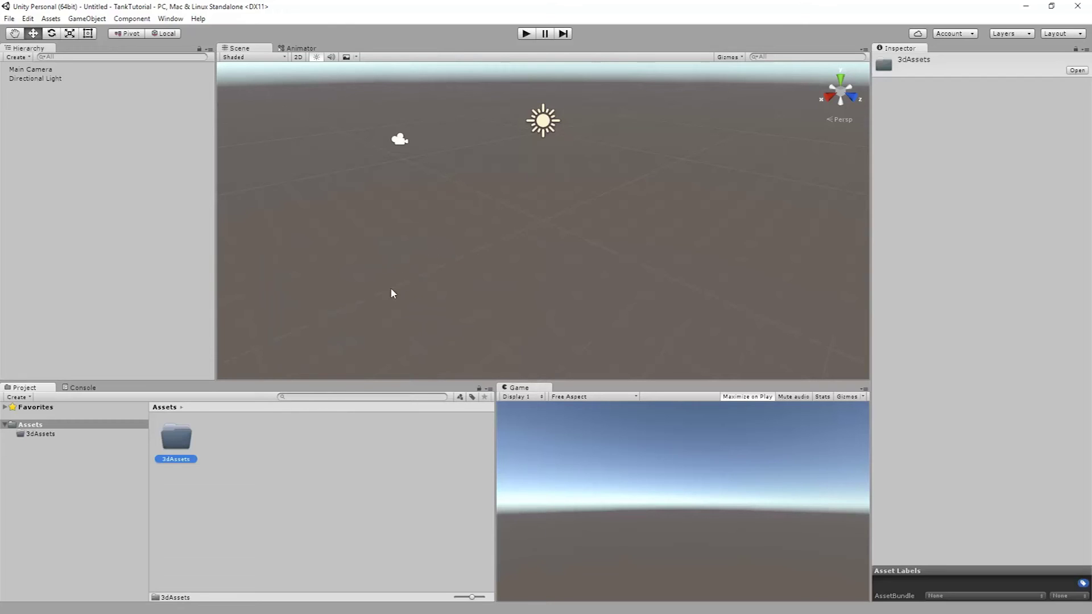
right_click(245, 470)
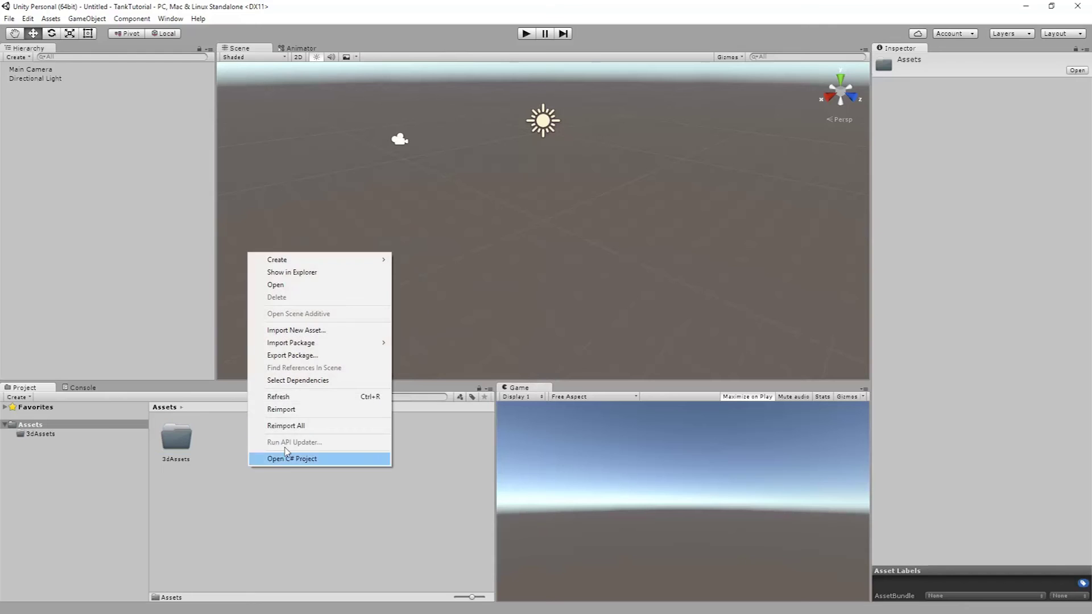
mouse_move(313, 260)
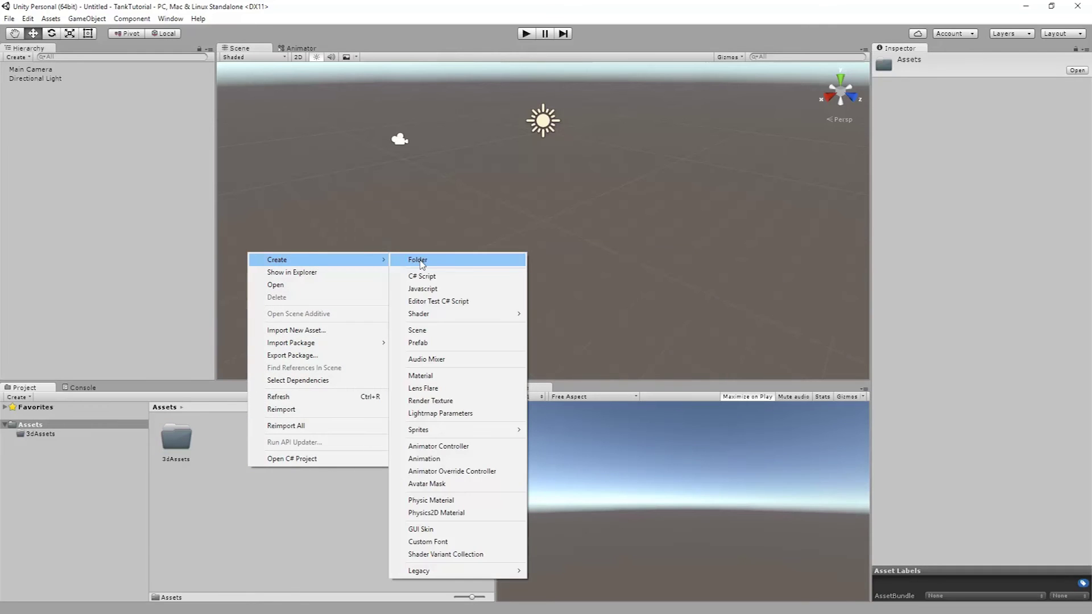
click(419, 259)
text(Sc)
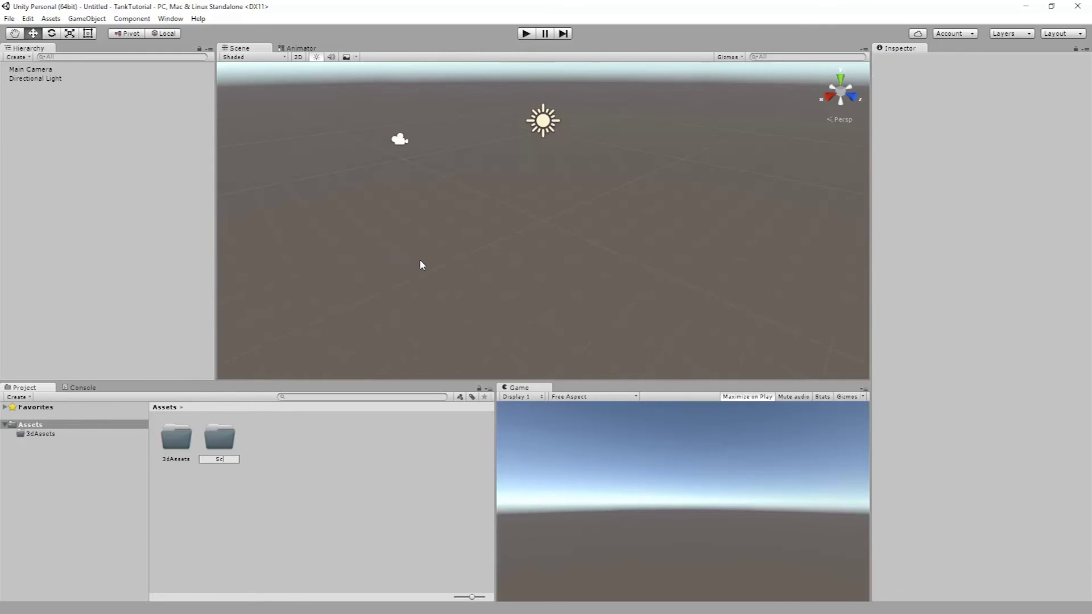
text(ripts)
key(Return)
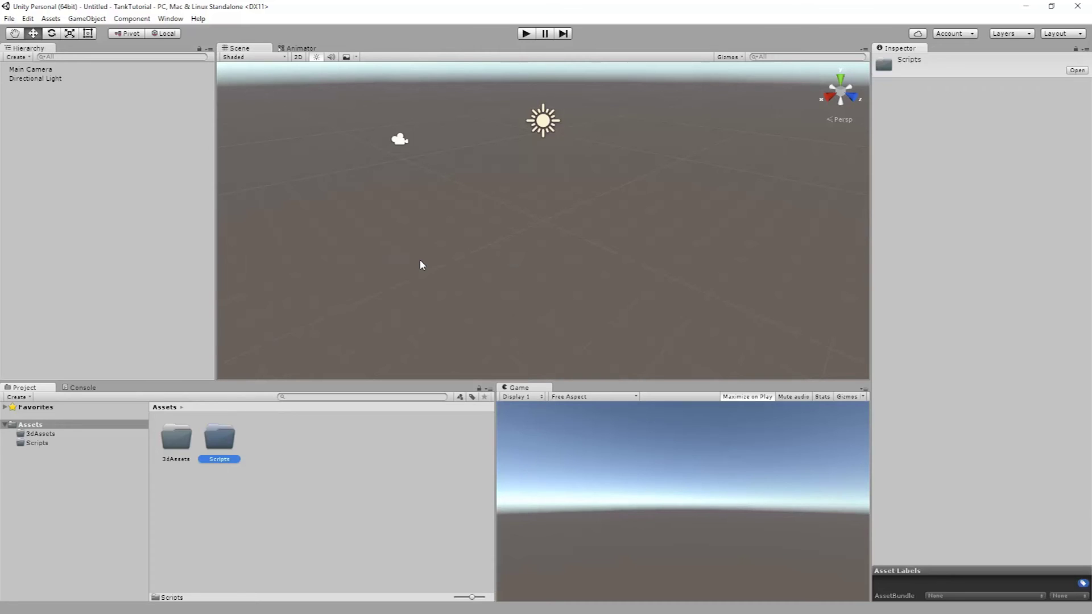
Add a third Assets folder named Textures and Marterials.
right_click(307, 463)
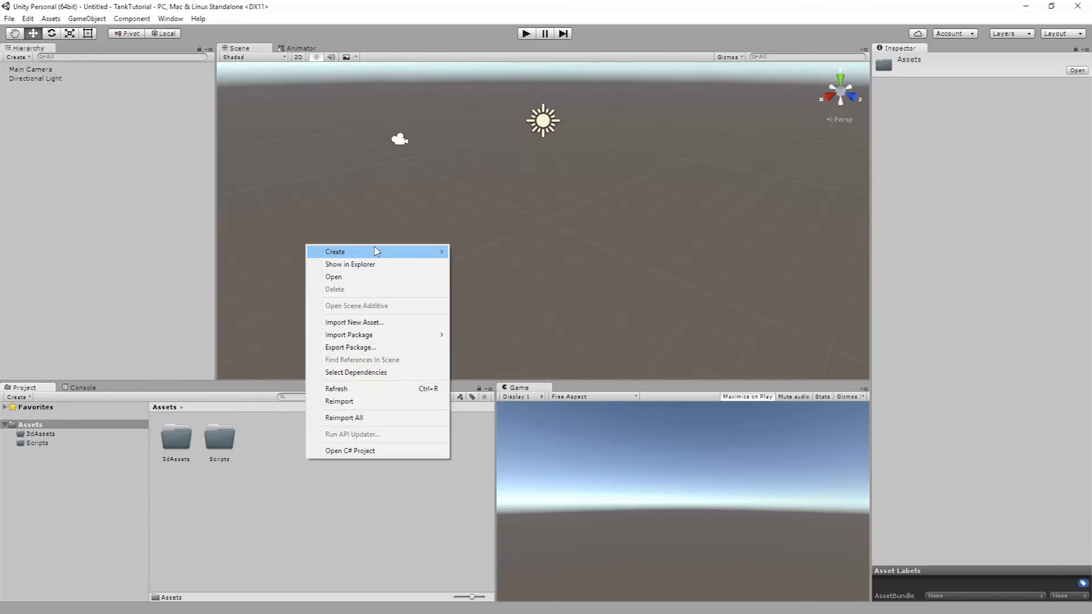
mouse_move(379, 252)
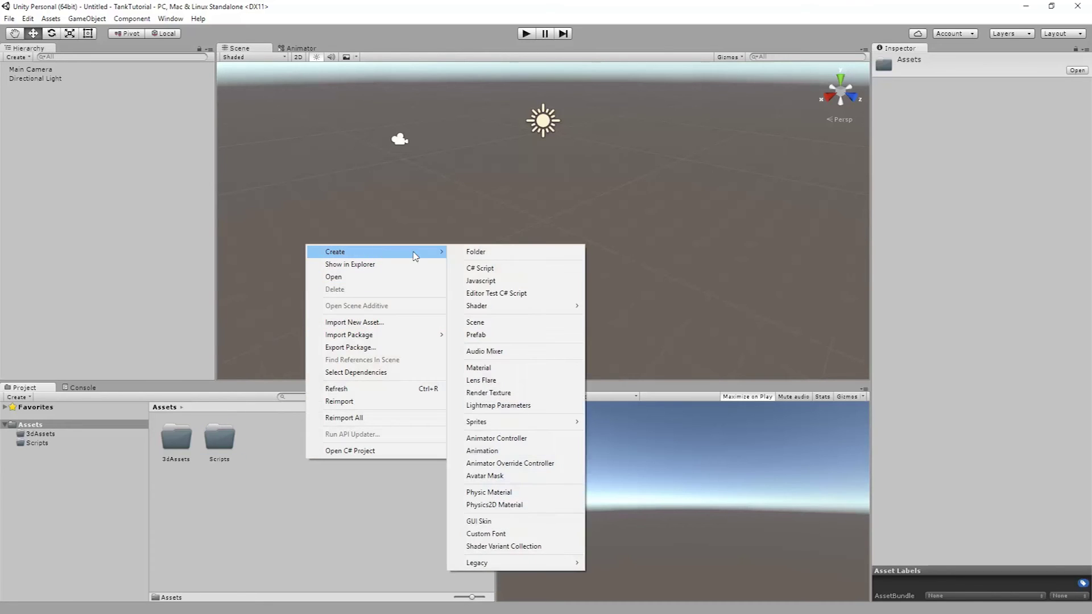
click(485, 252)
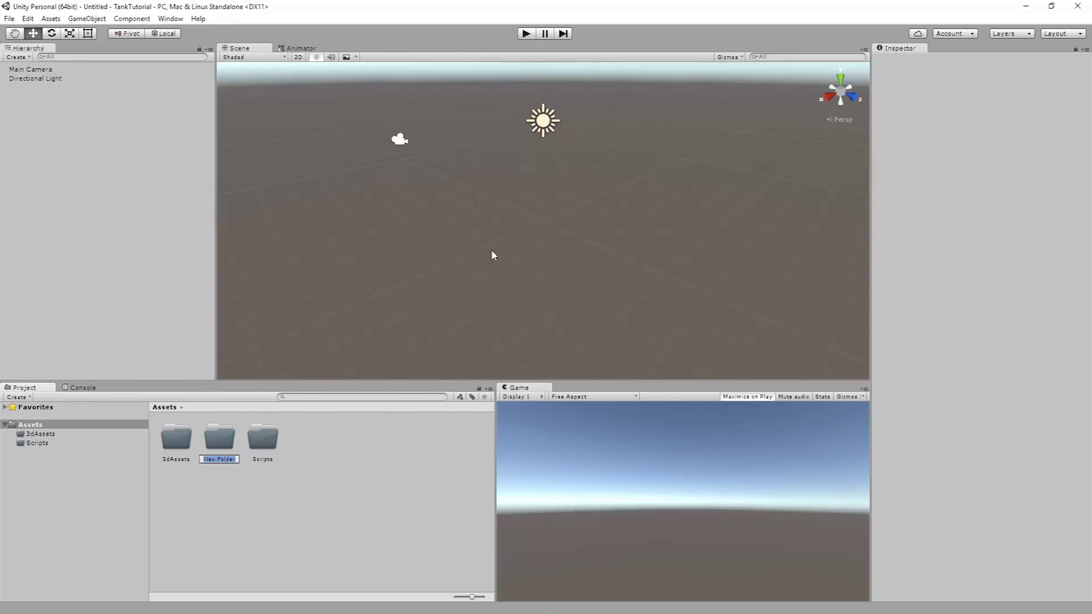
text(Te)
text(xtures)
text( and Mat)
text(terials)
key(Return)
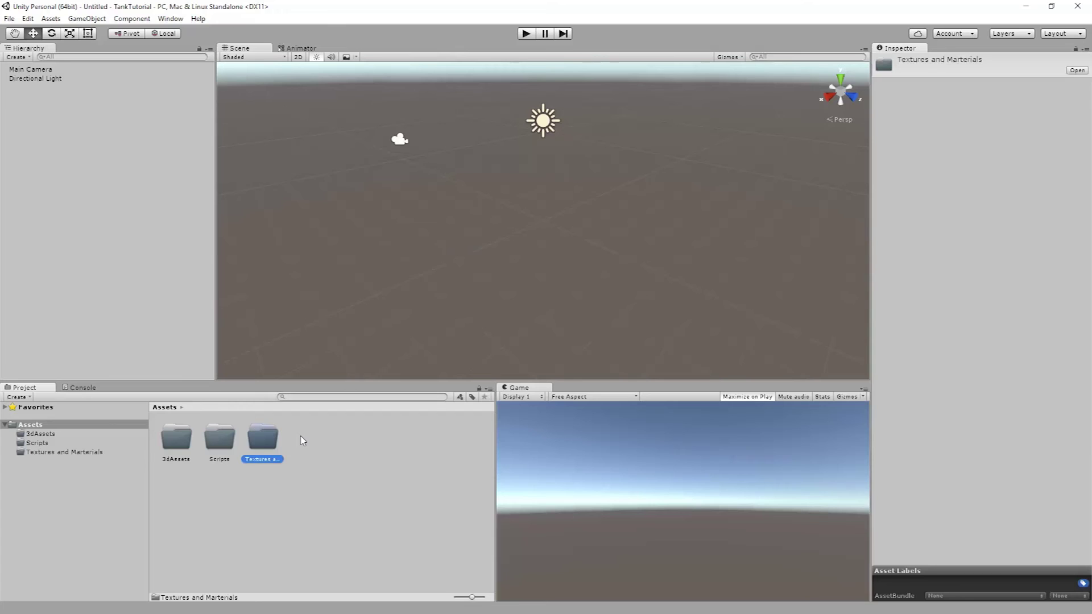
click(315, 444)
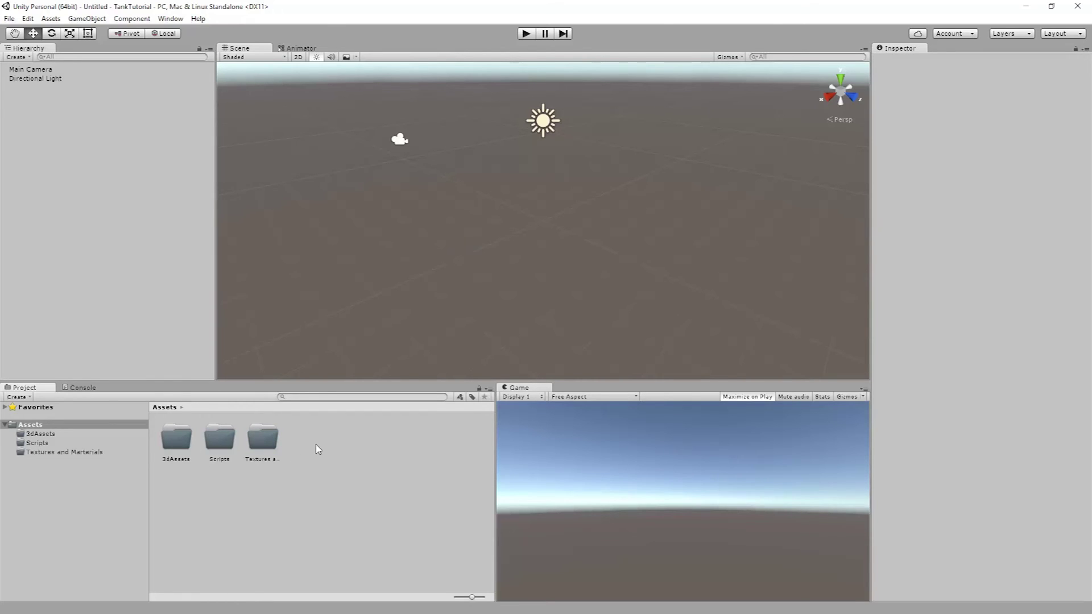
Check the 3dAssets folder, then reveal it on disk in File Explorer.
double_click(183, 443)
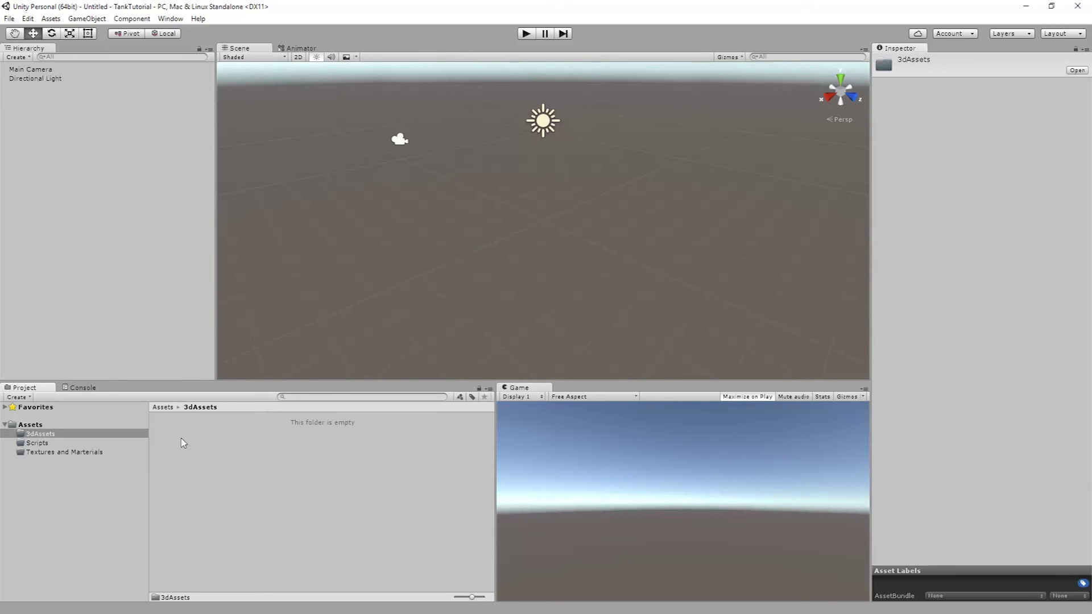
click(35, 425)
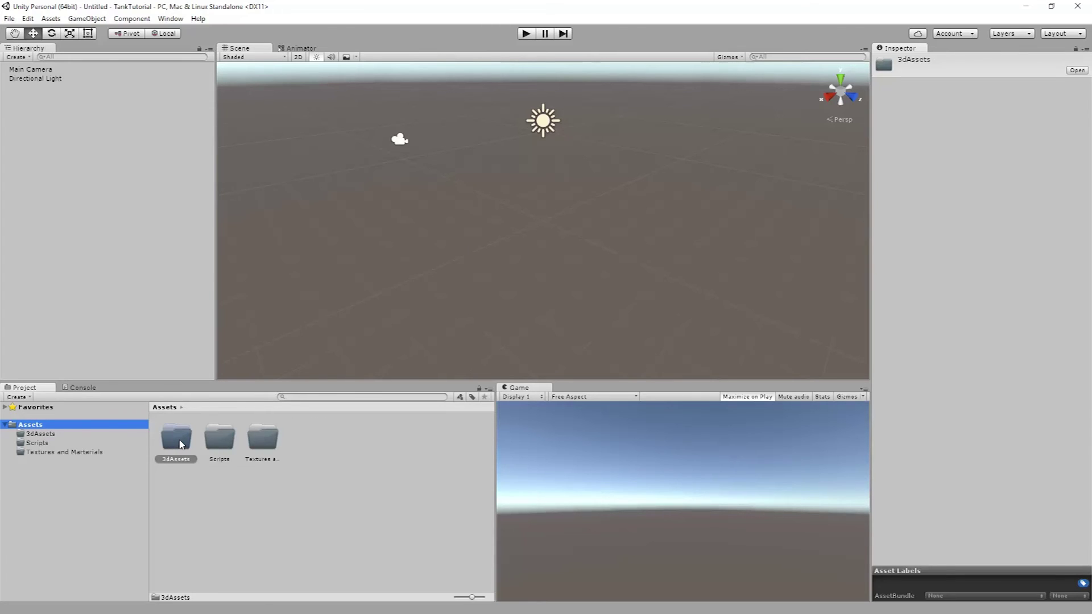
right_click(177, 443)
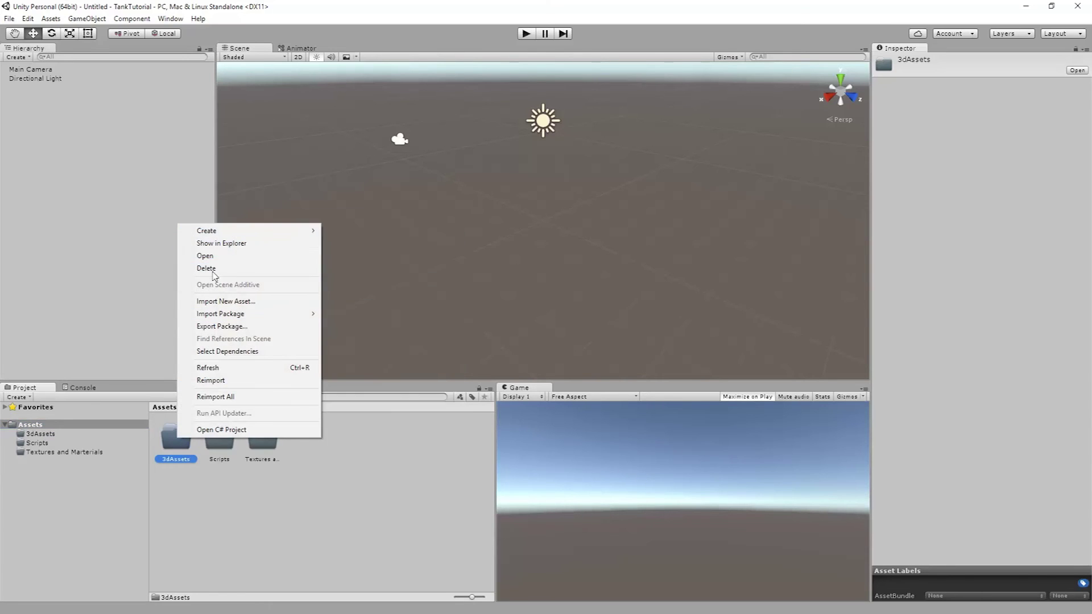
click(225, 245)
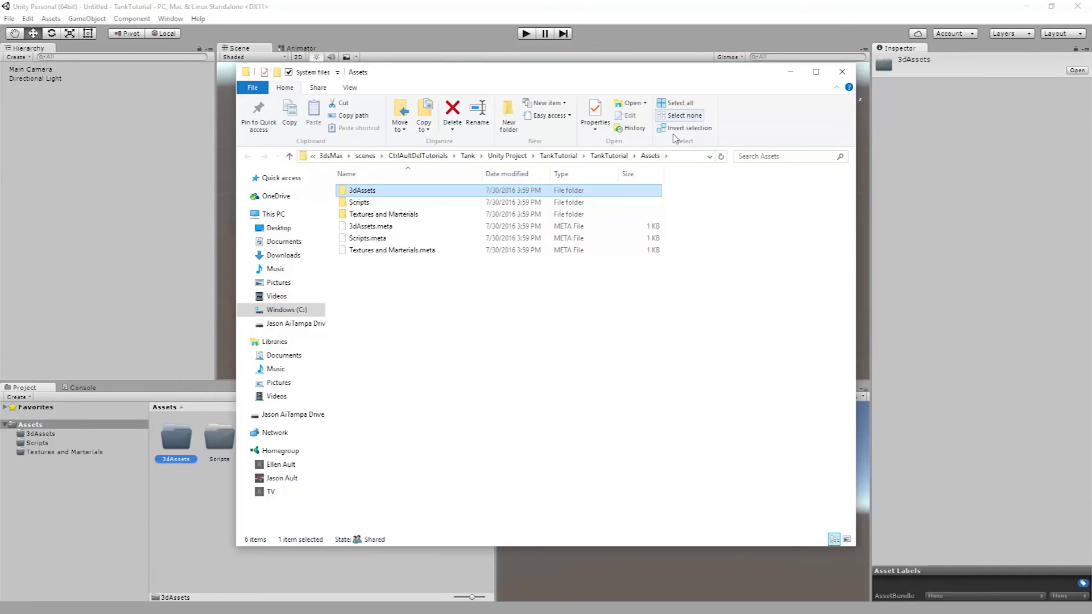
Open the empty 3dAssets folder in Explorer and copy its full path from the address bar.
click(392, 215)
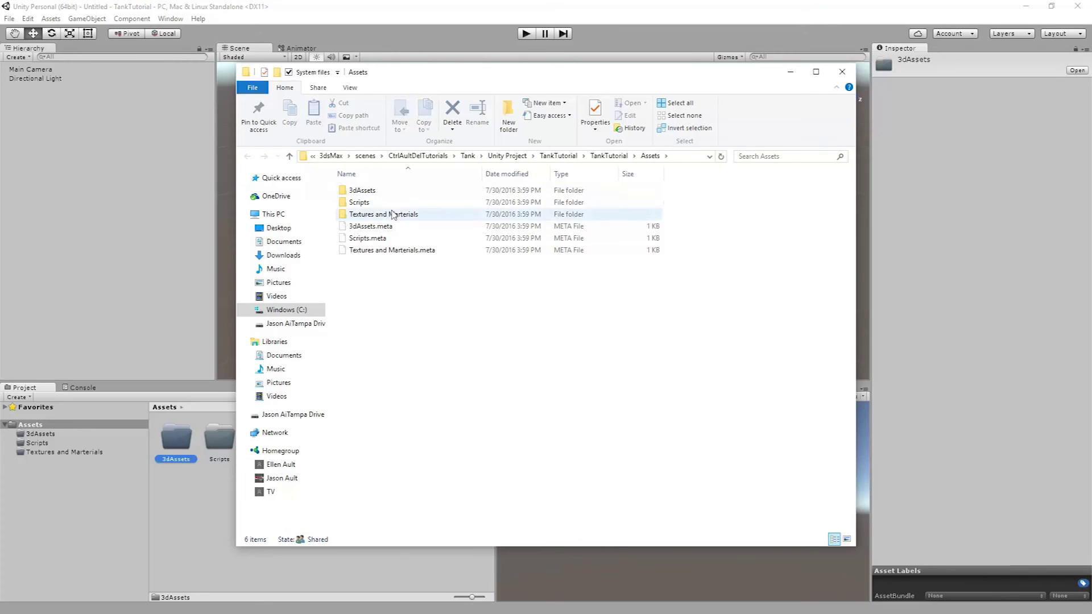
click(358, 192)
click(356, 202)
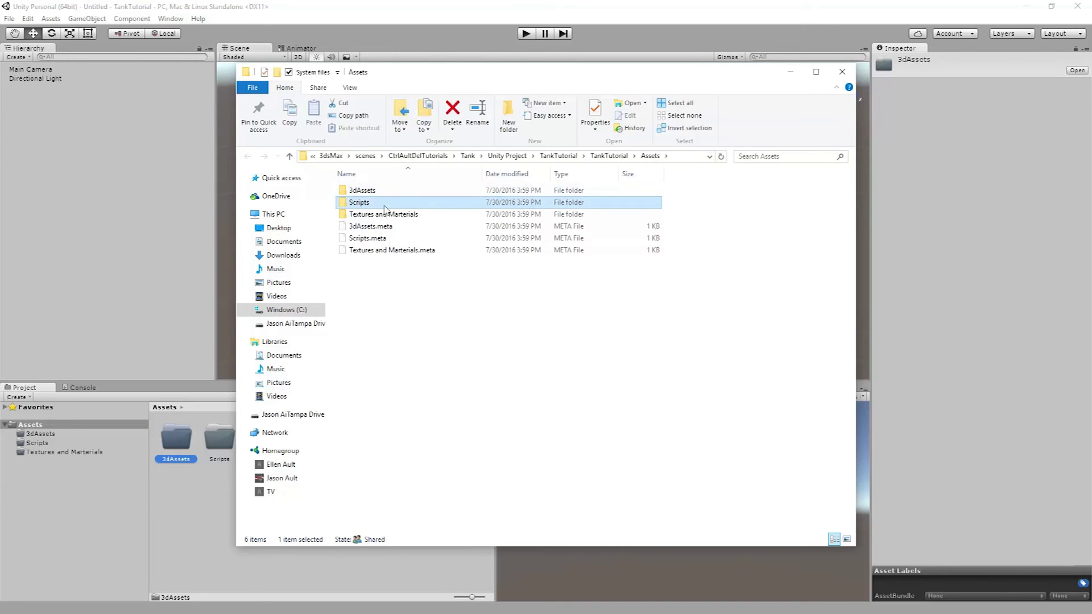
click(372, 215)
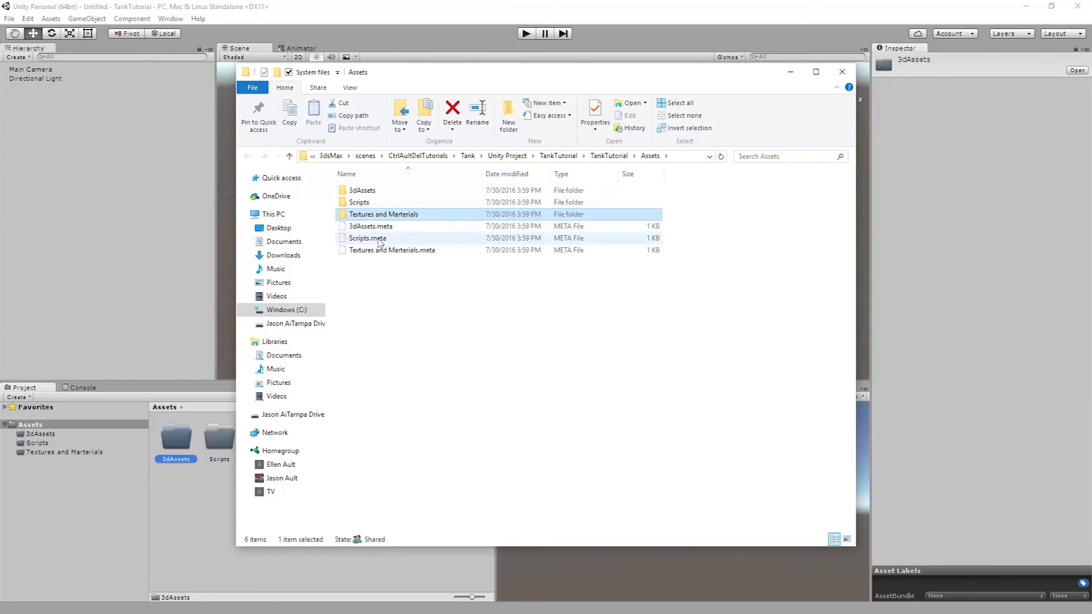
double_click(364, 190)
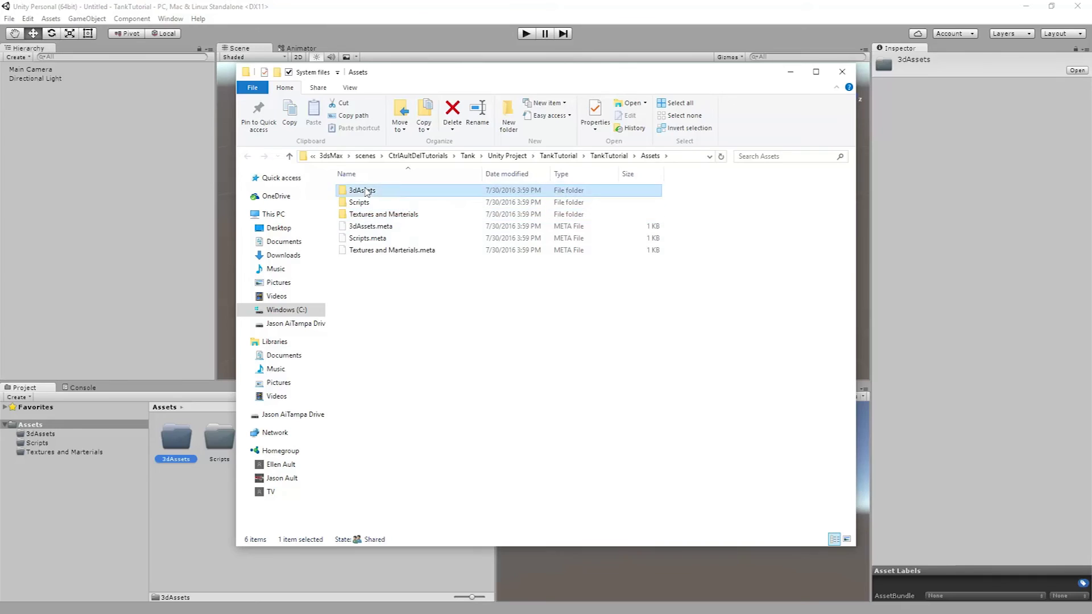
click(685, 157)
right_click(655, 160)
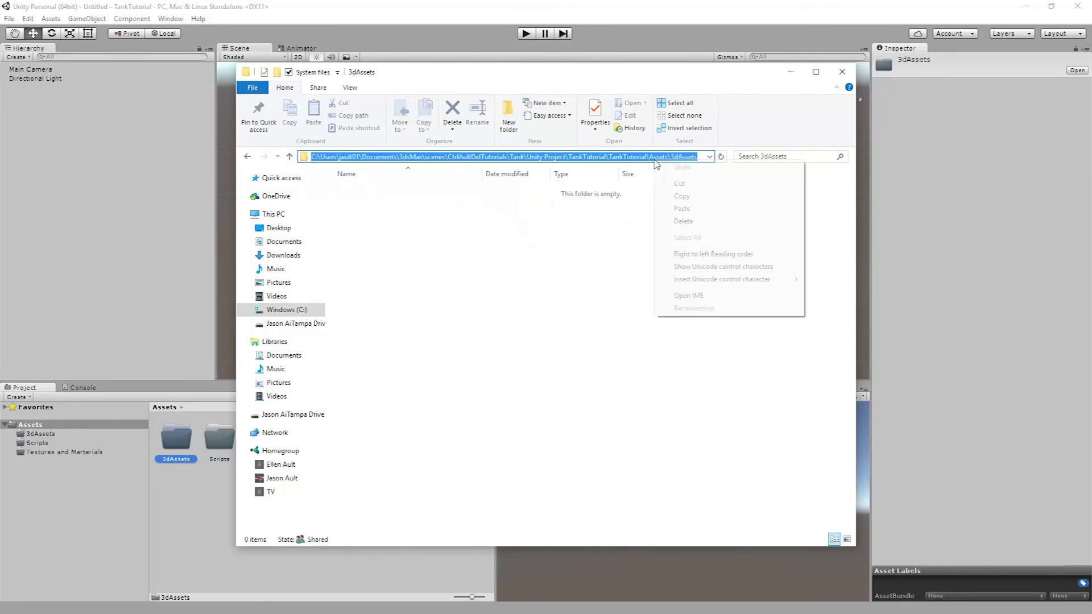
click(684, 196)
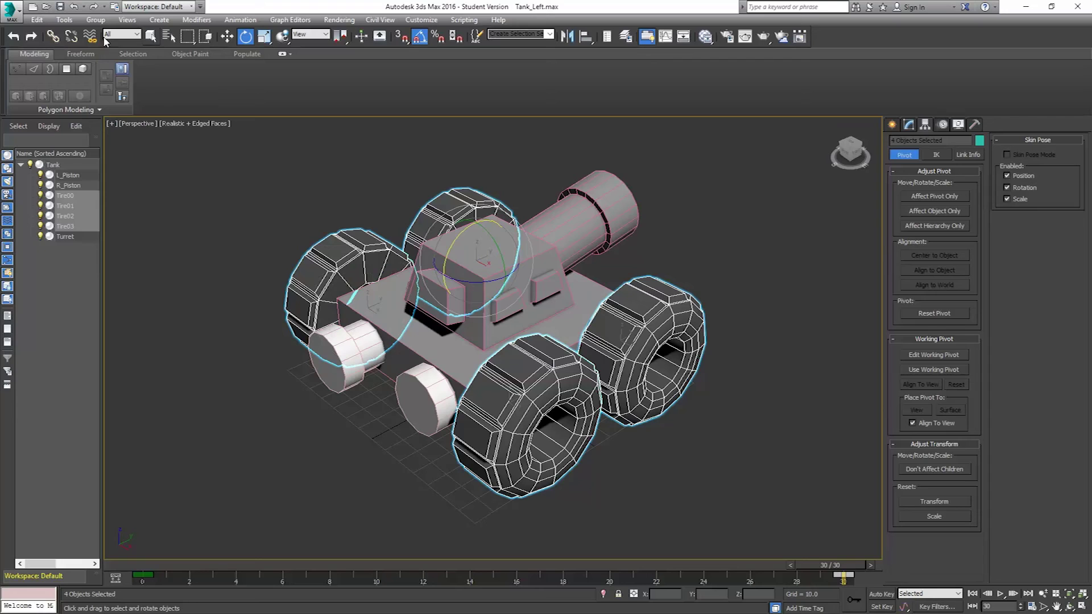
Start exporting the tank scene and browse from the 3dsMax scenes folder into the Tank folder.
click(19, 11)
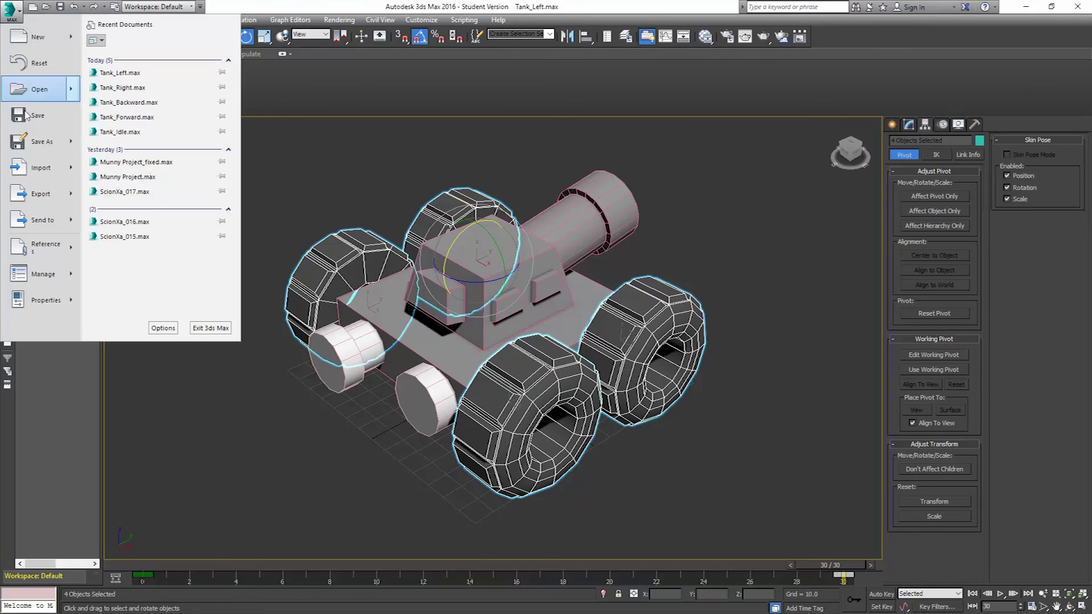
click(41, 195)
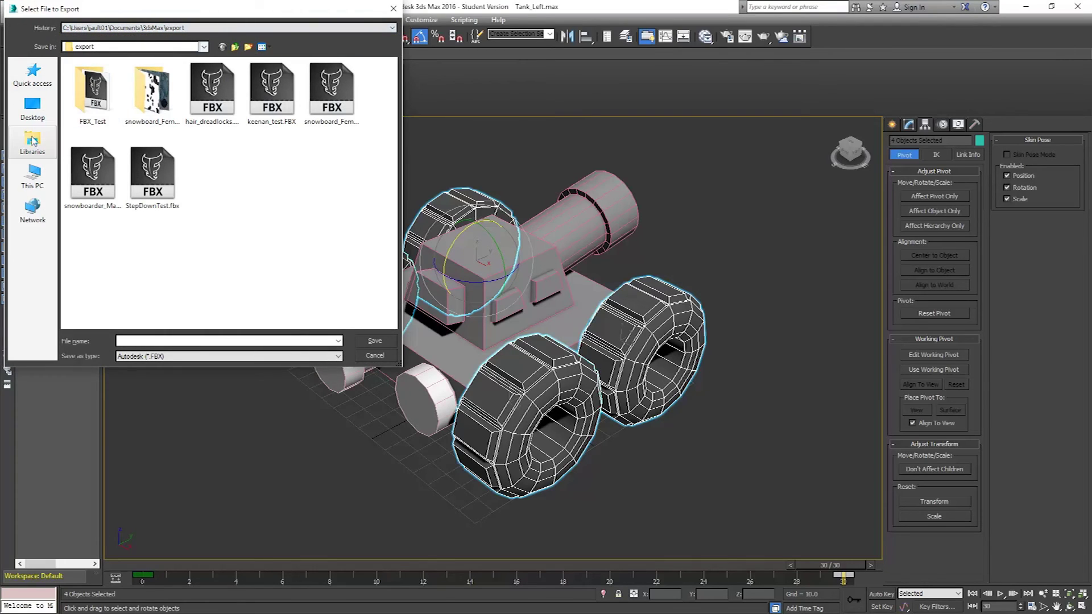
click(152, 49)
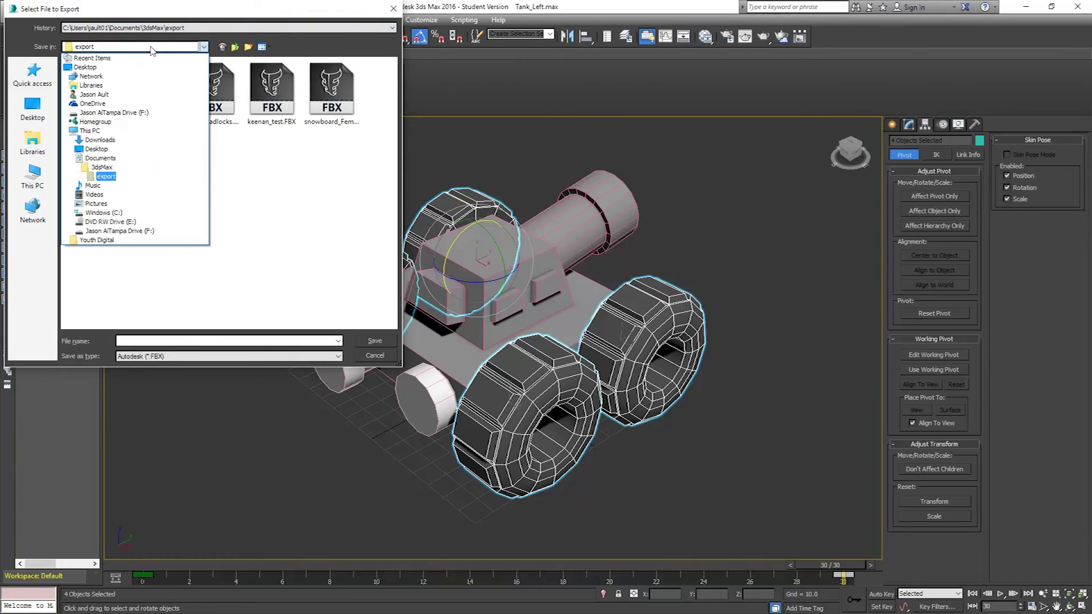
click(107, 169)
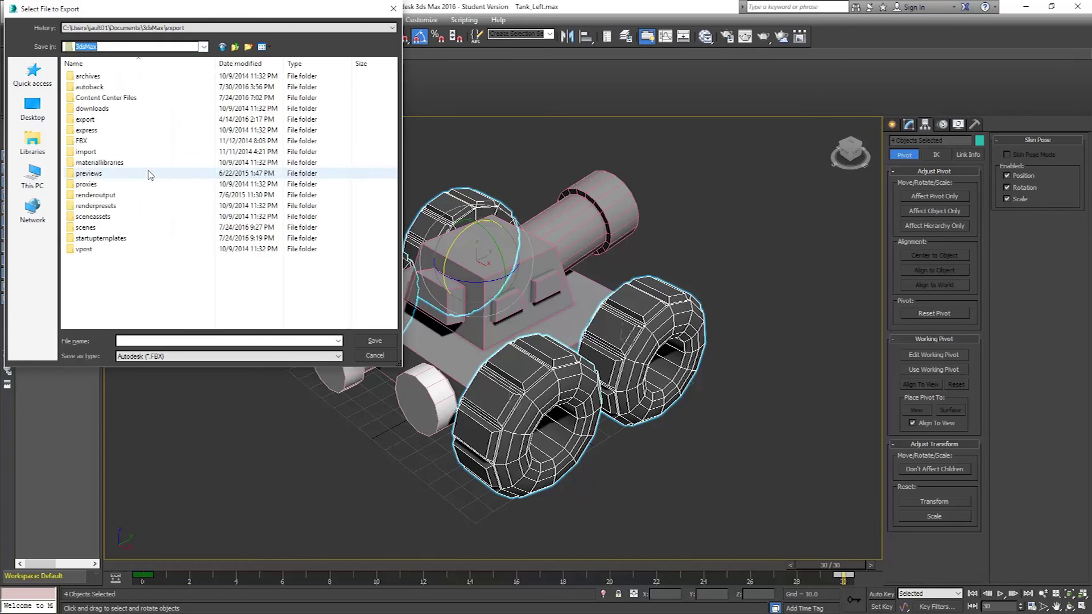
double_click(100, 236)
key(BackSpace)
key(BackSpace)
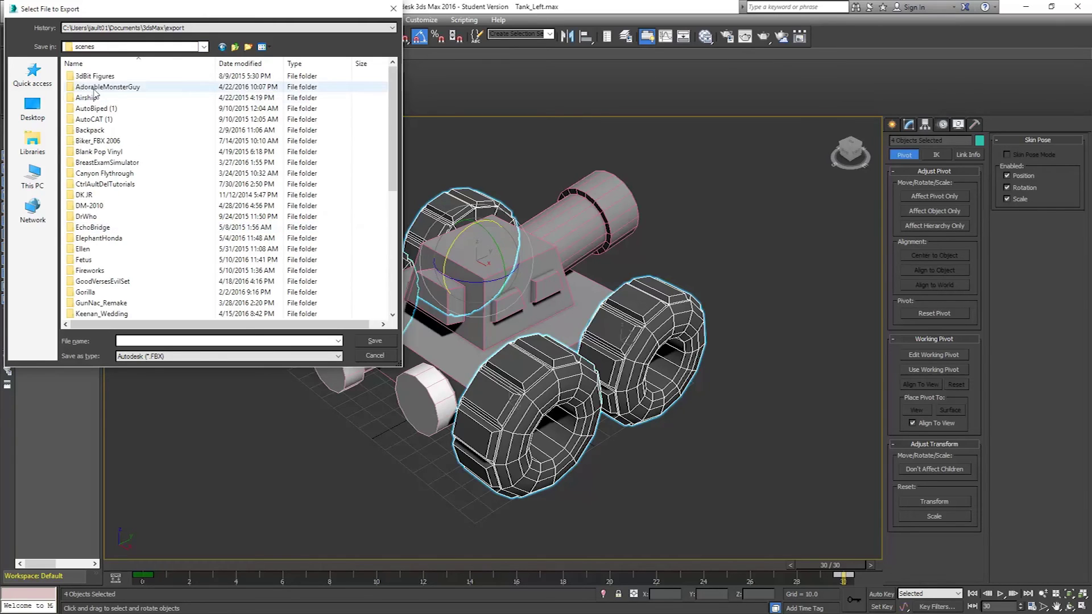
double_click(95, 183)
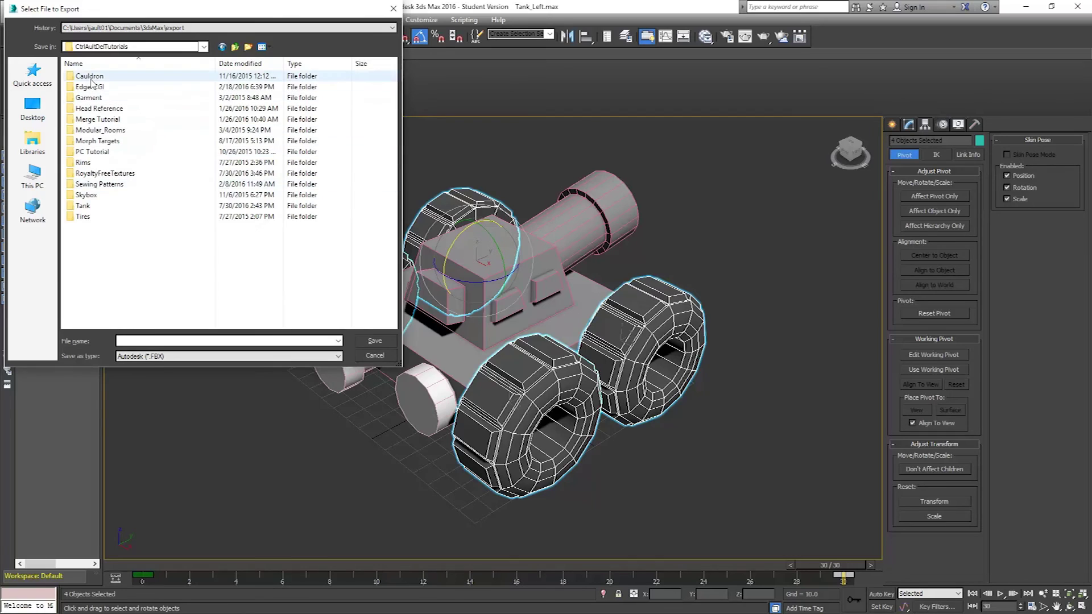
click(92, 208)
double_click(91, 208)
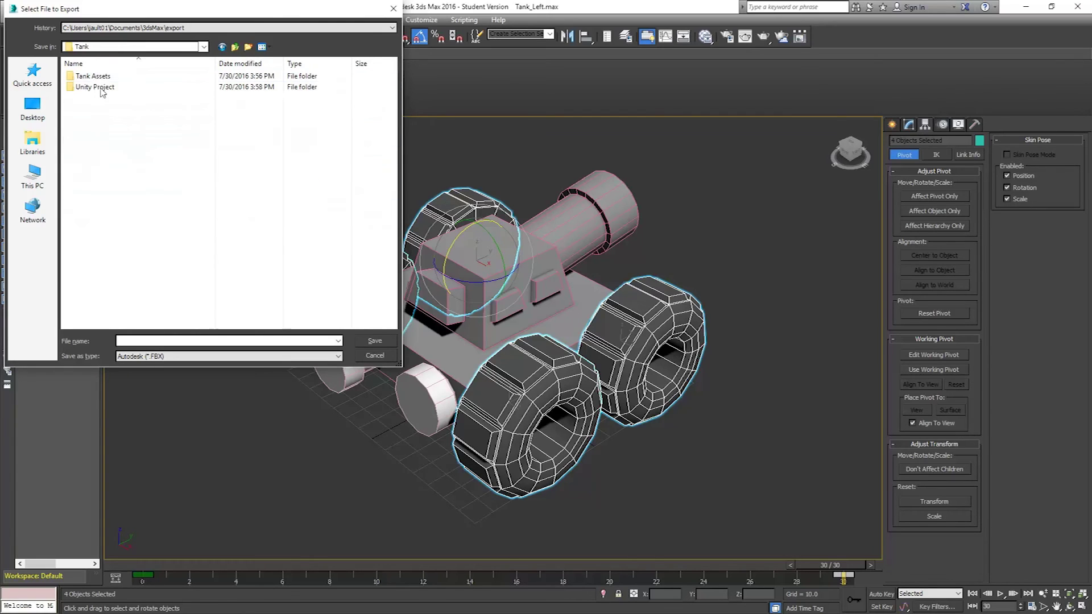
Go through Unity Project > TankTutorial > Assets into 3dAssets and save the export as tank_Left.
double_click(88, 90)
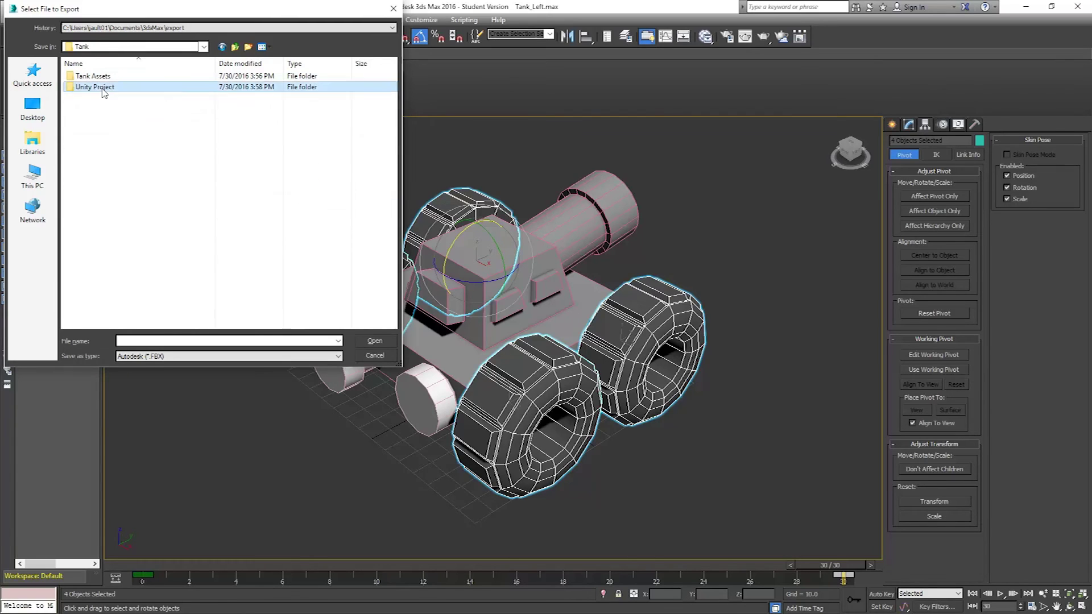
double_click(94, 88)
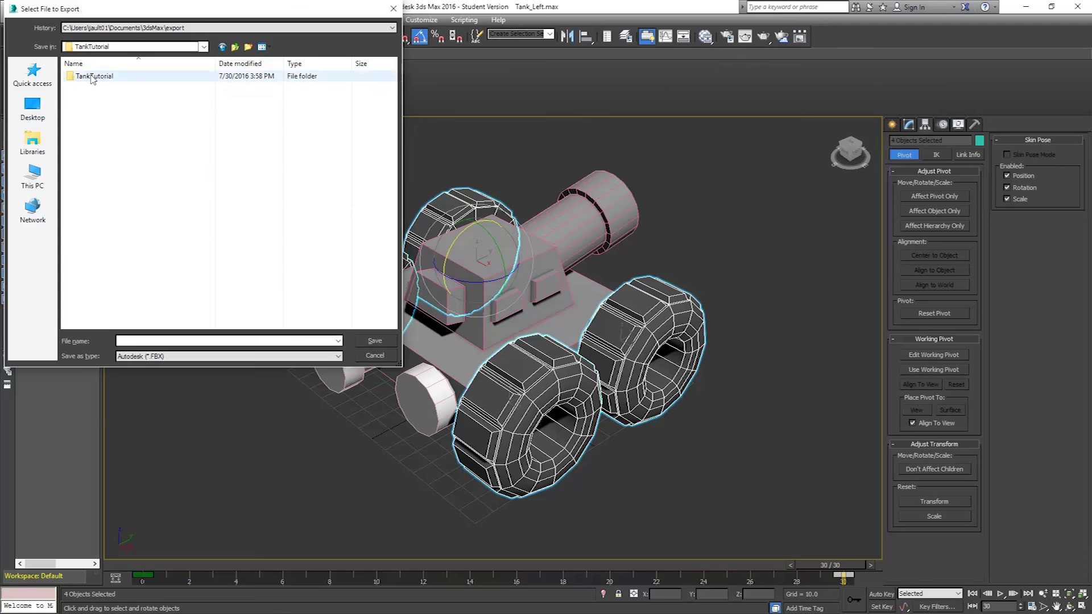
click(91, 77)
double_click(91, 77)
double_click(89, 77)
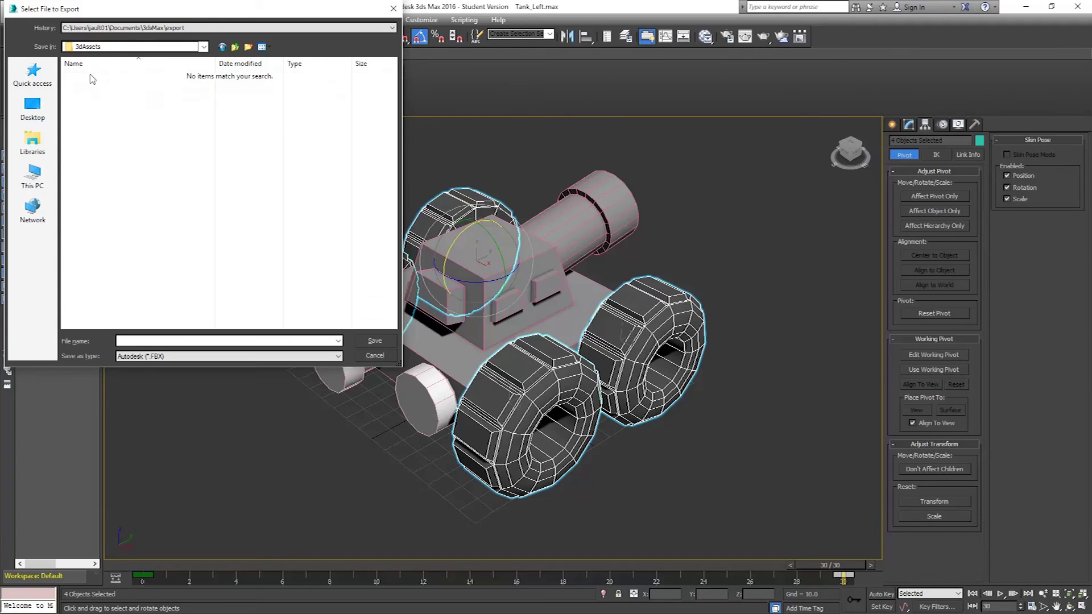
click(238, 49)
click(237, 49)
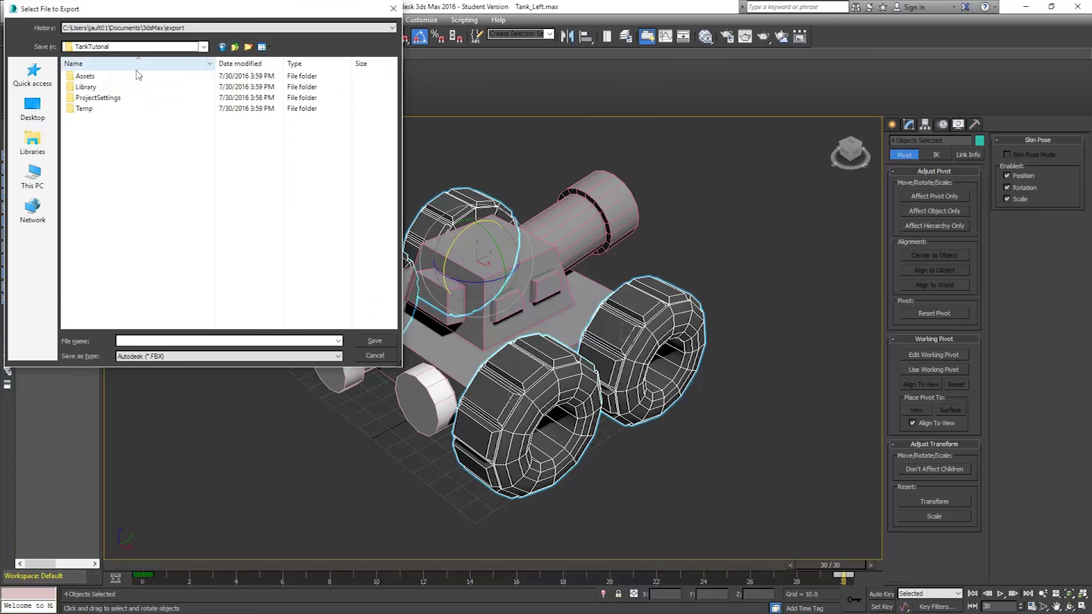
double_click(91, 77)
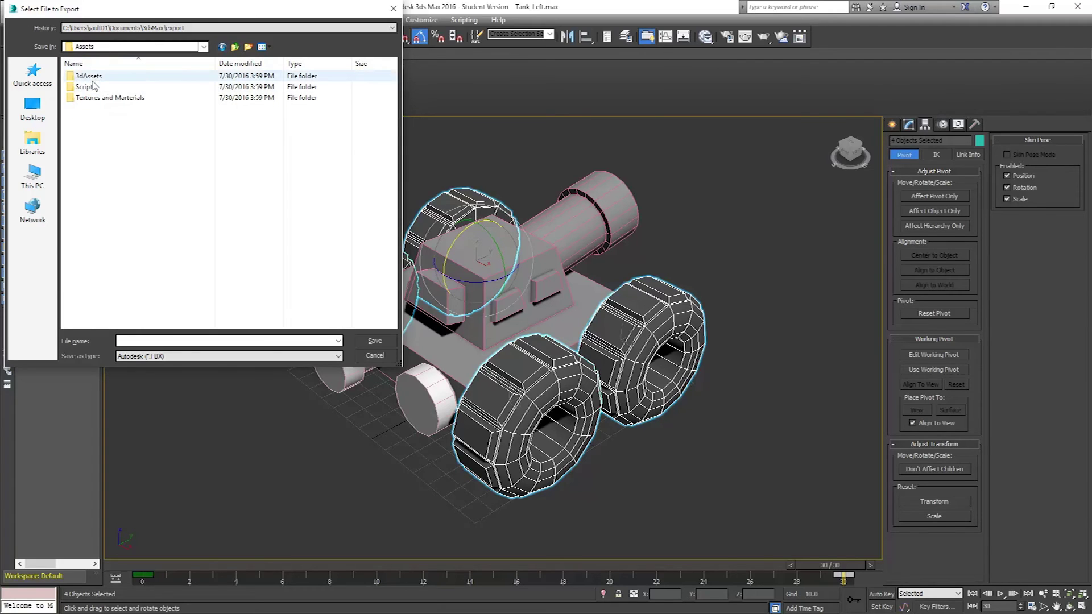
click(94, 78)
double_click(94, 78)
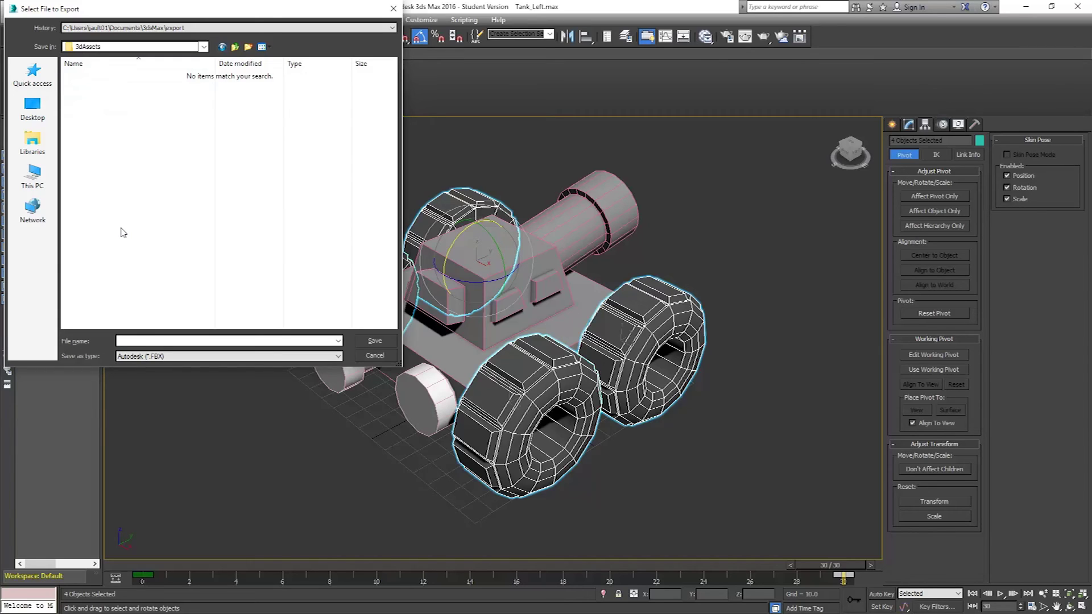
text(tank_Left)
click(374, 341)
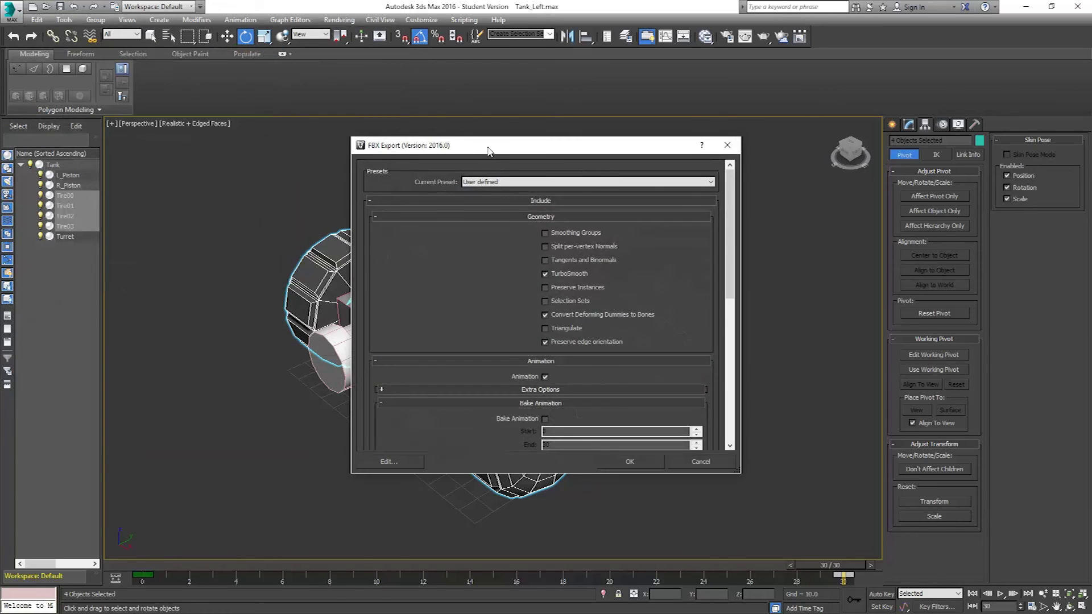
Export tank_Left with Bake Animation on for frames 0–30, reviewing the Cameras, Lights and Embed Media options.
drag(488, 151, 478, 126)
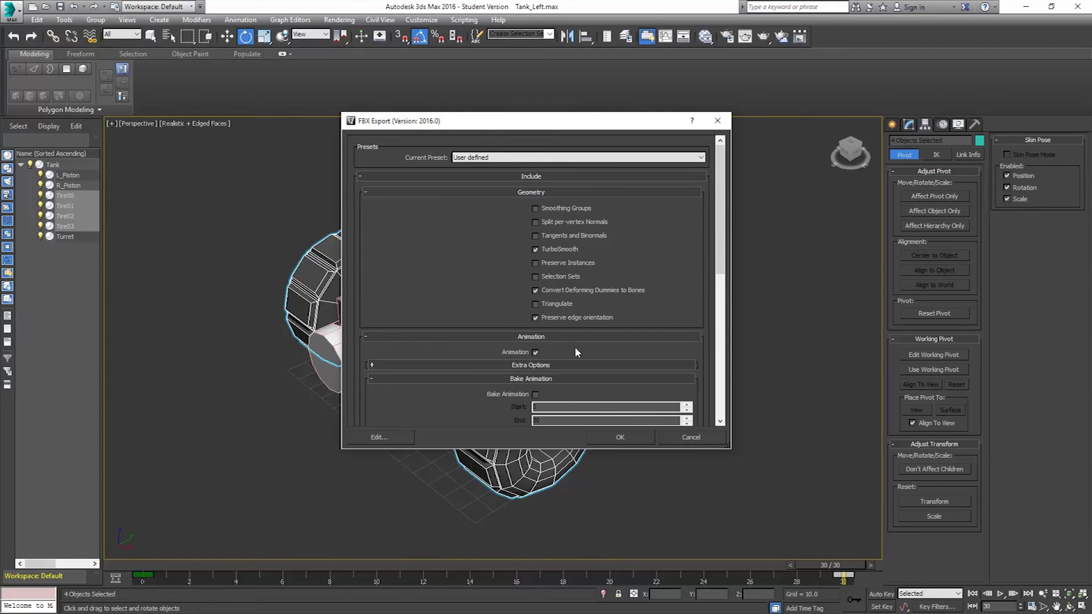
click(535, 394)
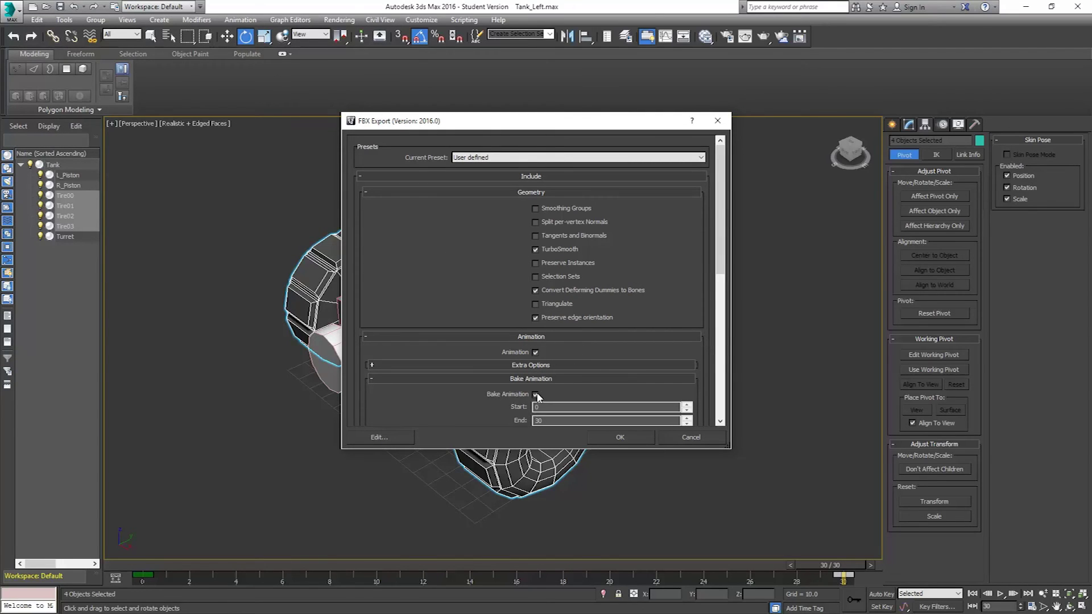
drag(730, 259, 726, 304)
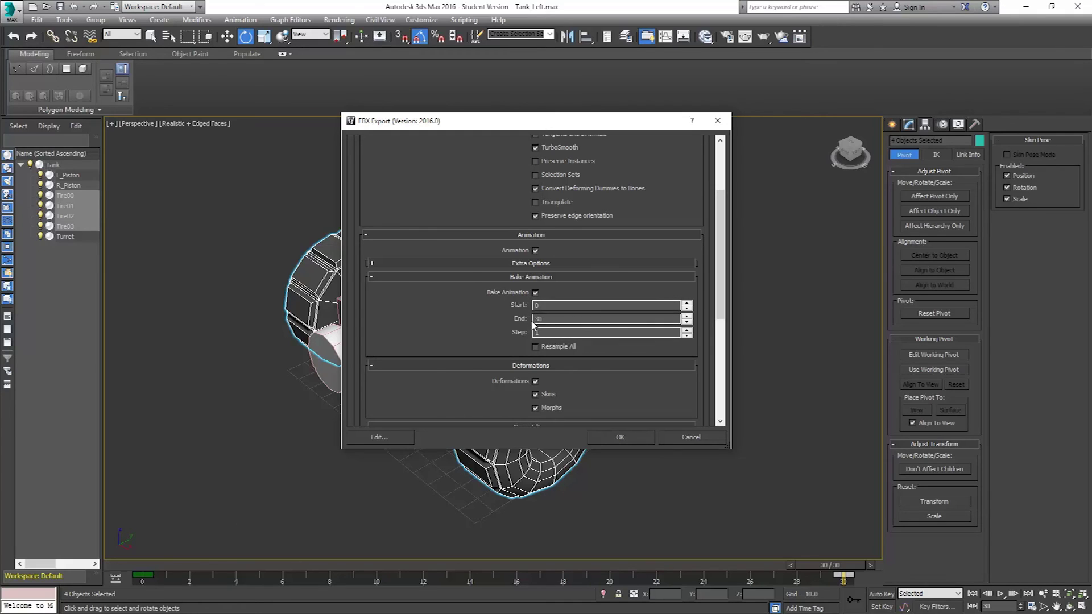
click(541, 365)
click(515, 380)
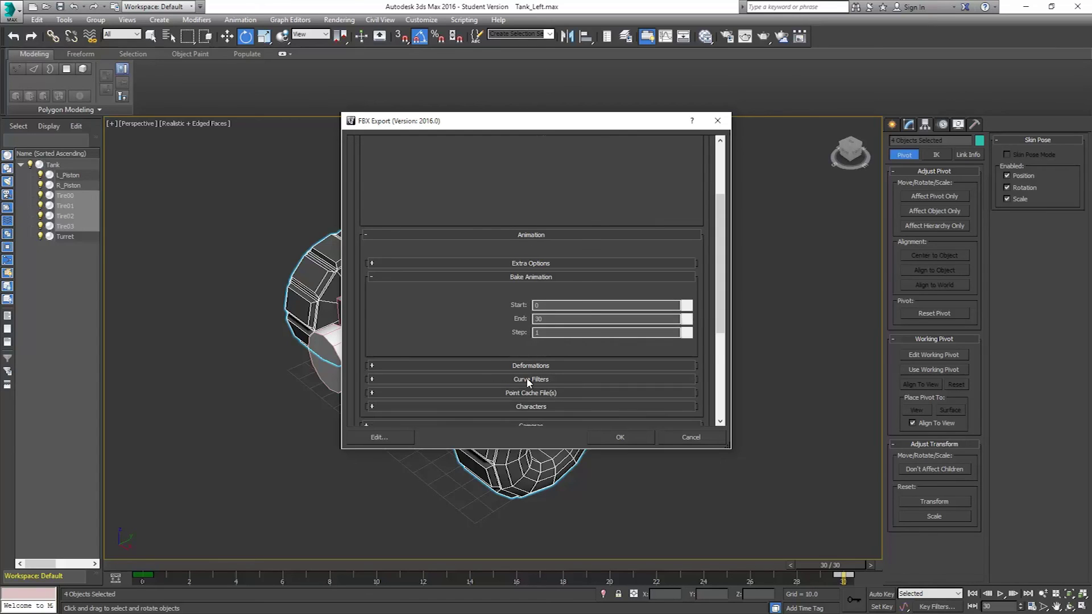
scroll(432, 341, down, 3)
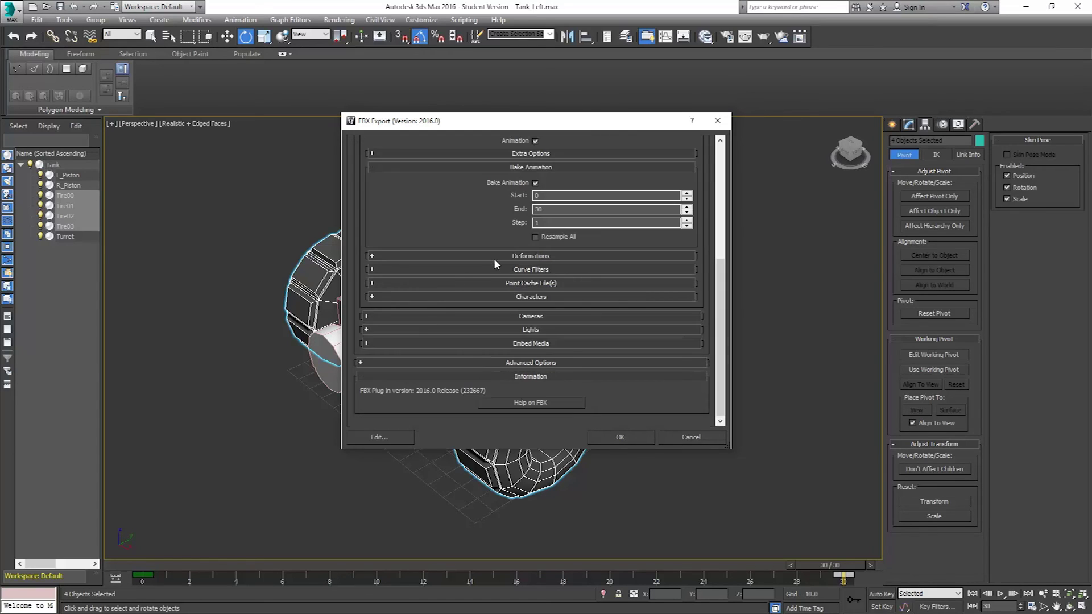
scroll(495, 258, up, 3)
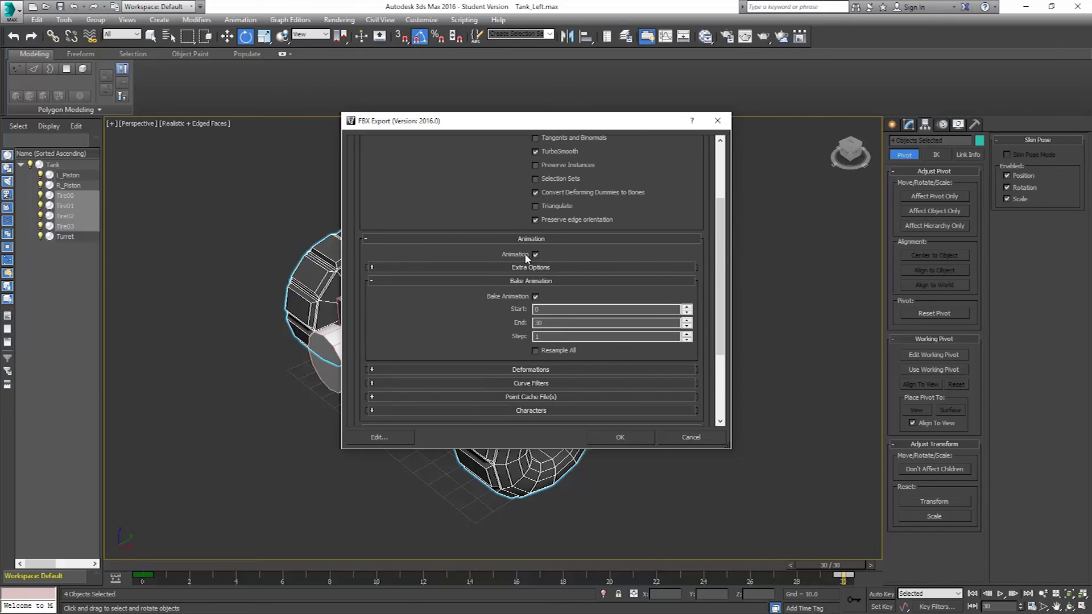
scroll(483, 318, down, 3)
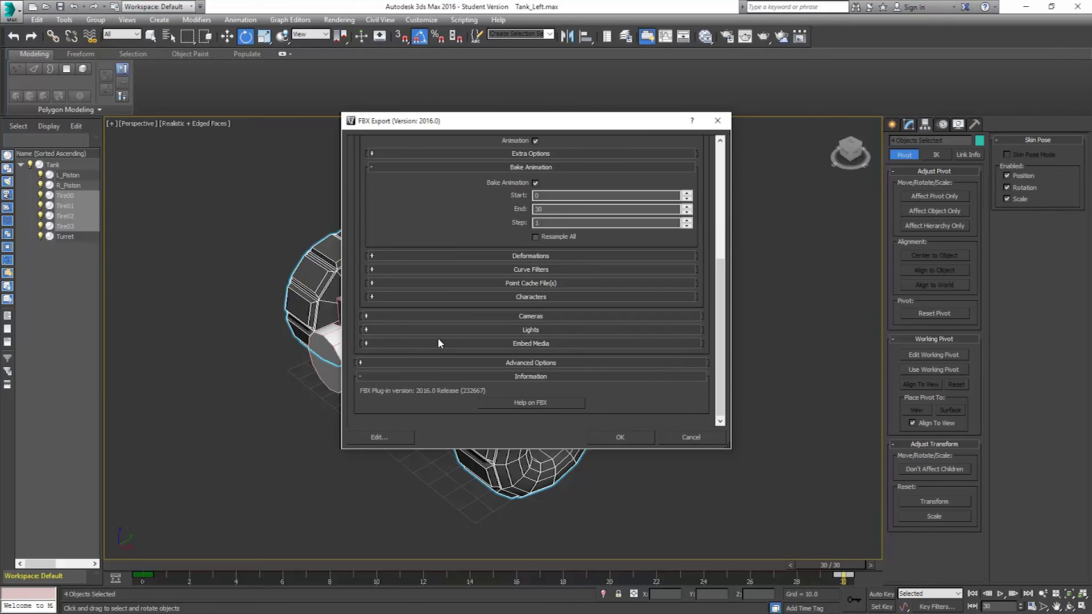
click(531, 316)
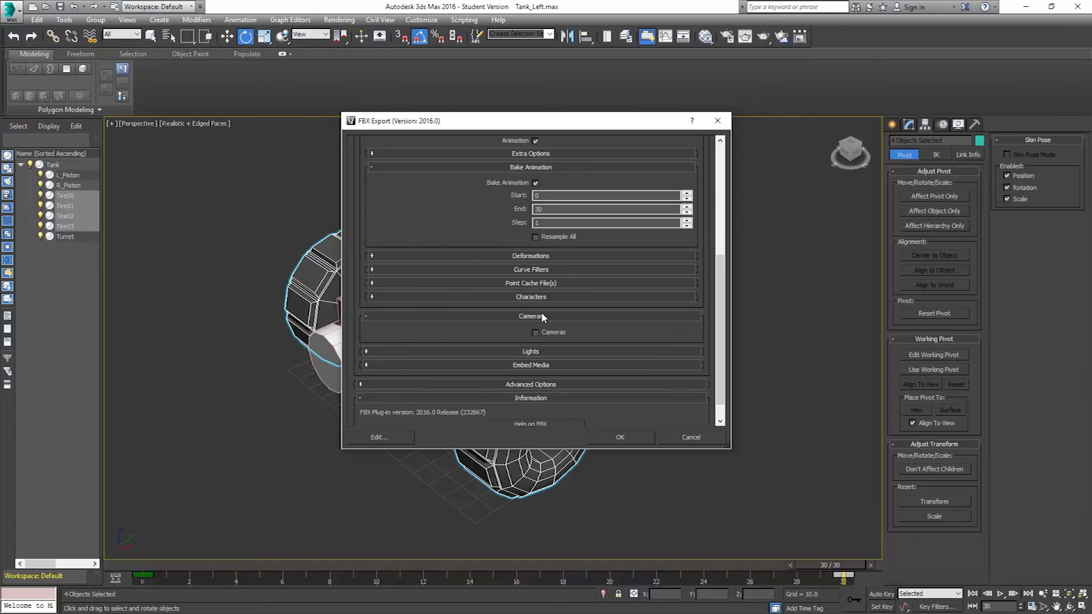
click(517, 351)
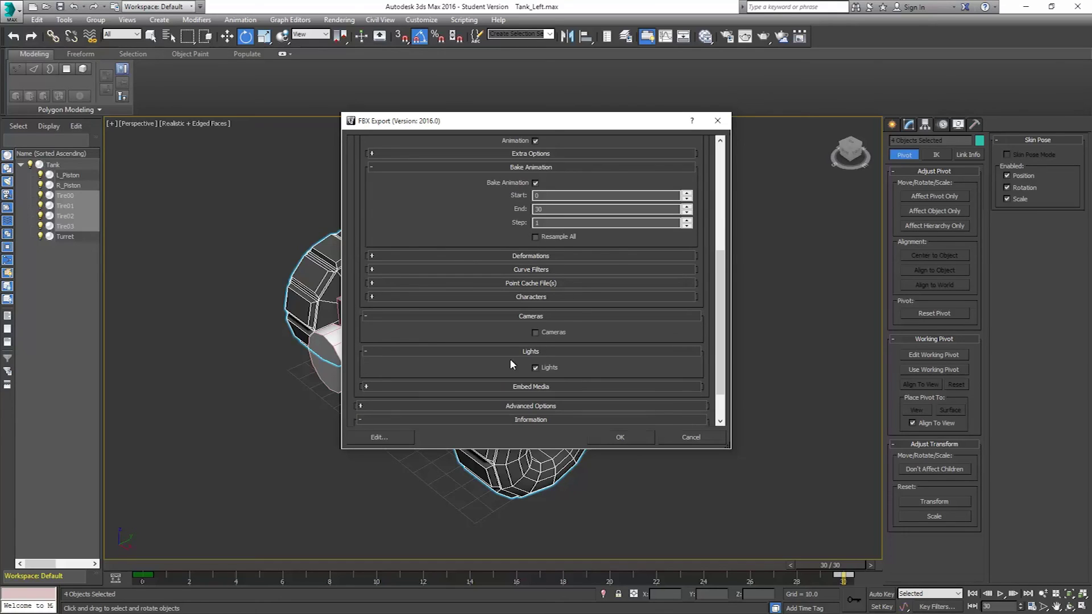
click(527, 387)
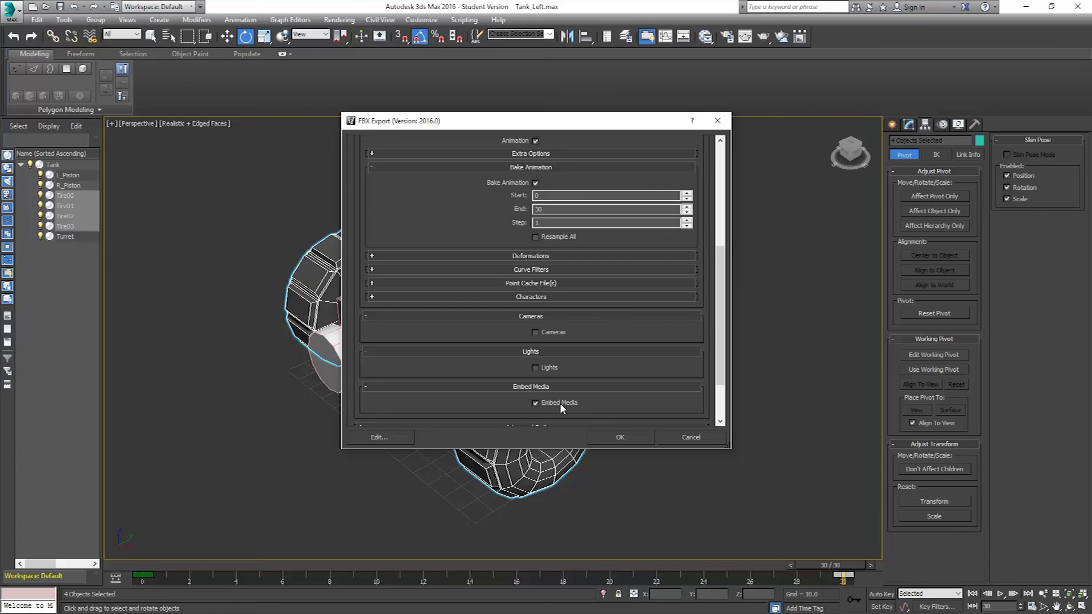
click(619, 437)
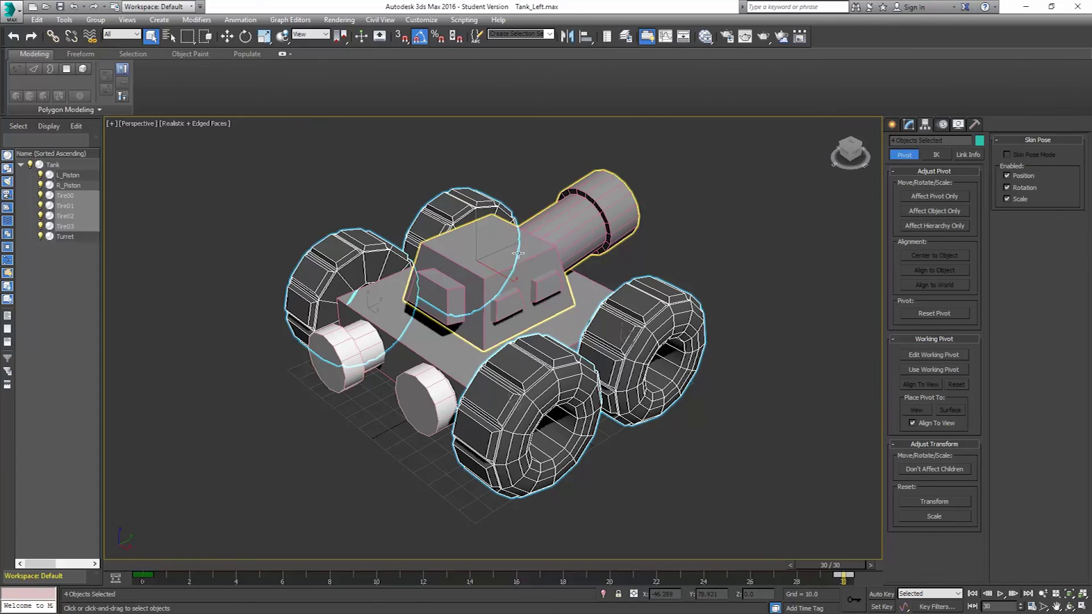
Save the Tank_Left scene.
click(9, 10)
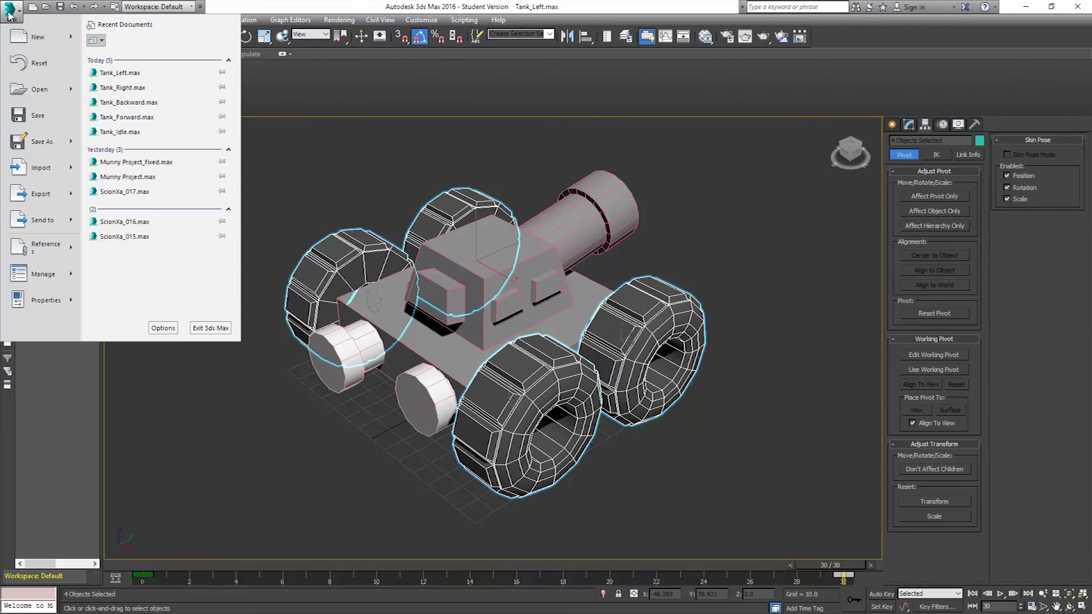
click(38, 116)
click(9, 13)
Open Tank_Right.max and export it as tank_Right.FBX, renaming it from the tank_Left.FBX name.
click(133, 88)
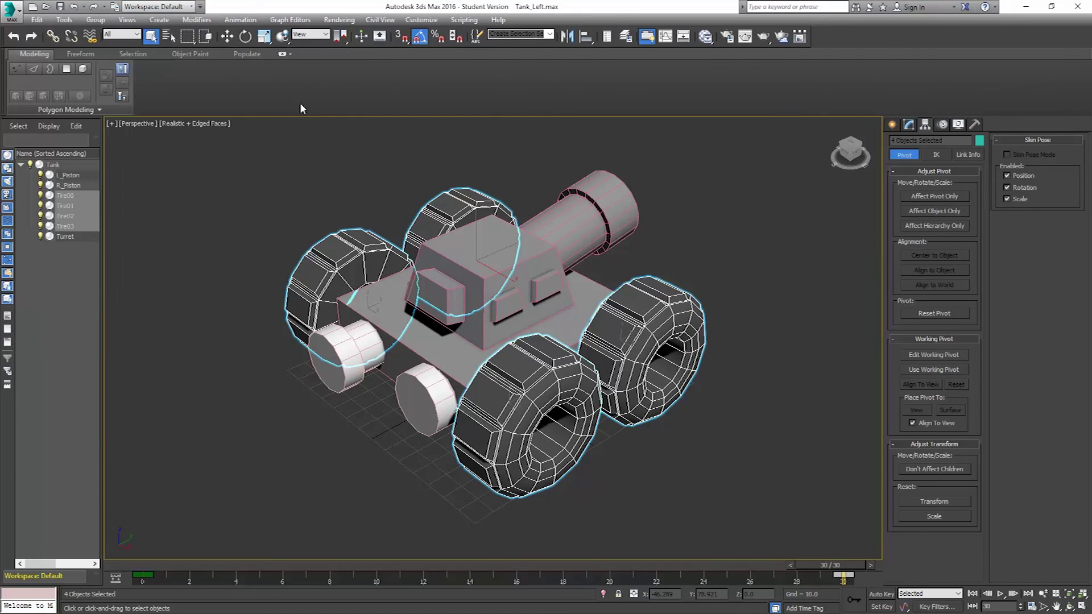
click(9, 14)
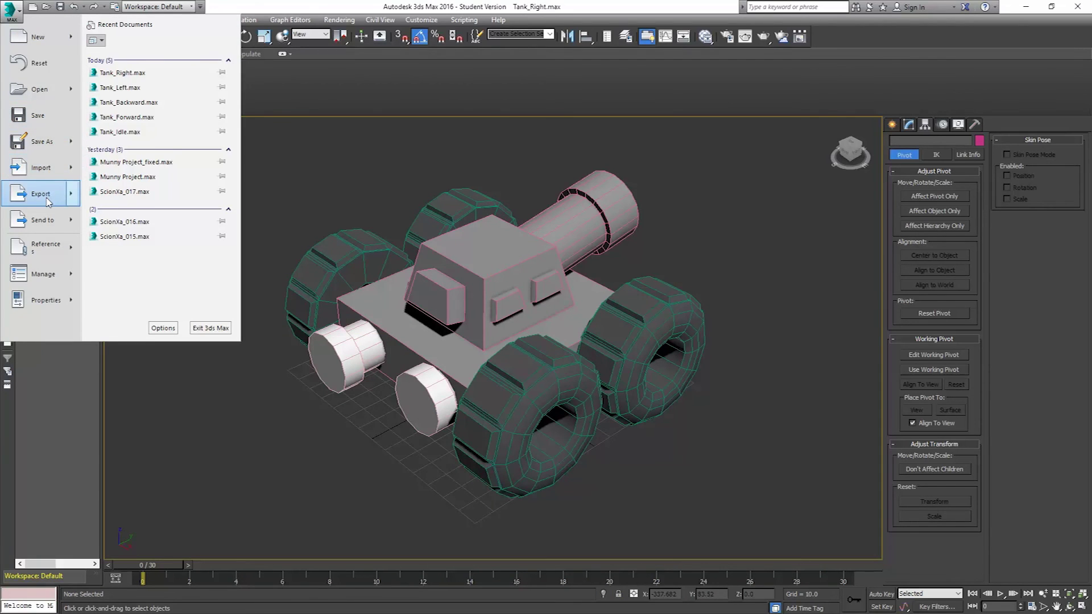
click(334, 190)
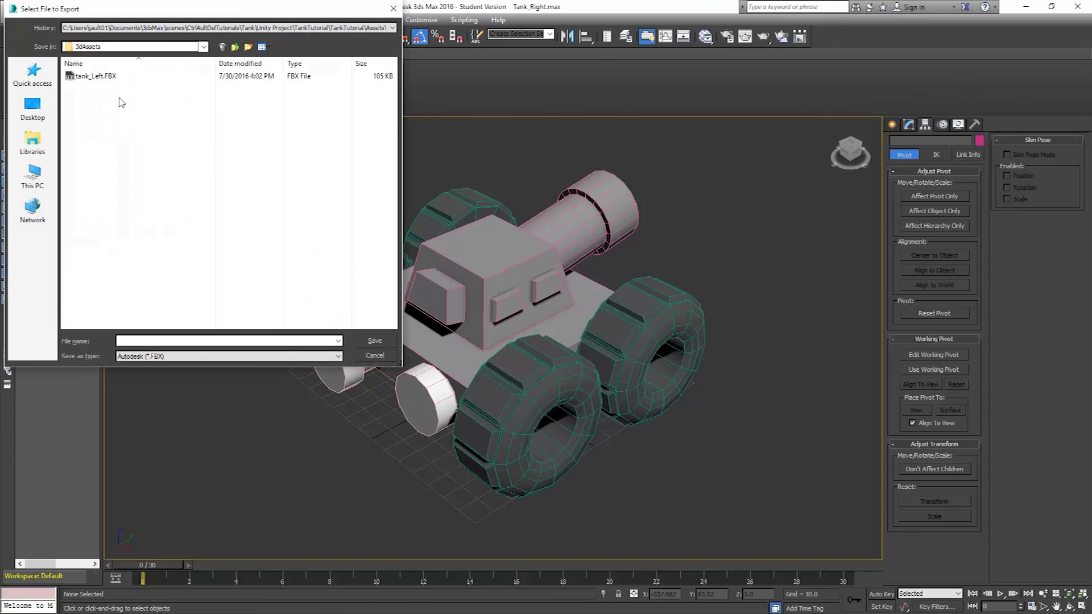
click(96, 76)
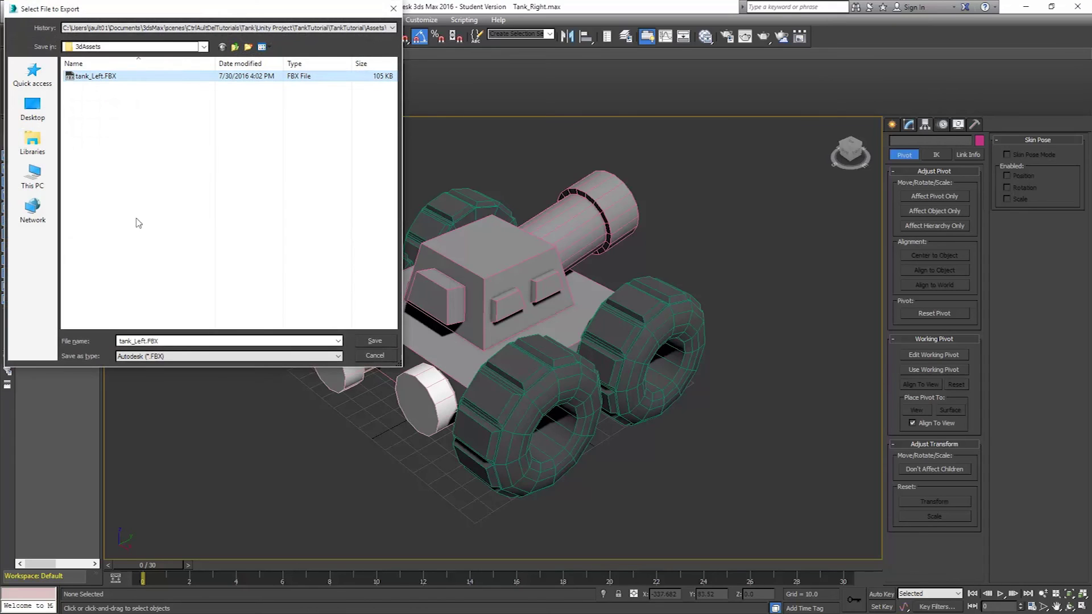
click(139, 340)
click(138, 340)
drag(139, 340, 206, 350)
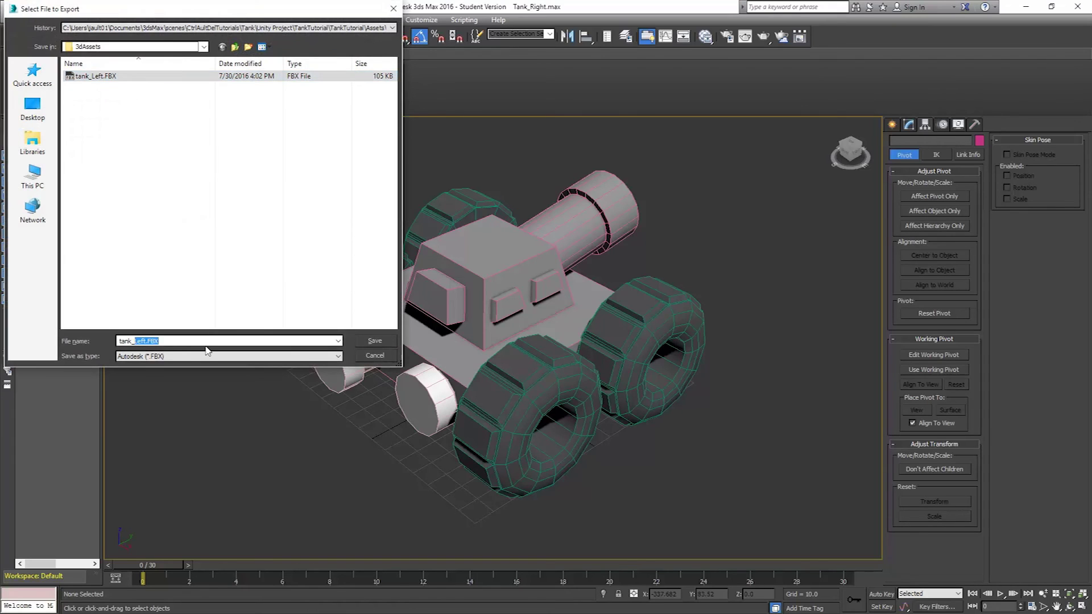
text(Right)
key(Return)
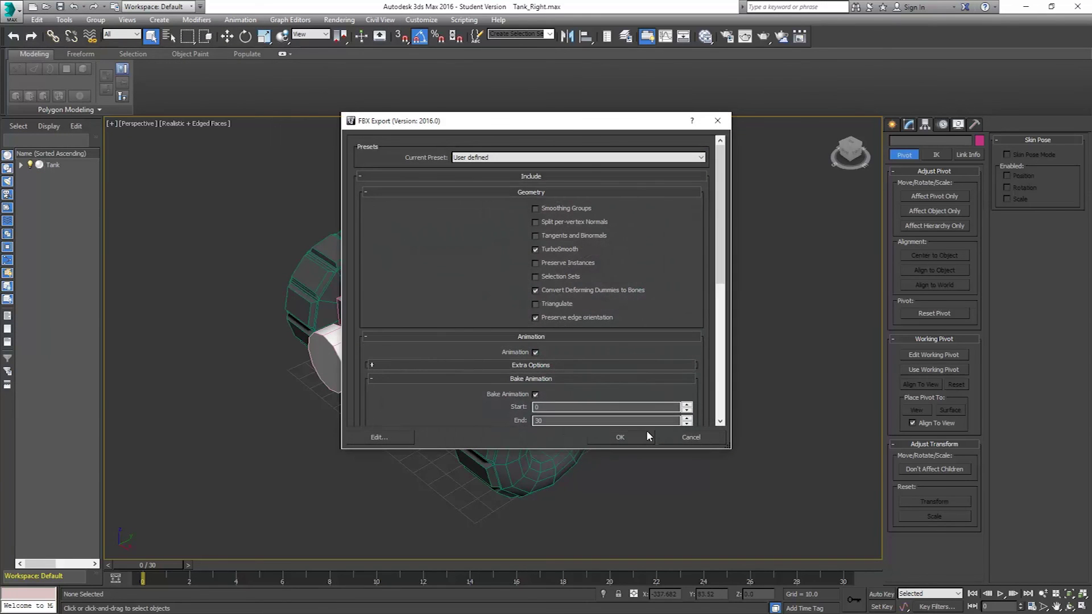
click(629, 434)
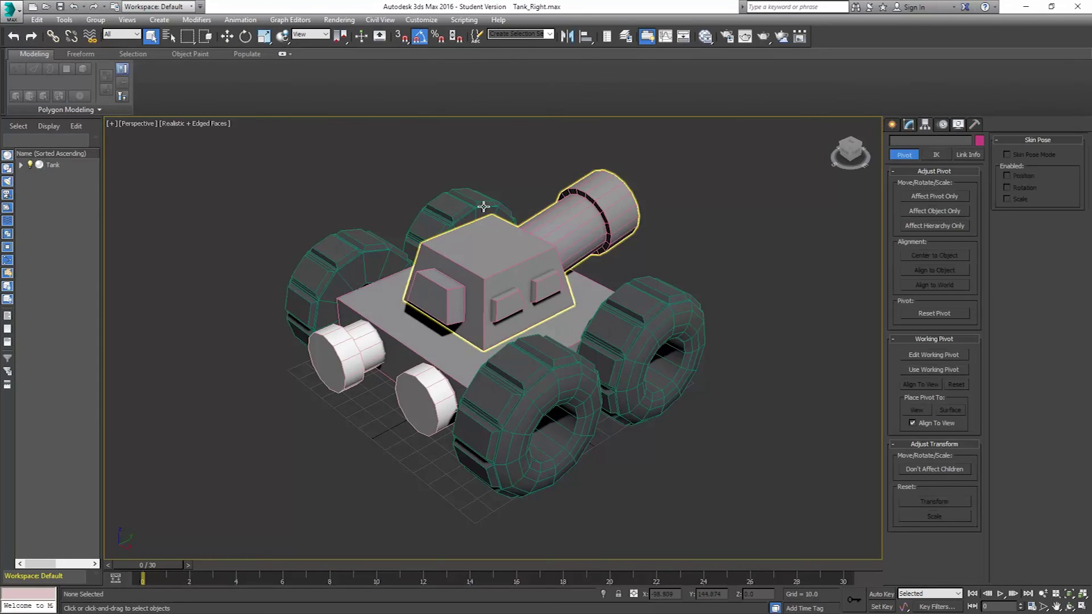
click(17, 9)
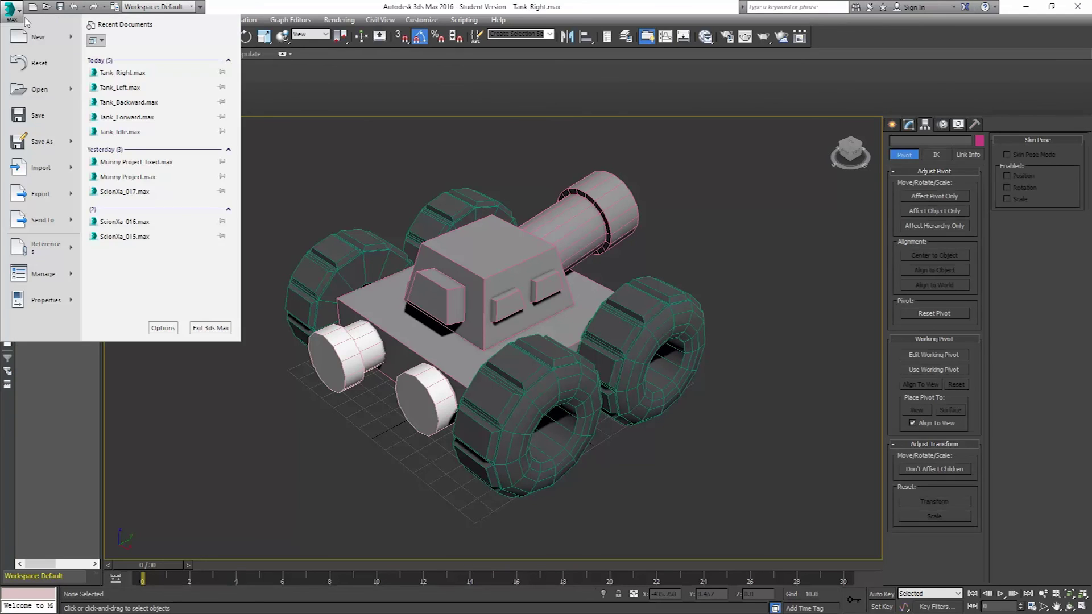
Open Tank_Backward.max and export it as tank_Backward.FBX, based on the tank_Right.FBX name.
click(162, 103)
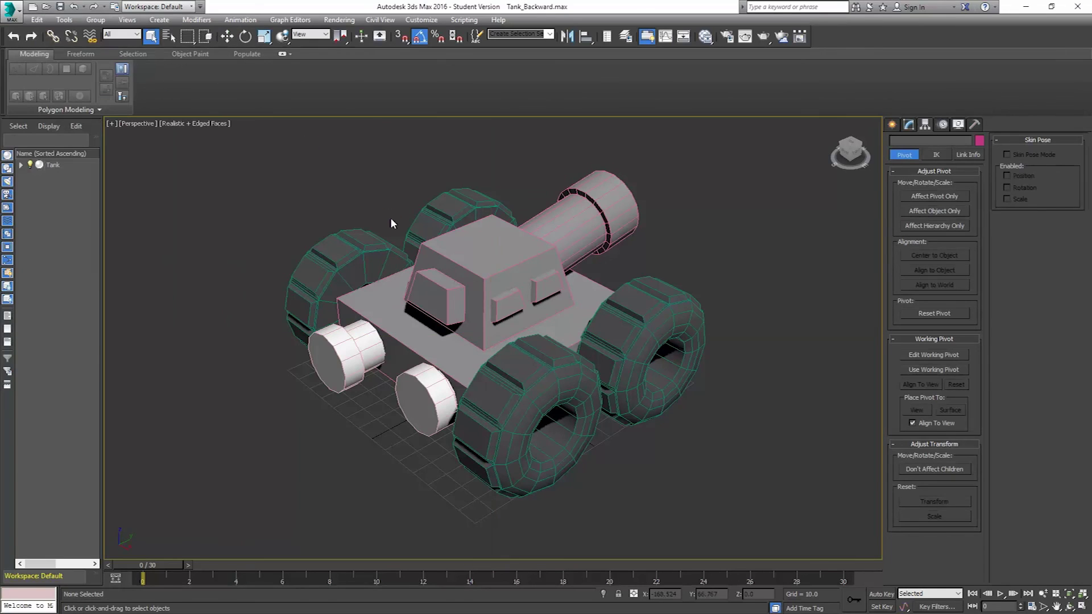
click(9, 13)
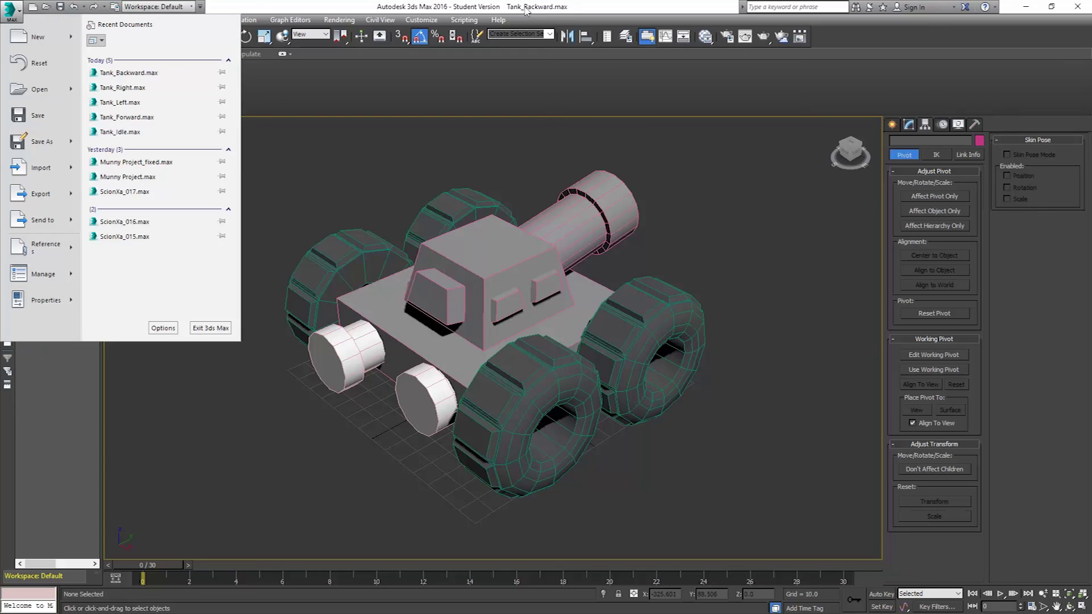
click(63, 191)
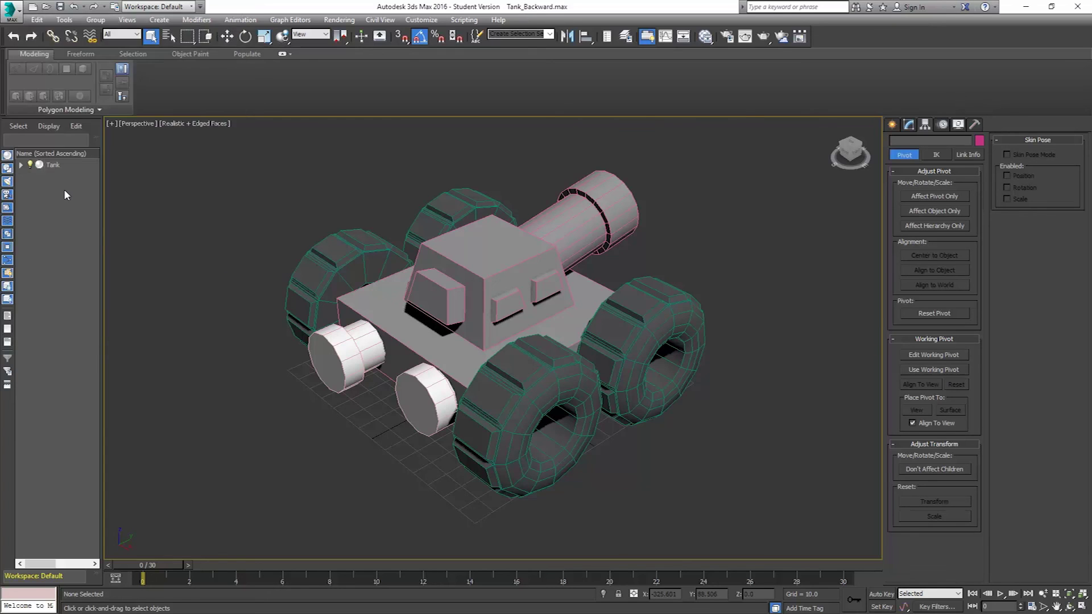
click(118, 87)
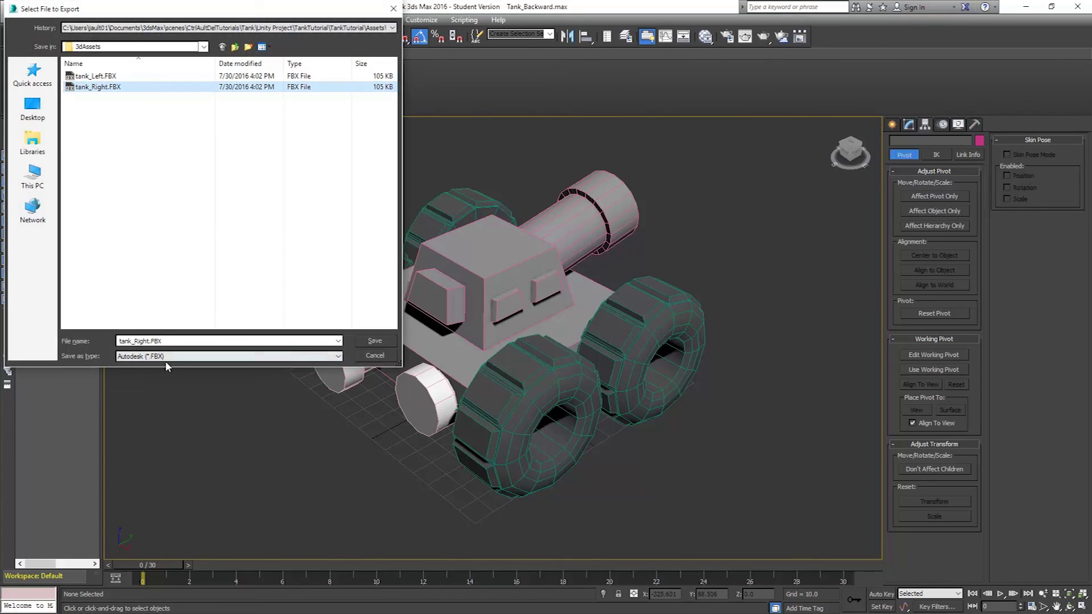
click(164, 340)
drag(164, 340, 137, 342)
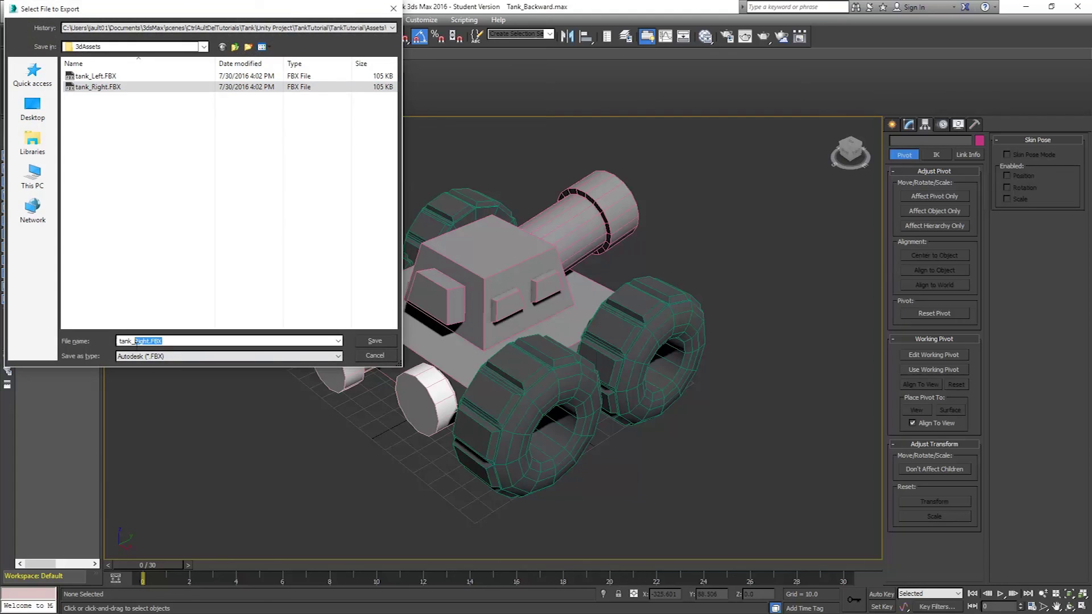
text(Ba)
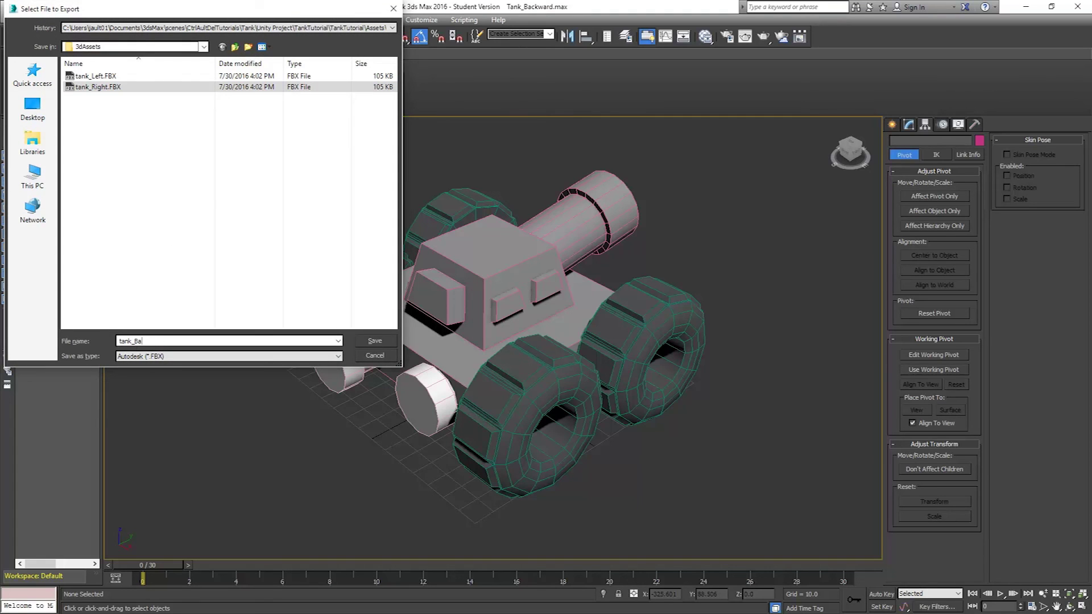
text(ckward)
click(381, 343)
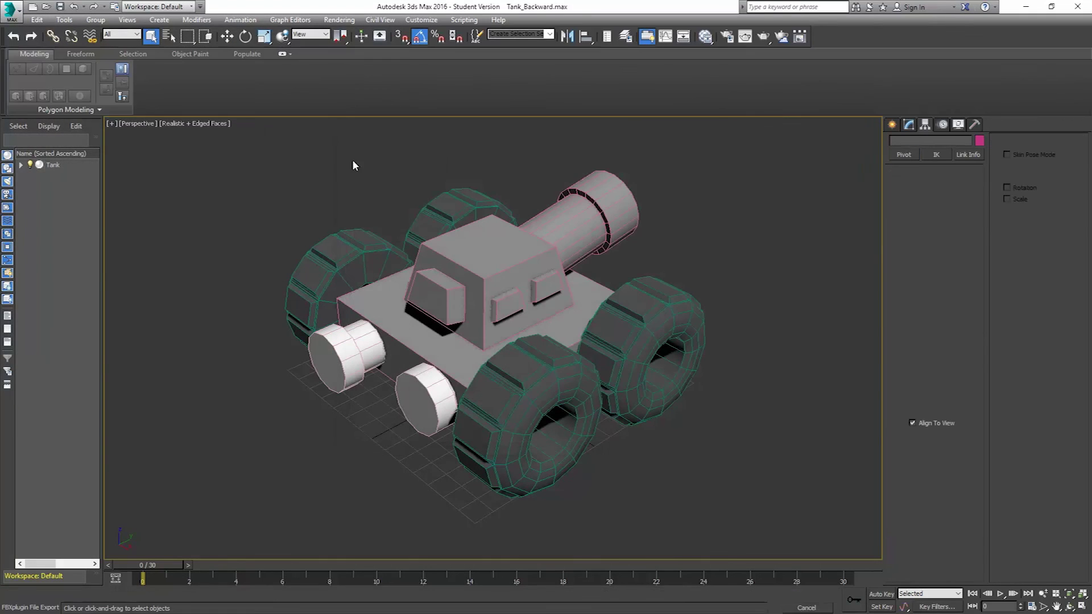
click(10, 10)
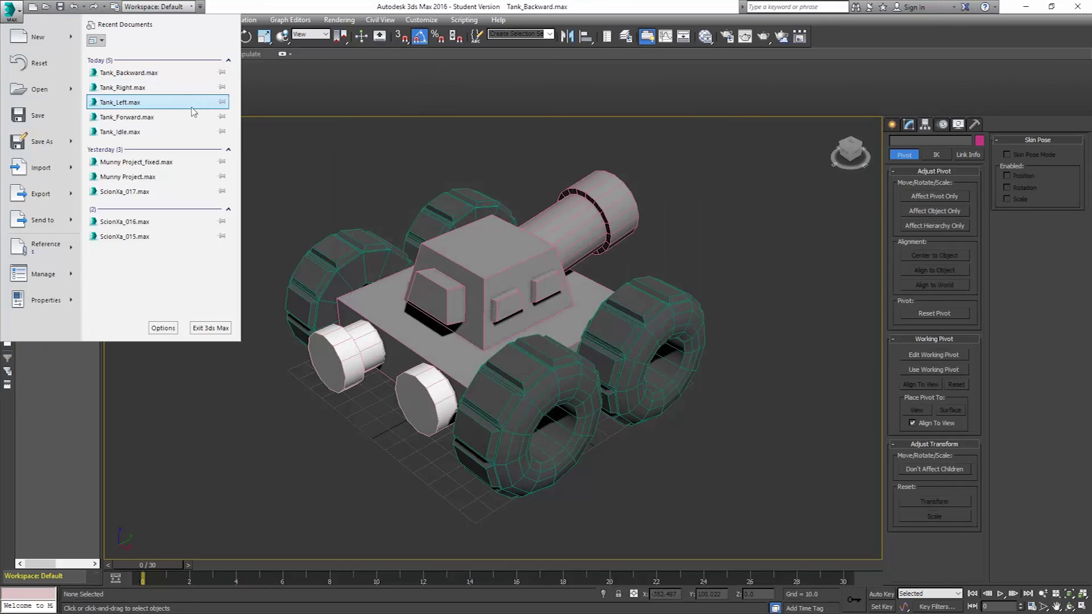
Open Tank_Forward.max and export it as tank_Forward.FBX, renaming it from tank_Backward.FBX.
click(147, 117)
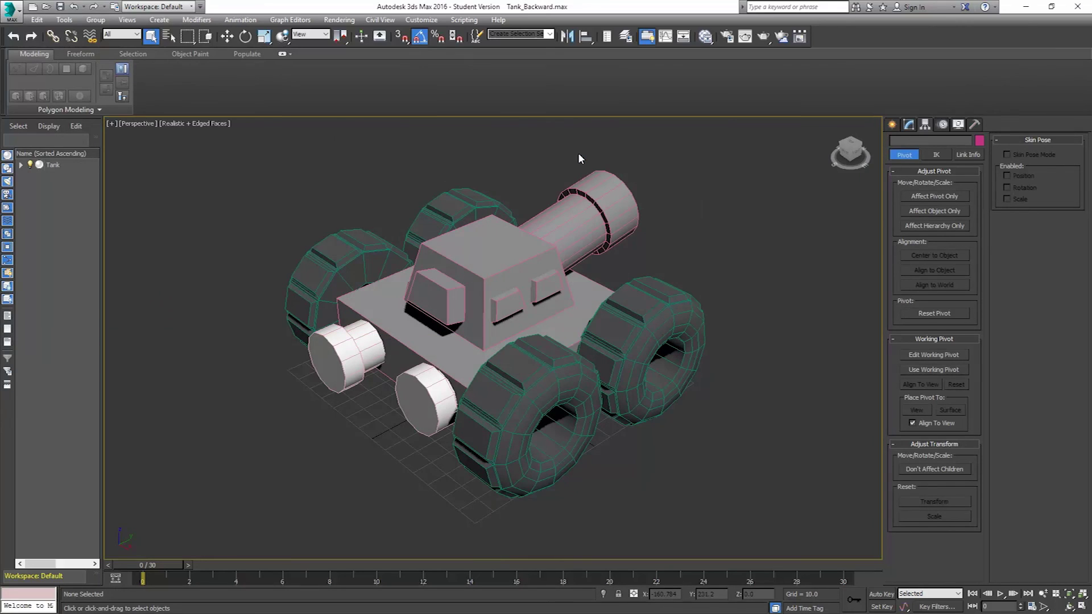
click(9, 10)
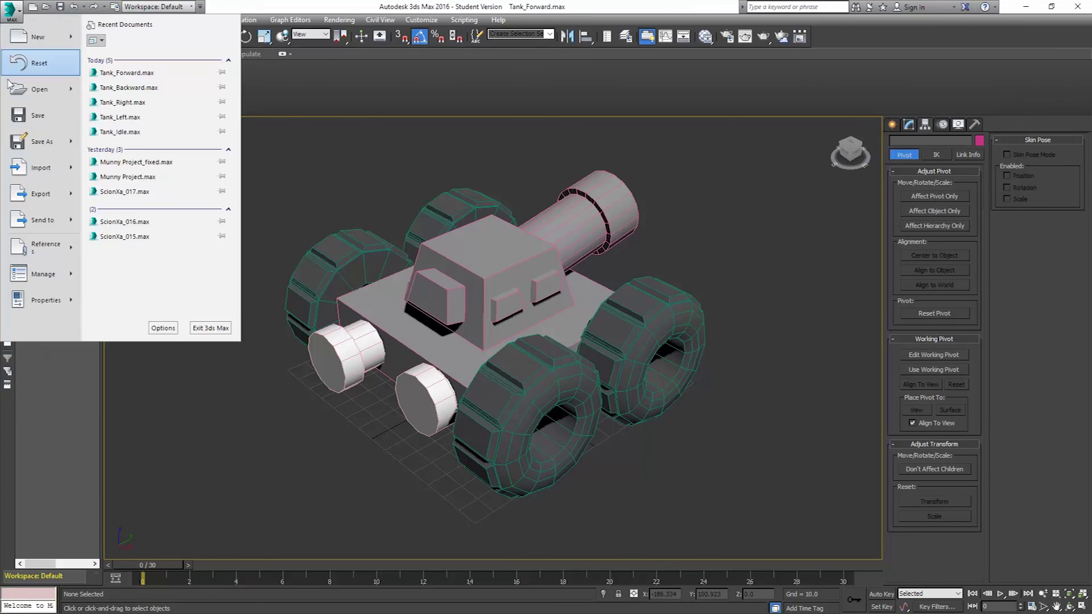
click(33, 188)
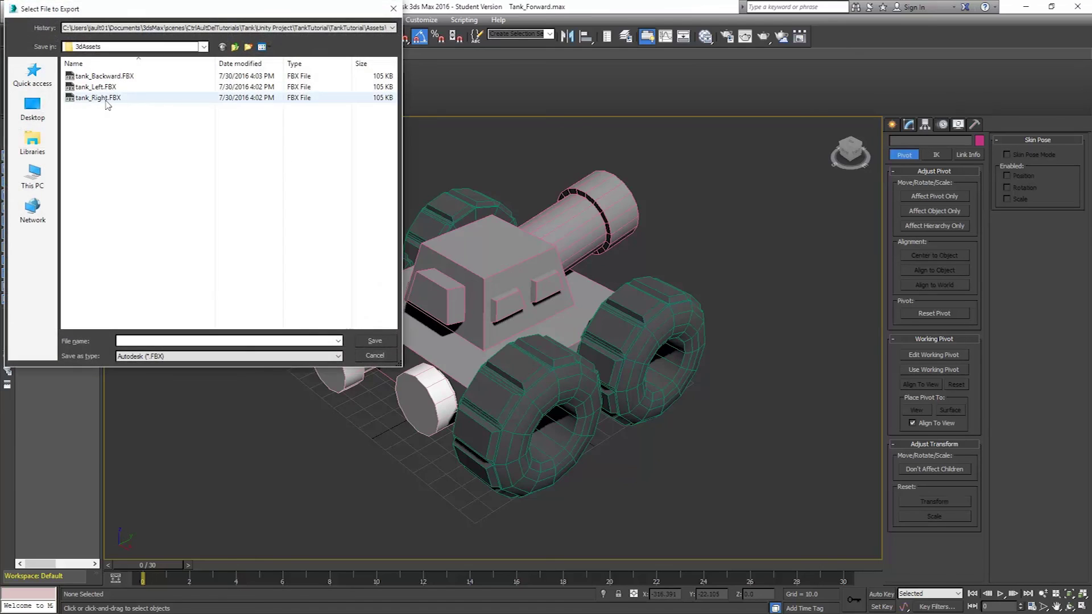
click(105, 76)
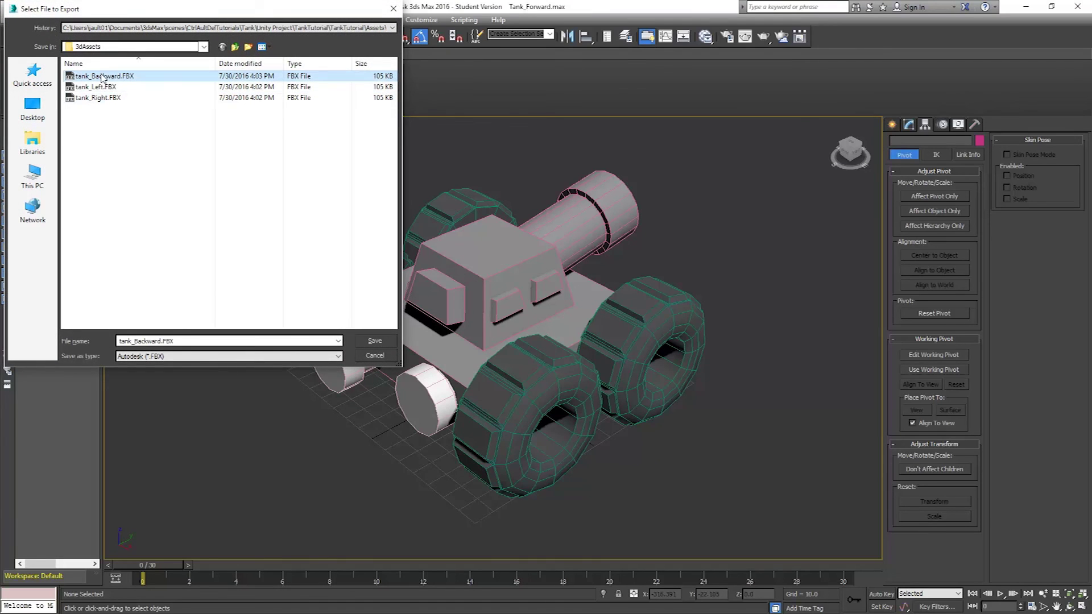
click(151, 340)
drag(147, 341, 143, 341)
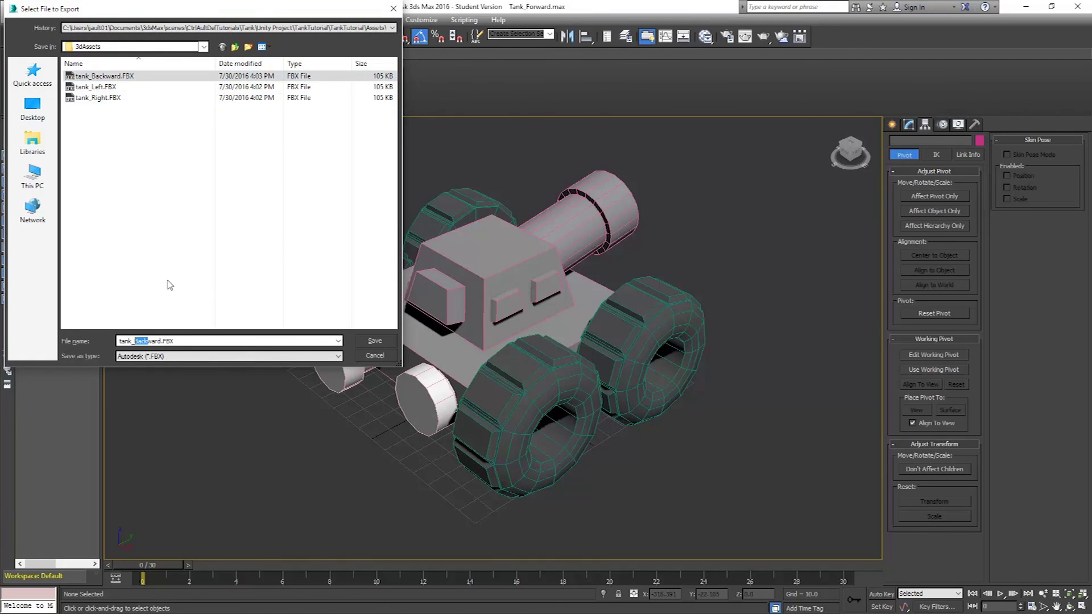
text(For)
click(383, 341)
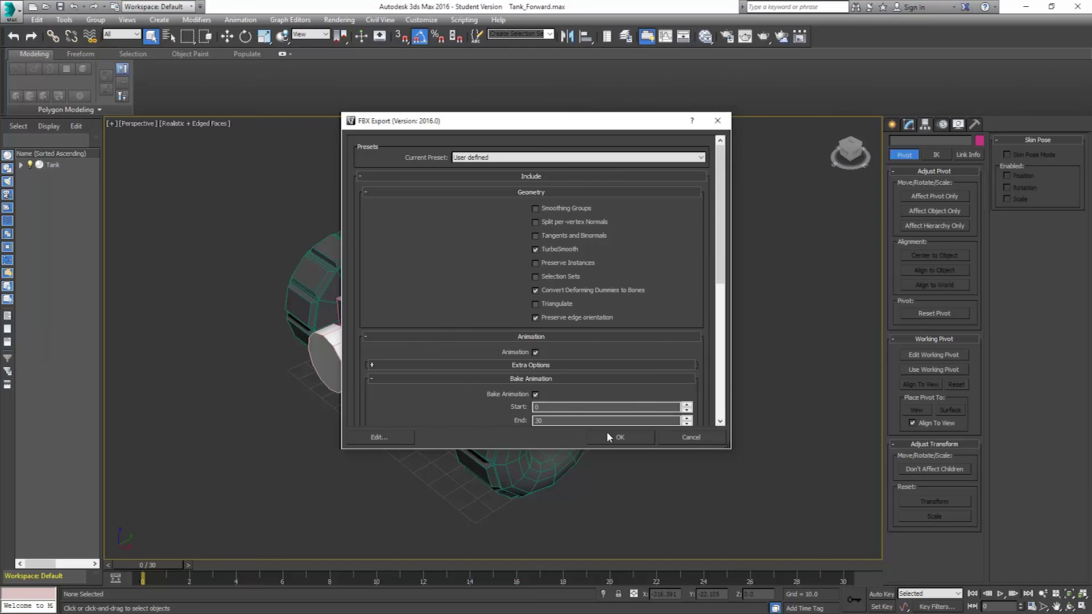
click(620, 437)
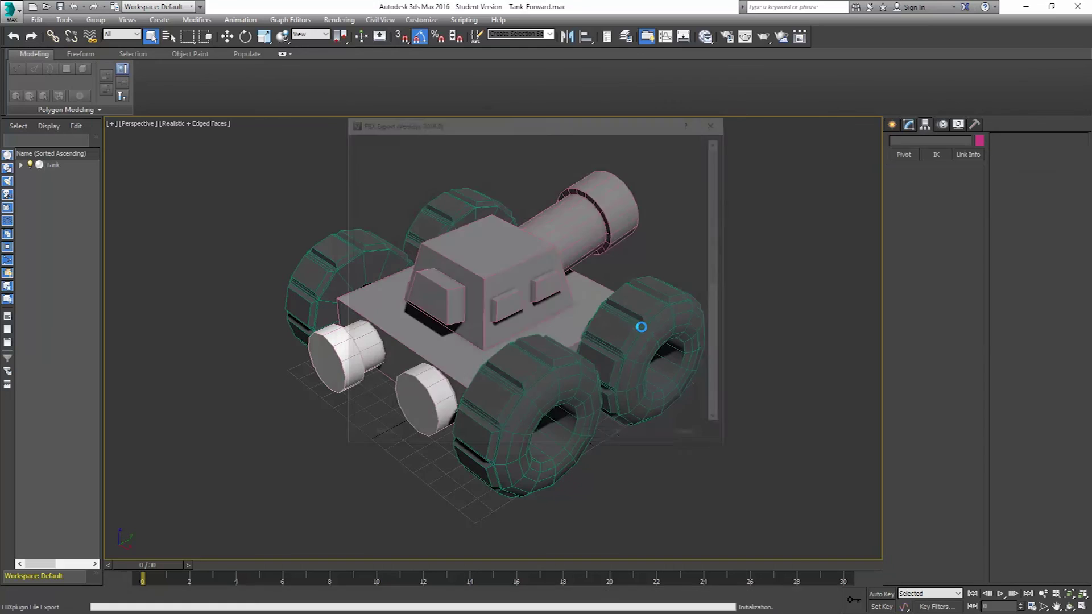
click(10, 10)
Open Tank_Idle.max and play its idle animation to check it.
click(120, 131)
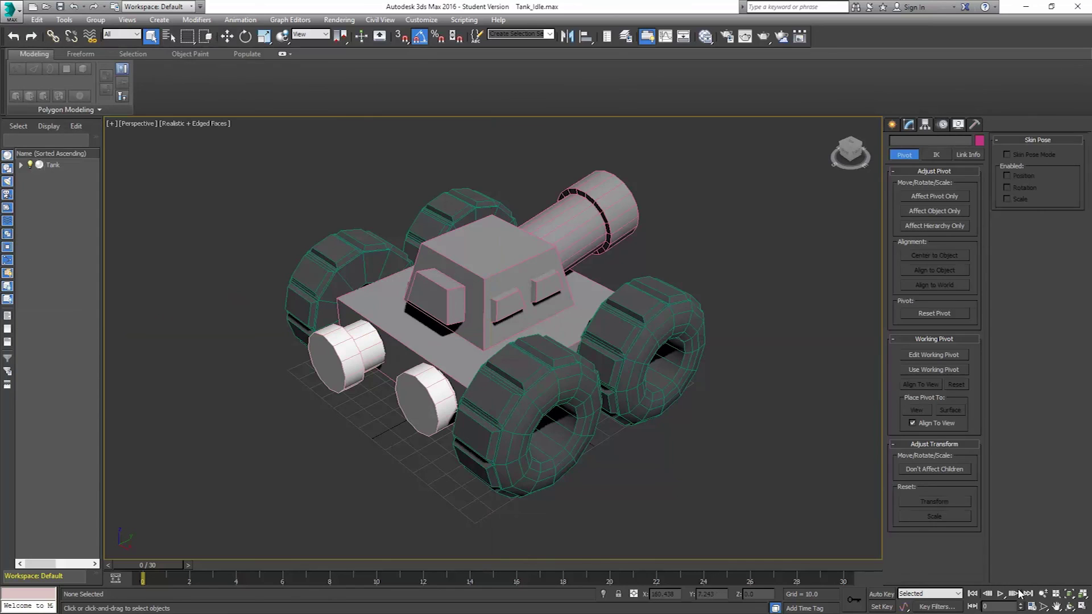
click(999, 593)
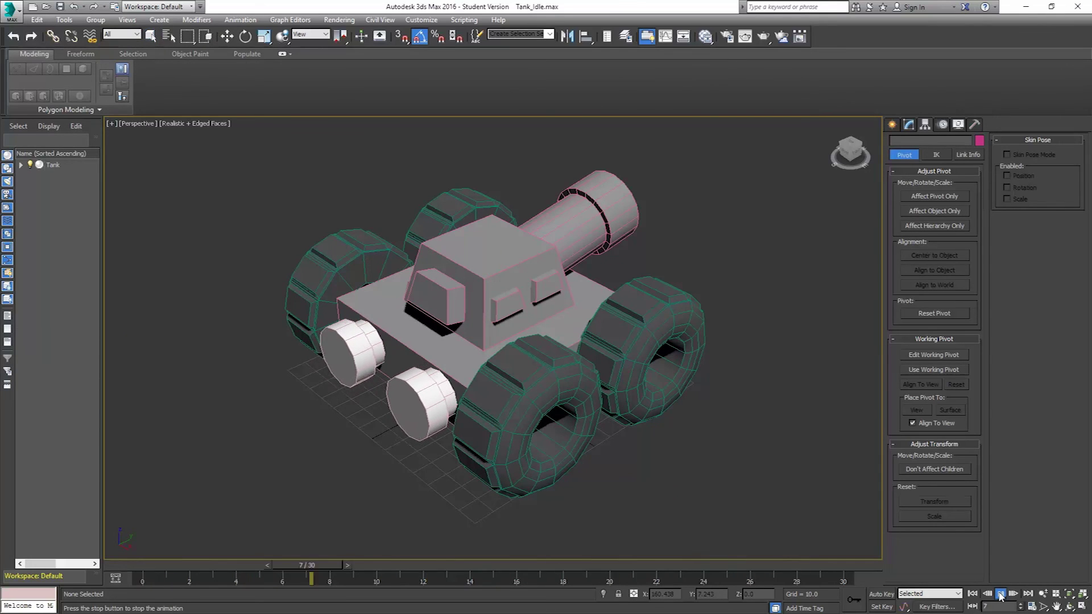
key(/)
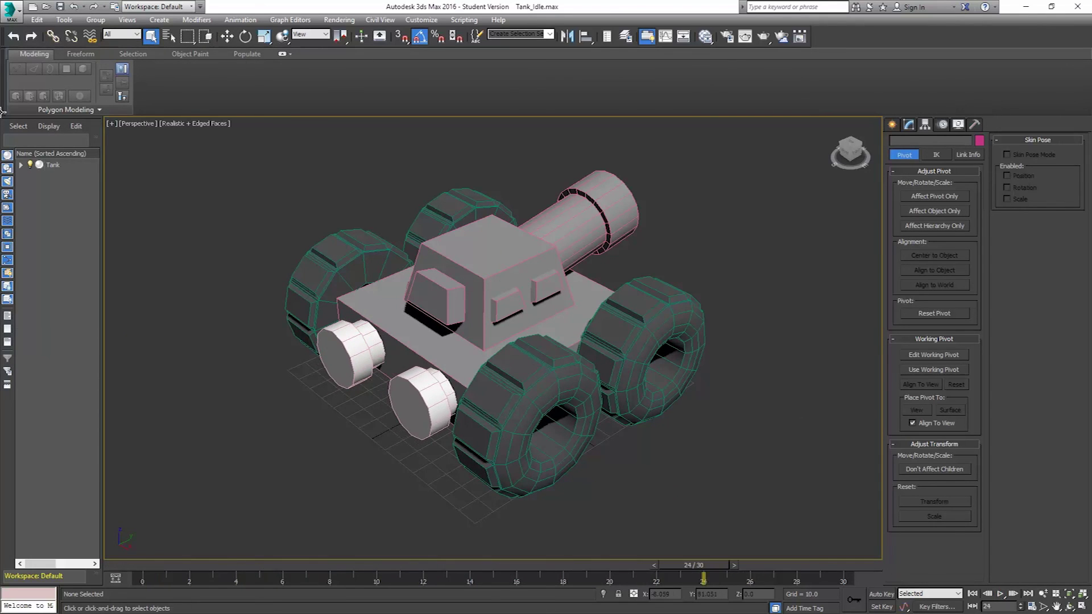
Export the idle scene as tank_Idle.FBX into 3dAssets, renaming it from tank_Right.FBX.
click(13, 10)
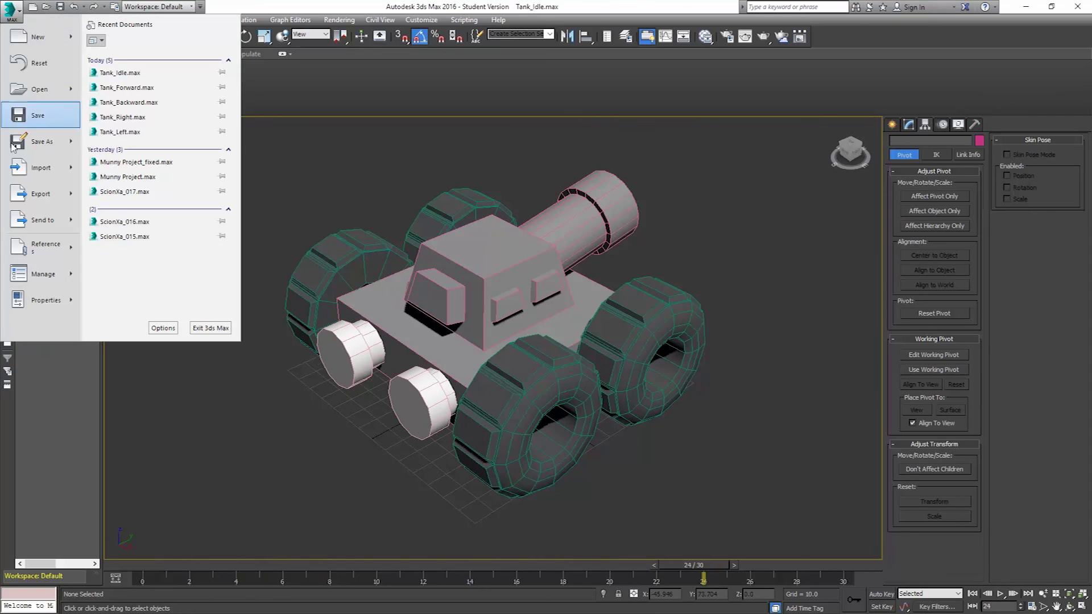
click(36, 196)
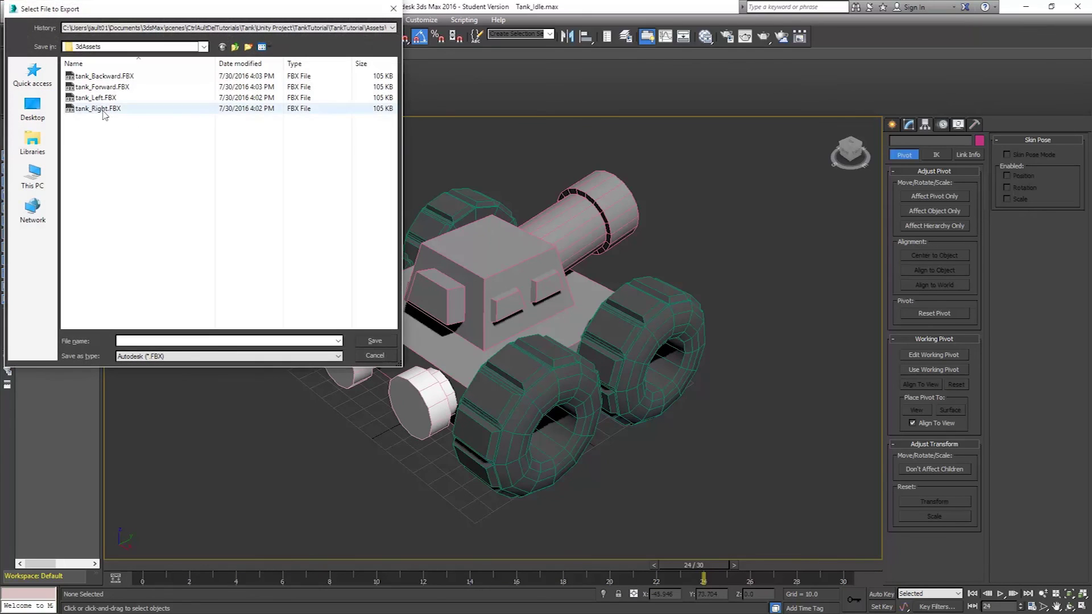
click(104, 111)
drag(164, 341, 136, 344)
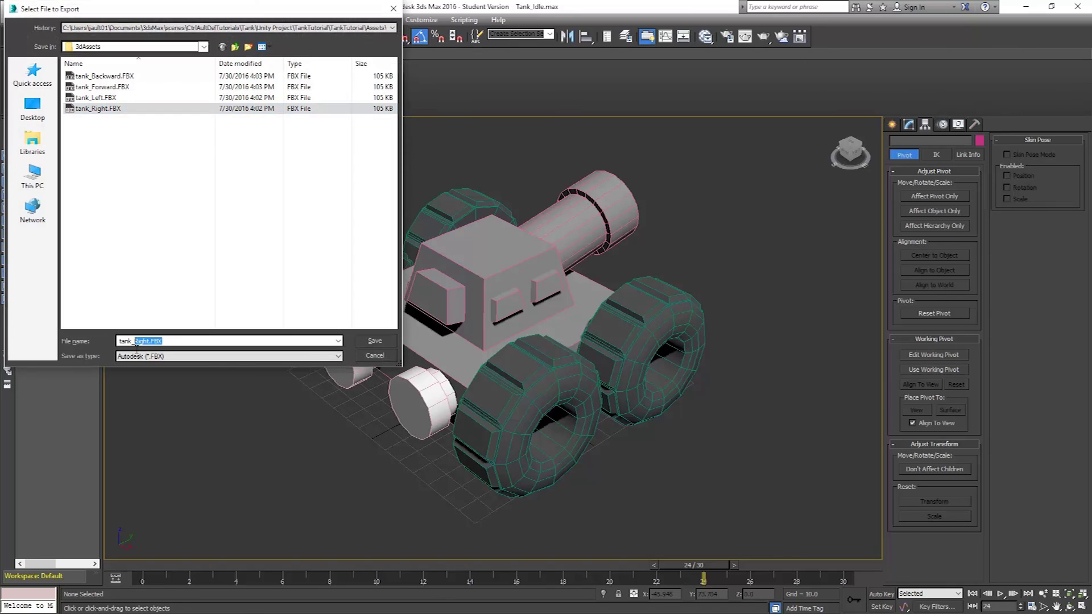
text(Idle)
click(373, 342)
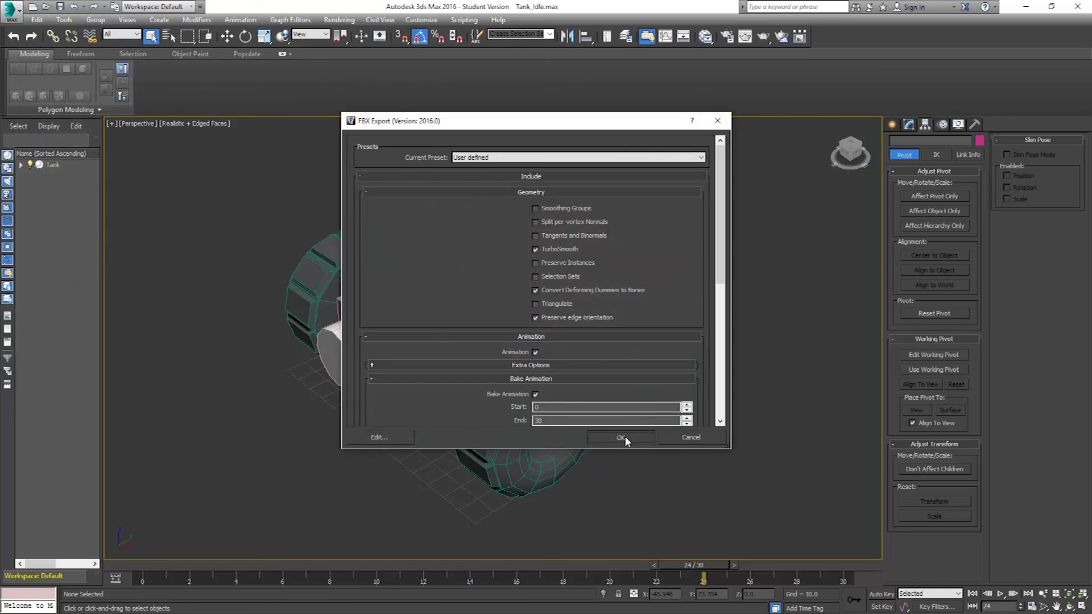
click(621, 436)
click(721, 427)
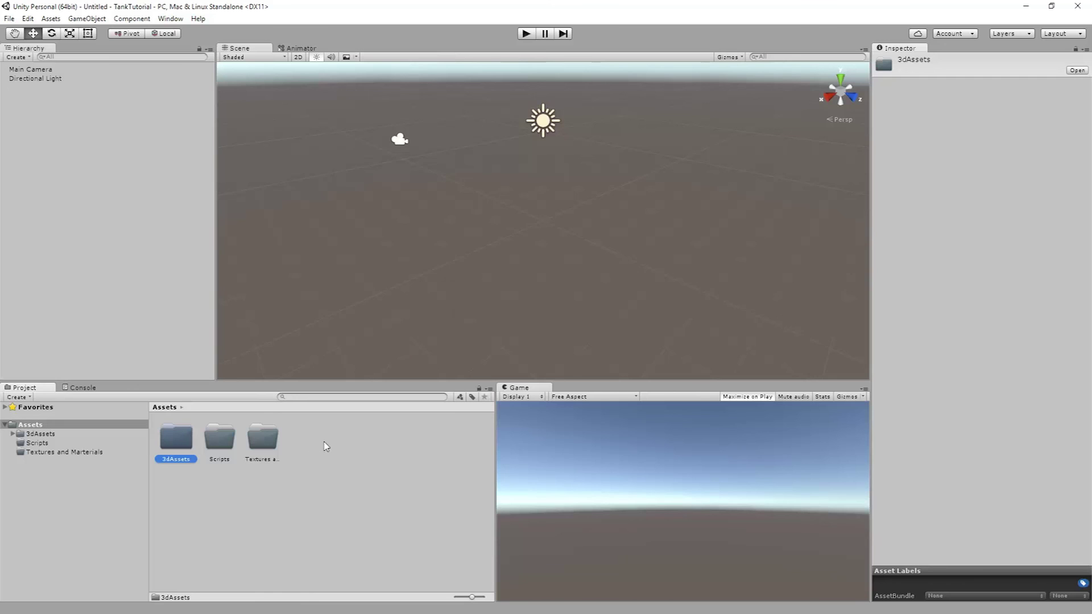
Add a folder named Scenes under Assets using Create > Folder.
right_click(314, 458)
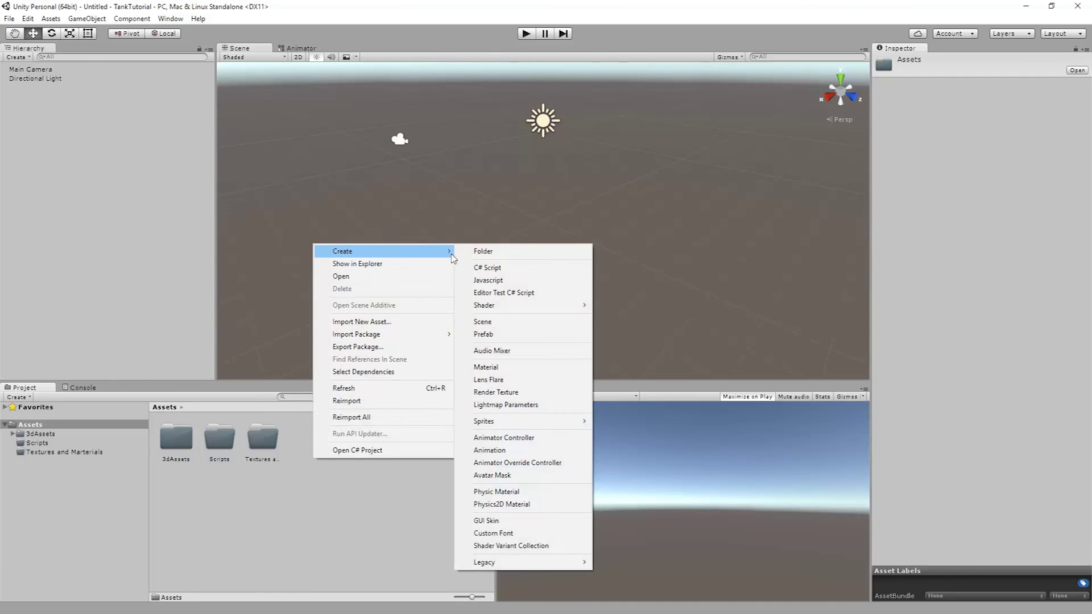
click(478, 252)
text(Scenes)
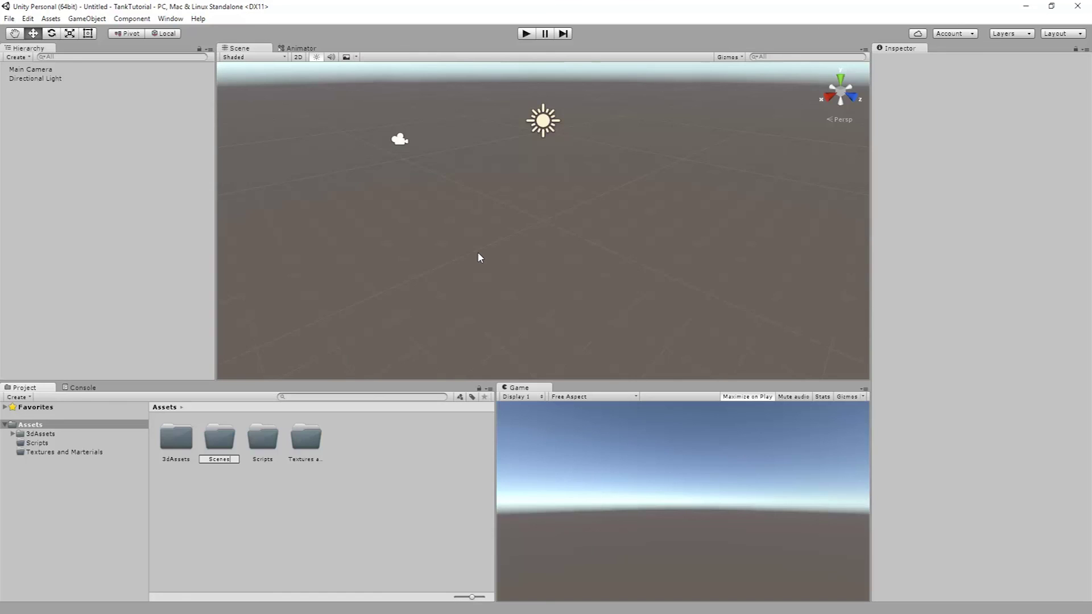
key(Return)
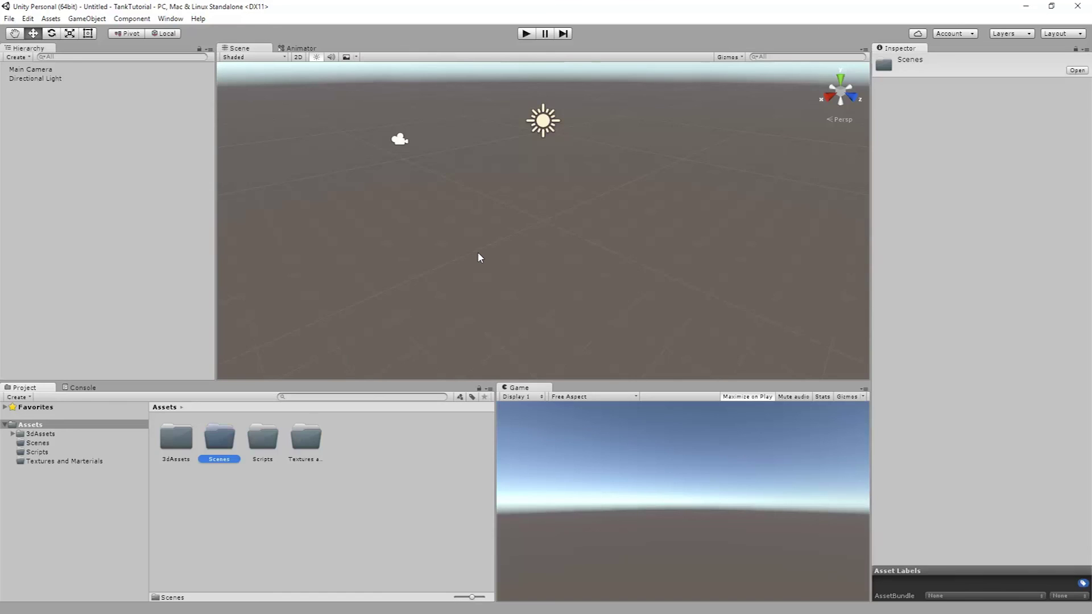
Open 3dAssets and inspect the tank_Forward, tank_Idle, tank_Left and tank_Right import settings.
double_click(183, 444)
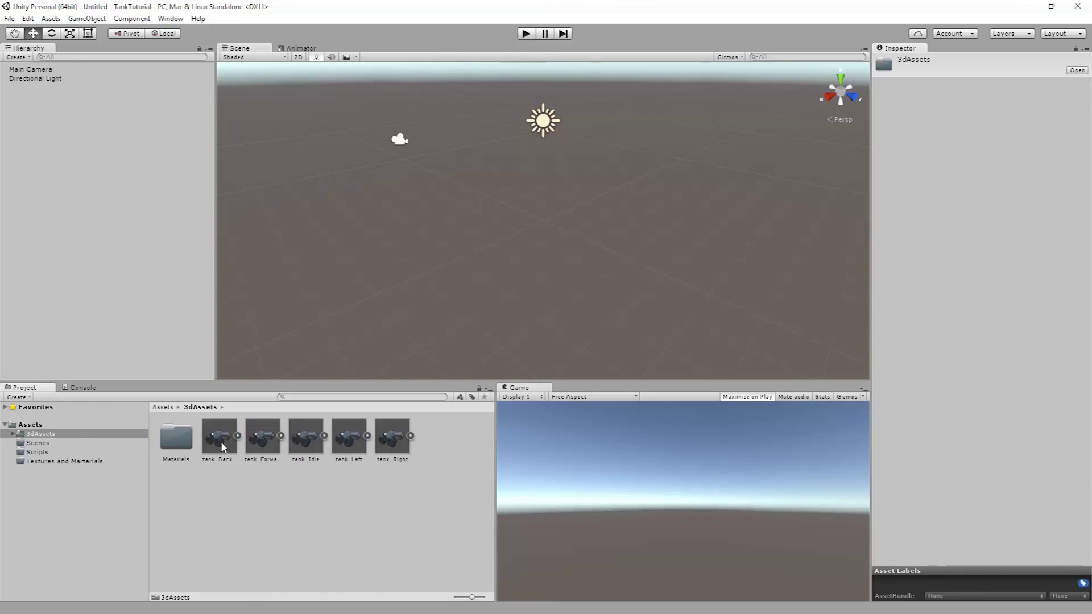
click(261, 439)
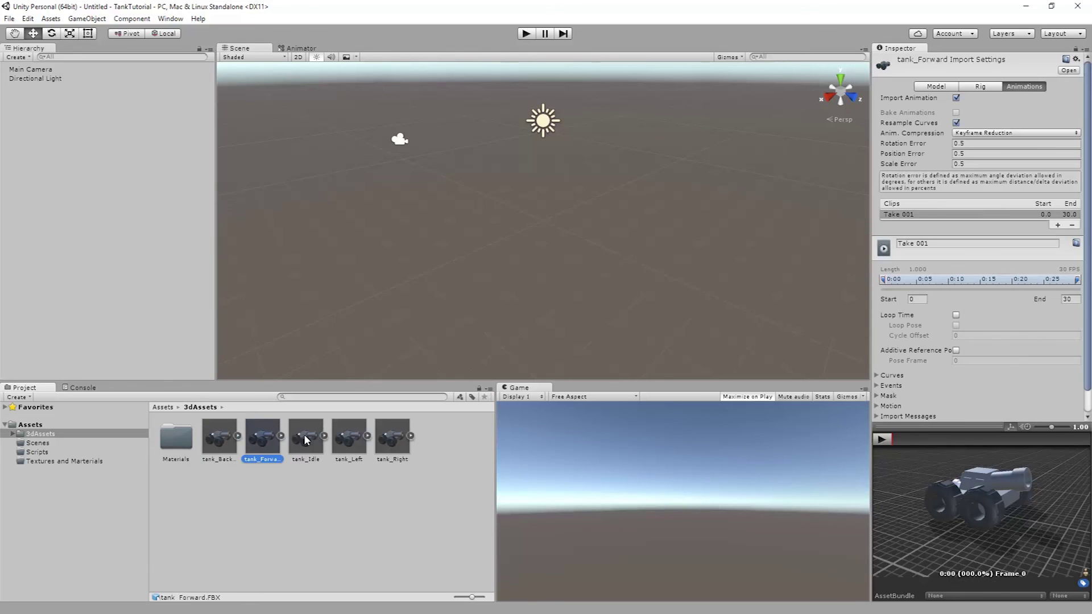
click(303, 440)
click(360, 440)
click(391, 438)
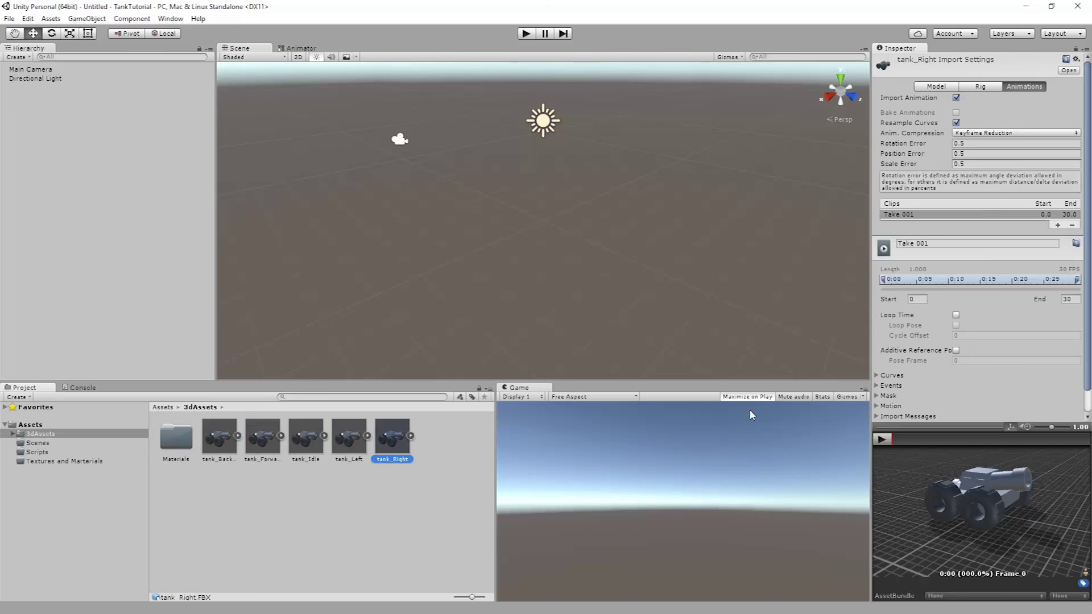
Open the Materials folder and inspect the Tire, Tank and Pistons materials.
double_click(177, 438)
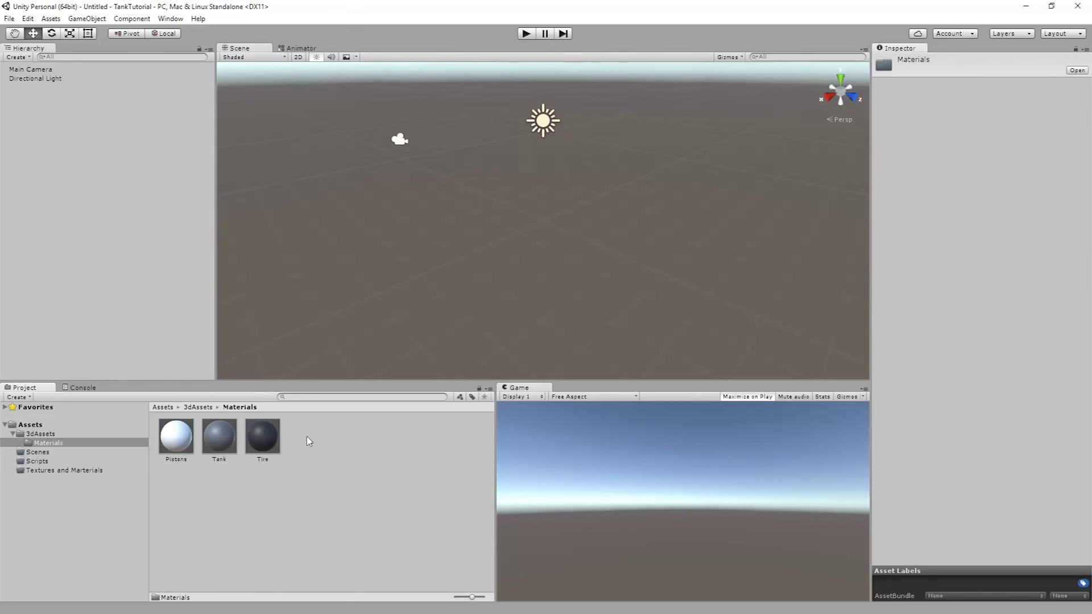
click(265, 432)
click(232, 440)
click(180, 439)
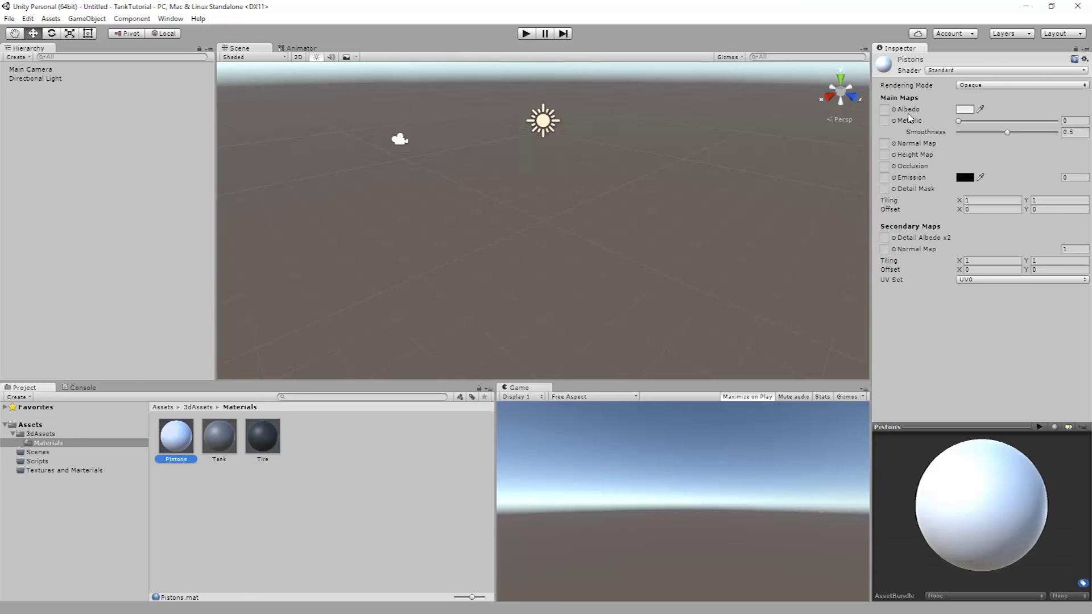
click(221, 512)
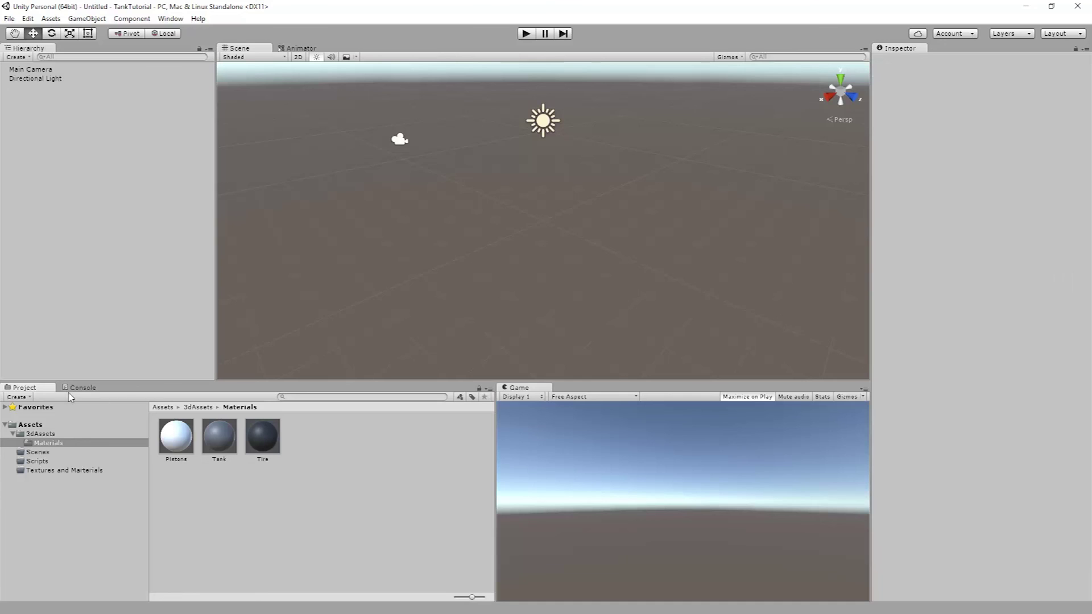
Return to 3dAssets from the Project panel's folder tree to see Materials and the five tank assets.
click(40, 434)
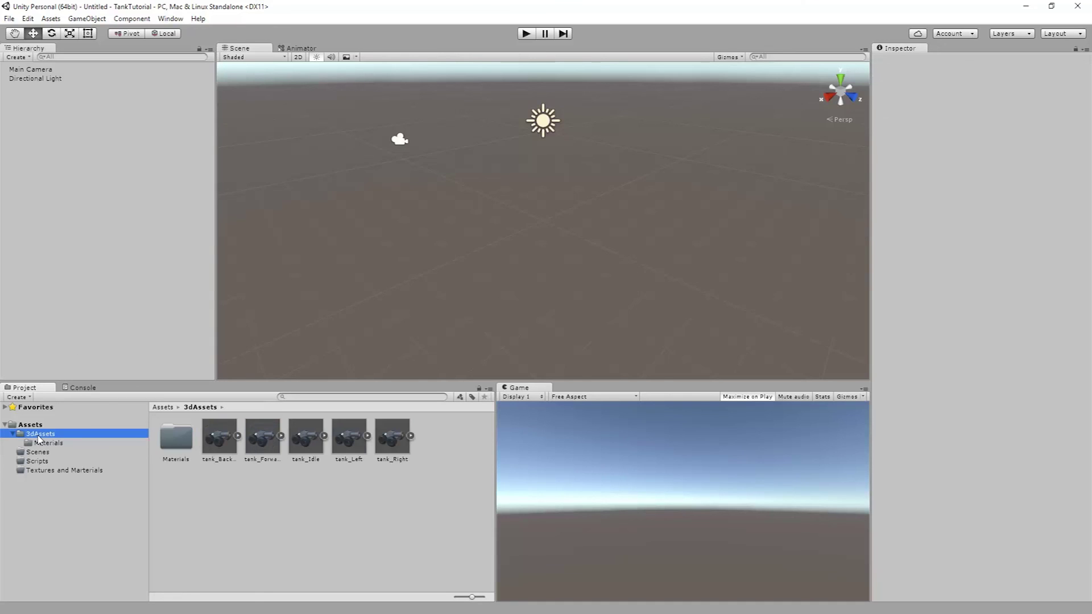